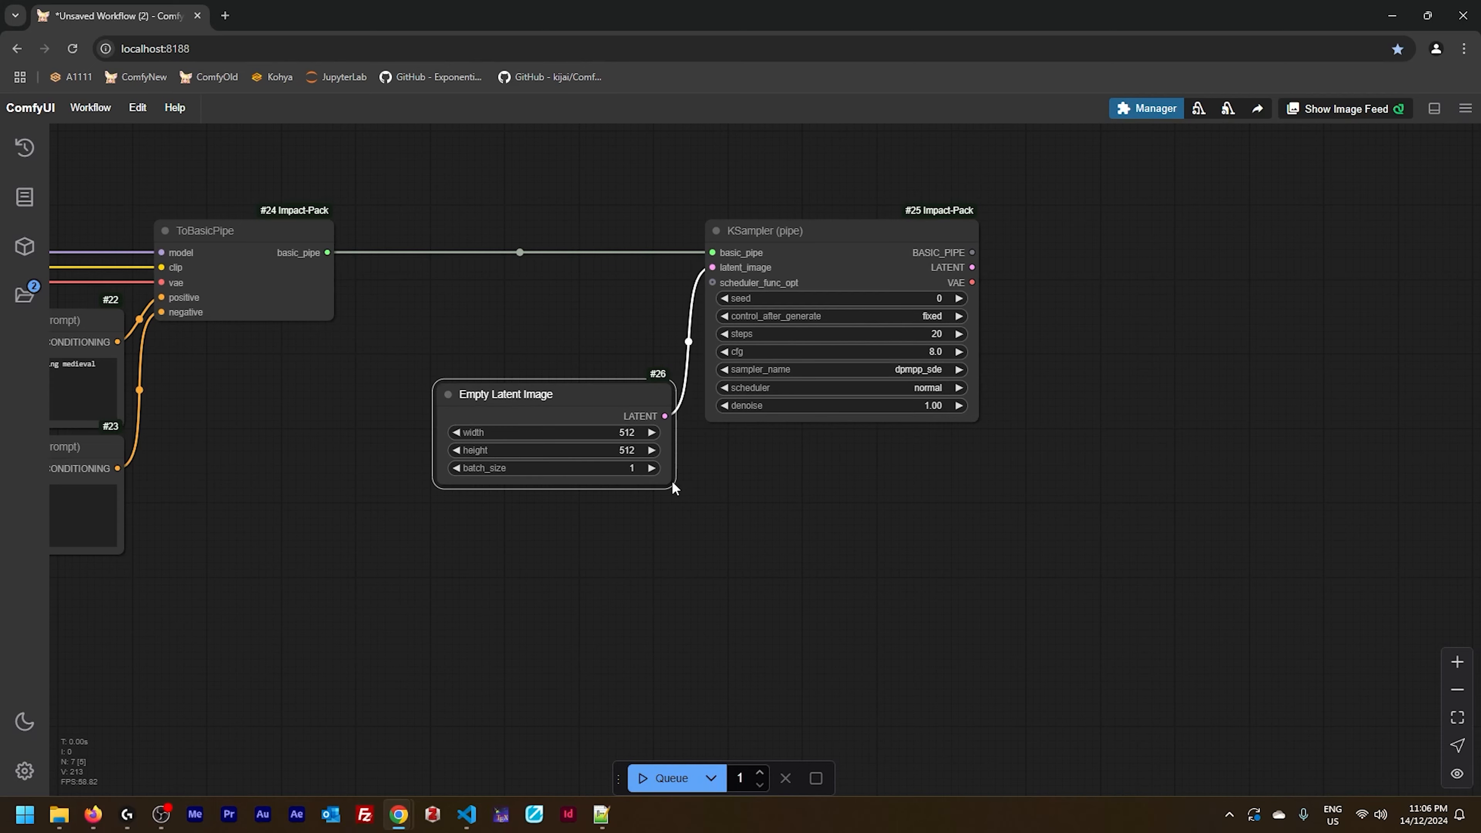
Shrink the Empty Latent Image node beside KSampler (pipe) and add a VAE Decode node fed by the sampler's LATENT and VAE outputs
{"action": "left_click_drag", "start_coordinate": [673, 487], "coordinate": [595, 486]}
{"action": "left_click_drag", "start_coordinate": [534, 397], "coordinate": [608, 343]}
{"action": "left_click_drag", "start_coordinate": [1074, 446], "coordinate": [822, 453]}
{"action": "left_click_drag", "start_coordinate": [722, 281], "coordinate": [823, 344]}
{"action": "left_click", "coordinate": [834, 189]}
{"action": "left_click_drag", "start_coordinate": [967, 353], "coordinate": [927, 352]}
Add a Preview Image node connected to the VAE Decode node's IMAGE output
{"action": "left_click_drag", "start_coordinate": [887, 308], "coordinate": [889, 466]}
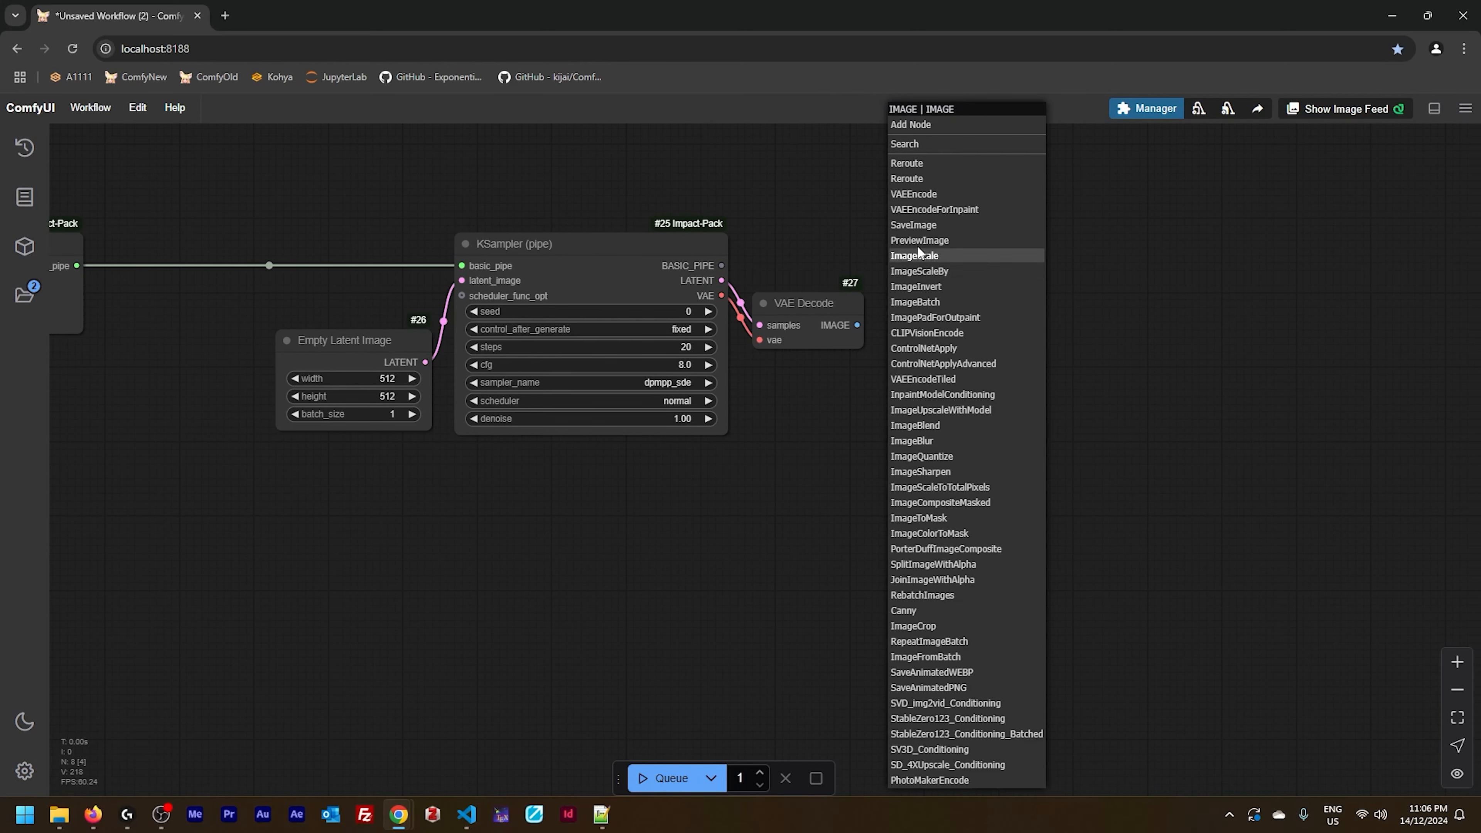
{"action": "left_click", "coordinate": [917, 245]}
{"action": "left_click_drag", "start_coordinate": [1185, 502], "coordinate": [1051, 510]}
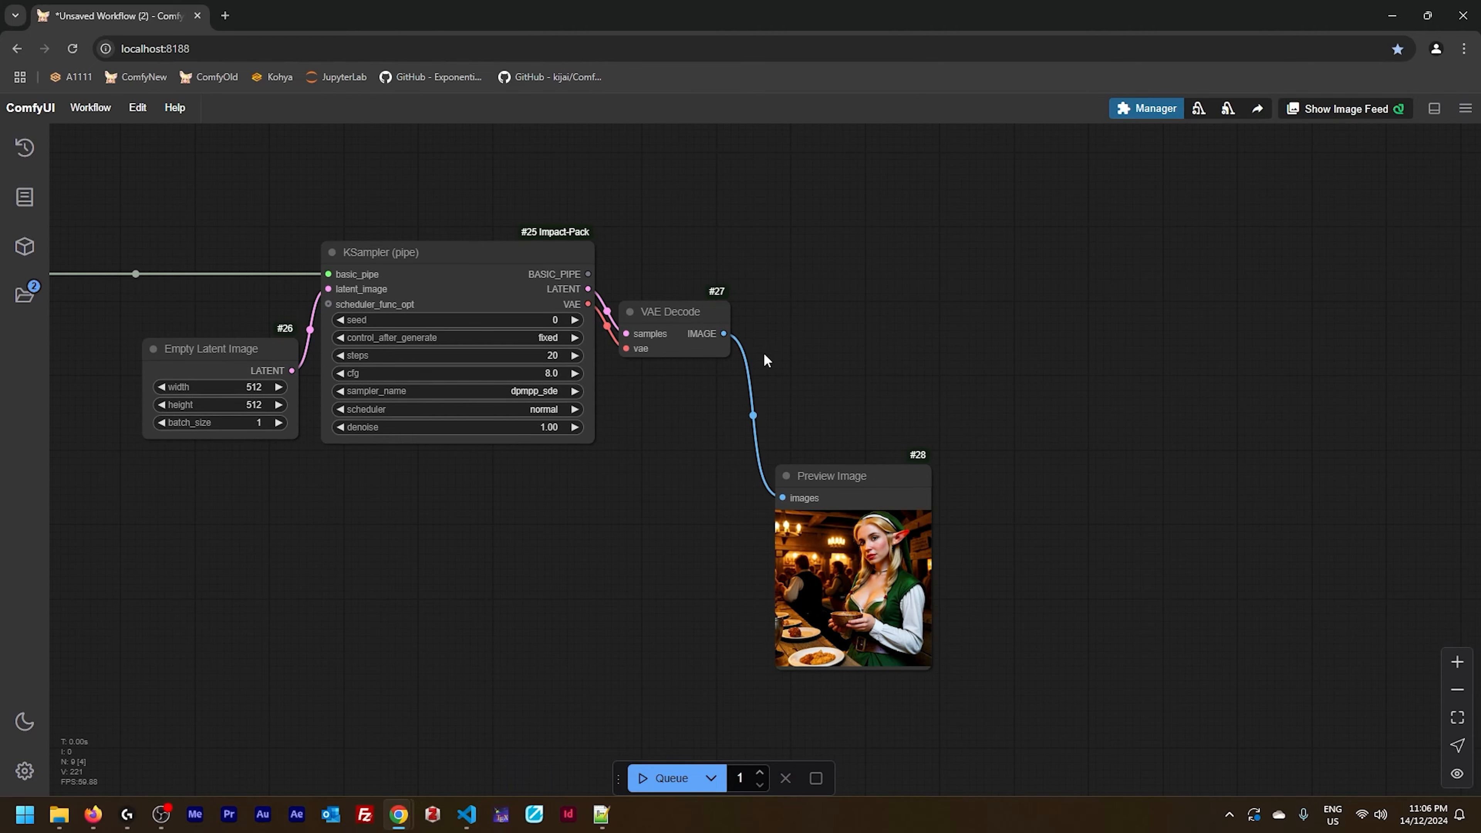
Add a BBOX Detector (SEGS) node fed by the VAE Decode image and supply its bbox_detector input with an UltralyticsDetectorProvider
{"action": "left_click_drag", "start_coordinate": [724, 333], "coordinate": [990, 286]}
{"action": "left_click", "coordinate": [1008, 136]}
{"action": "type", "text": "bbox"}
{"action": "key", "text": "Return"}
{"action": "left_click_drag", "start_coordinate": [1180, 297], "coordinate": [1161, 221]}
{"action": "left_click_drag", "start_coordinate": [1305, 375], "coordinate": [1191, 374]}
{"action": "left_click_drag", "start_coordinate": [1014, 229], "coordinate": [924, 204]}
{"action": "left_click", "coordinate": [962, 243]}
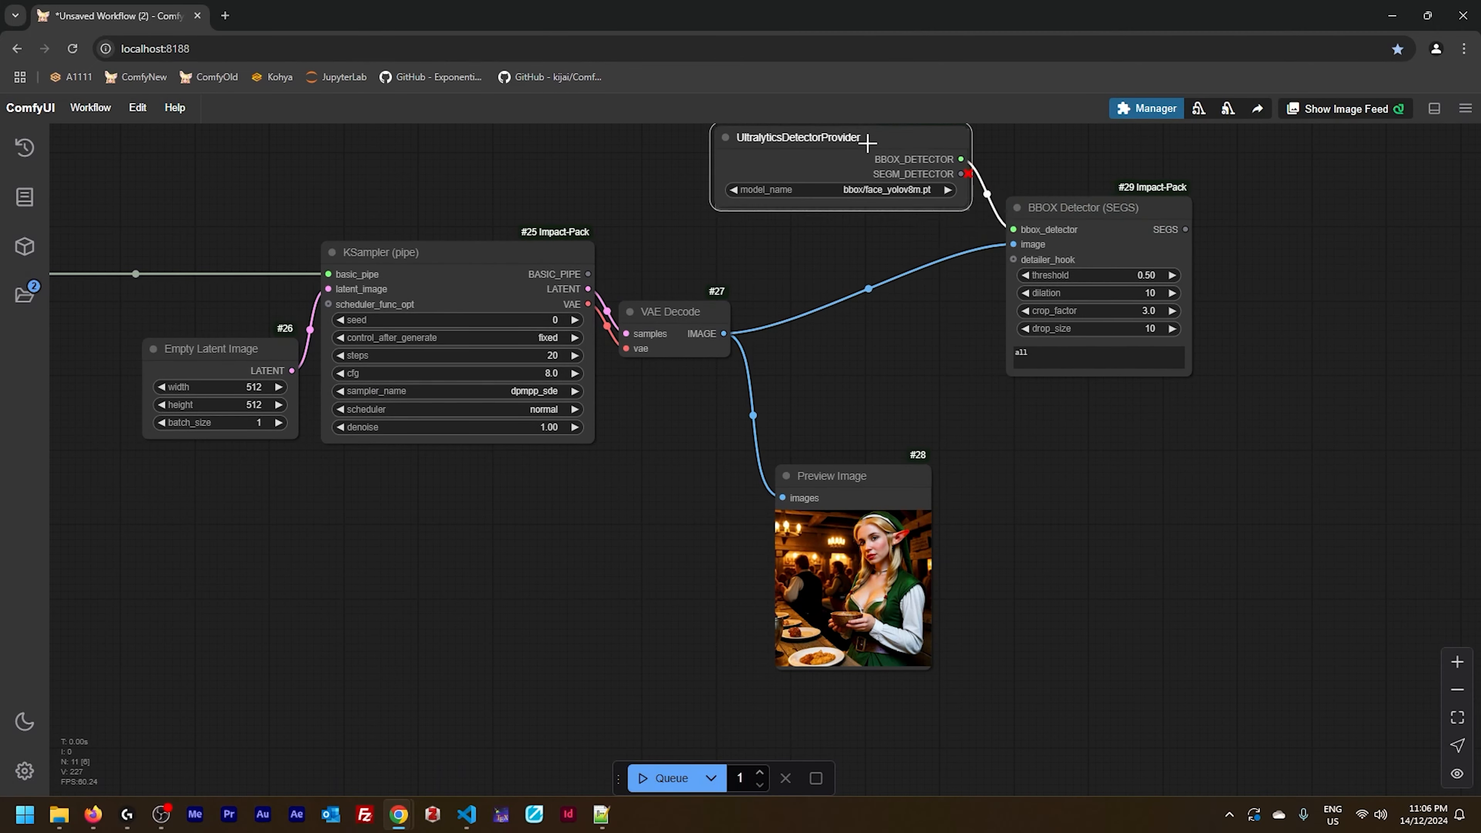
Attach SEGSPreview and Picker (SEGS) nodes to the BBOX Detector's SEGS output and run the workflow
{"action": "left_click_drag", "start_coordinate": [992, 466], "coordinate": [486, 523]}
{"action": "left_click_drag", "start_coordinate": [683, 284], "coordinate": [752, 292]}
{"action": "left_click", "coordinate": [814, 296]}
{"action": "key", "text": "ctrl+Return"}
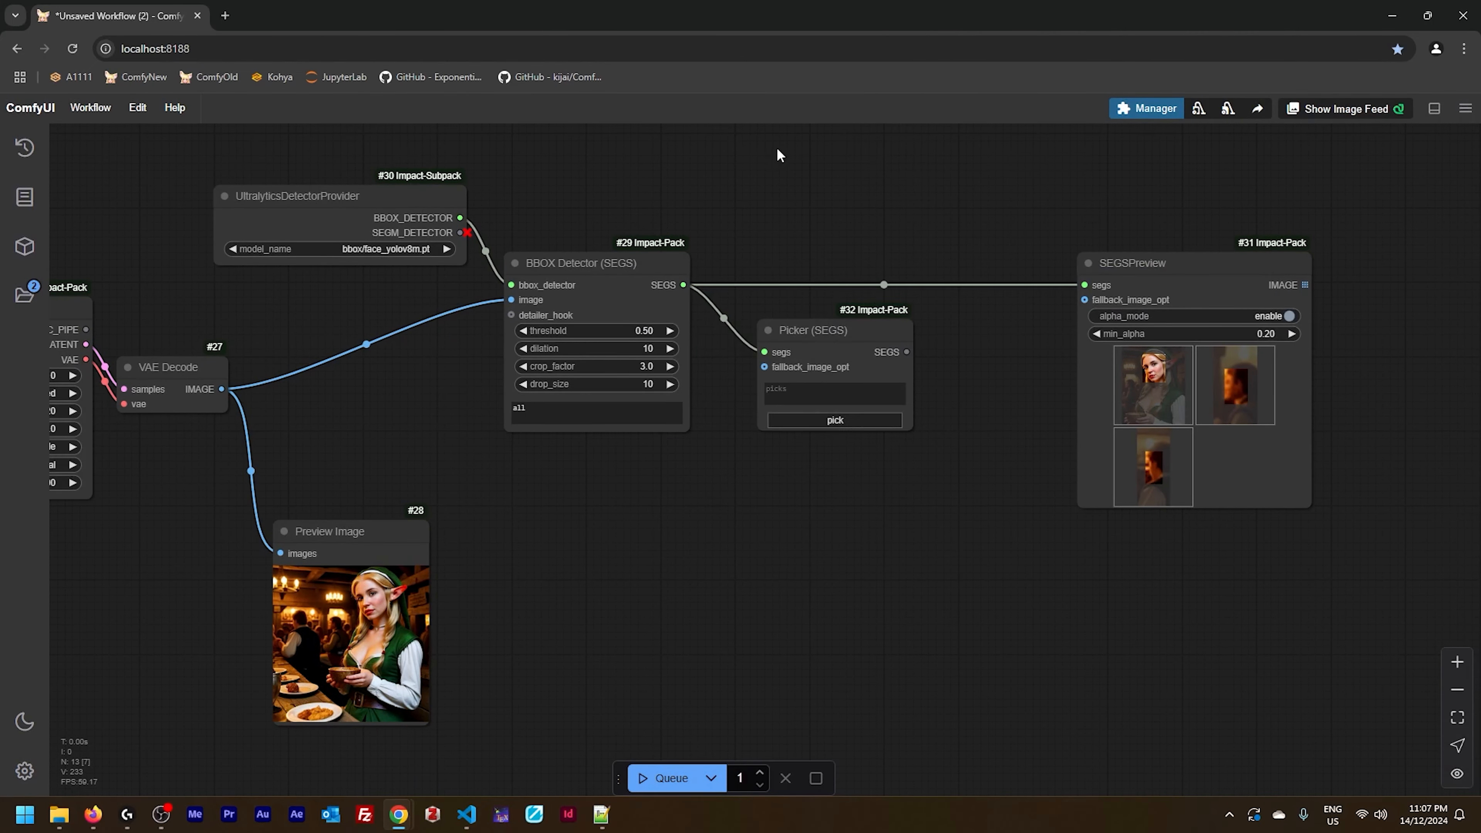
Feed the Picker (SEGS) output into SEGSPreview to pick segment 1, and delete the SEGSPreview node
{"action": "left_click_drag", "start_coordinate": [907, 352], "coordinate": [1085, 285]}
{"action": "left_click_drag", "start_coordinate": [814, 330], "coordinate": [828, 263]}
{"action": "key", "text": "ctrl+Return"}
{"action": "left_click", "coordinate": [850, 353]}
{"action": "left_click", "coordinate": [247, 382]}
{"action": "left_click", "coordinate": [695, 194]}
{"action": "left_click", "coordinate": [1108, 261]}
{"action": "key", "text": "Delete"}
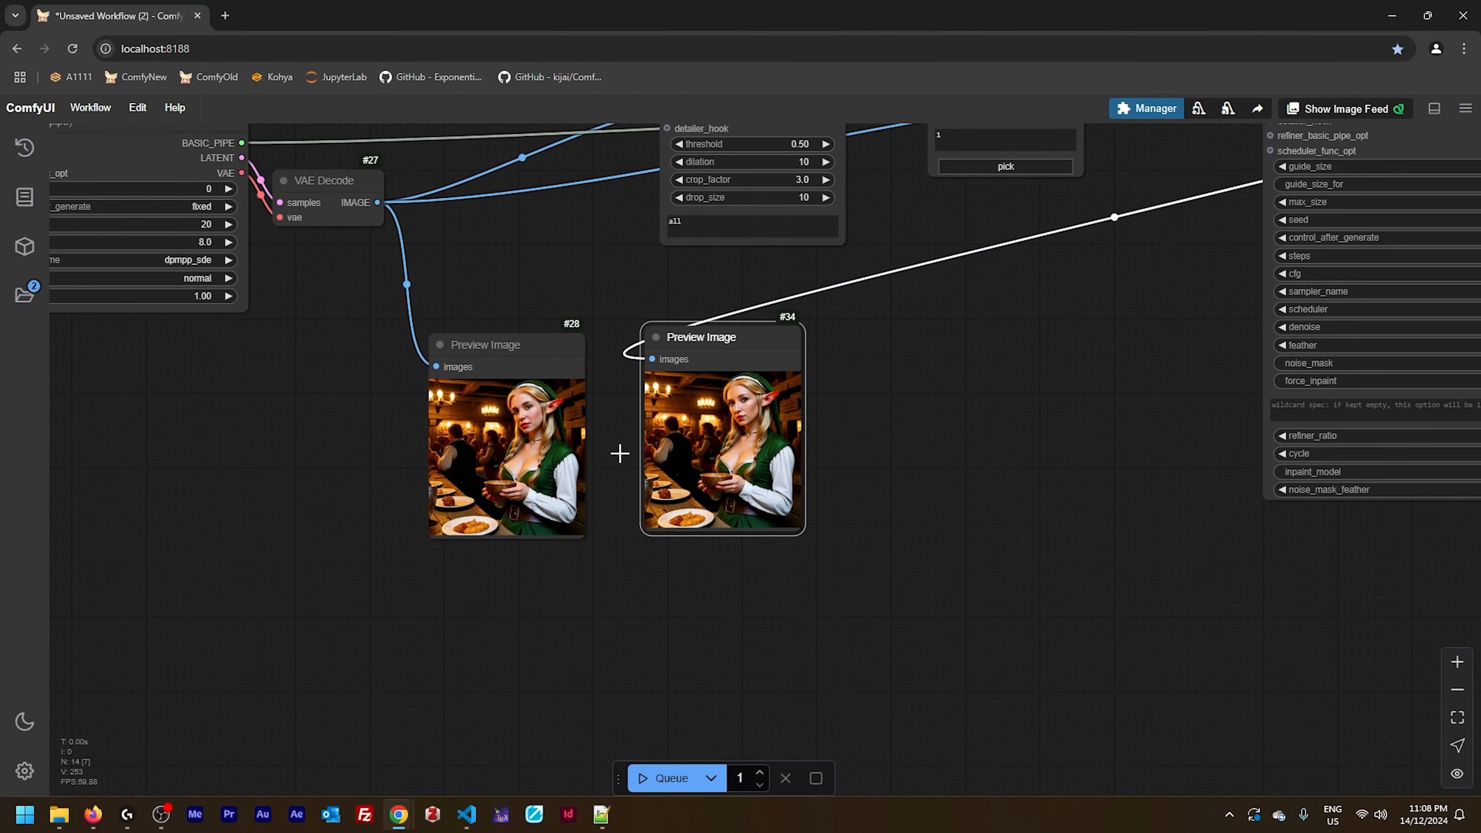
Compare the character's face in the two Preview Image nodes up close
{"action": "scroll", "coordinate": [554, 408], "scroll_direction": "up", "scroll_amount": 5}
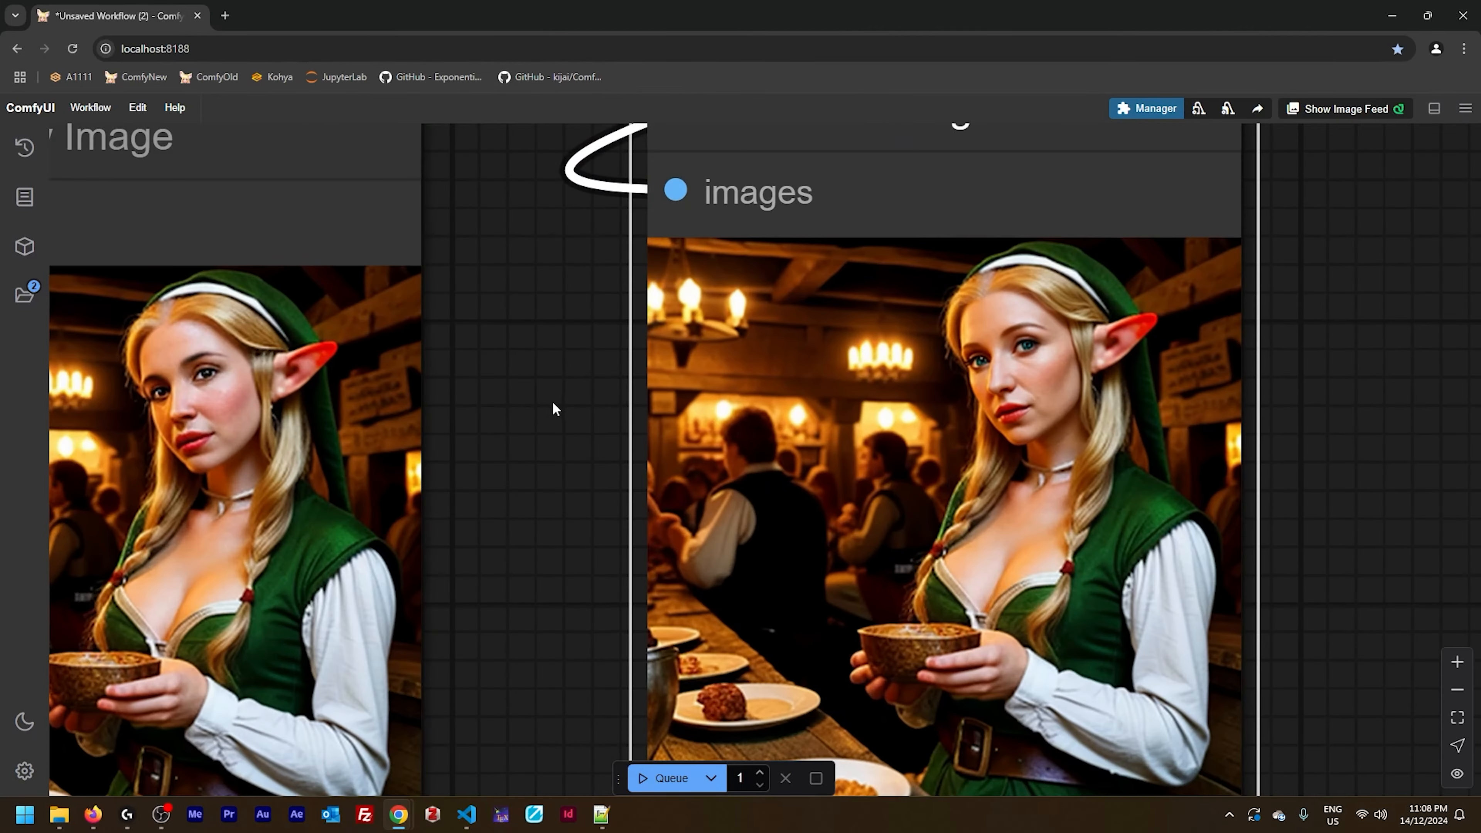
{"action": "left_click_drag", "start_coordinate": [553, 404], "coordinate": [516, 407]}
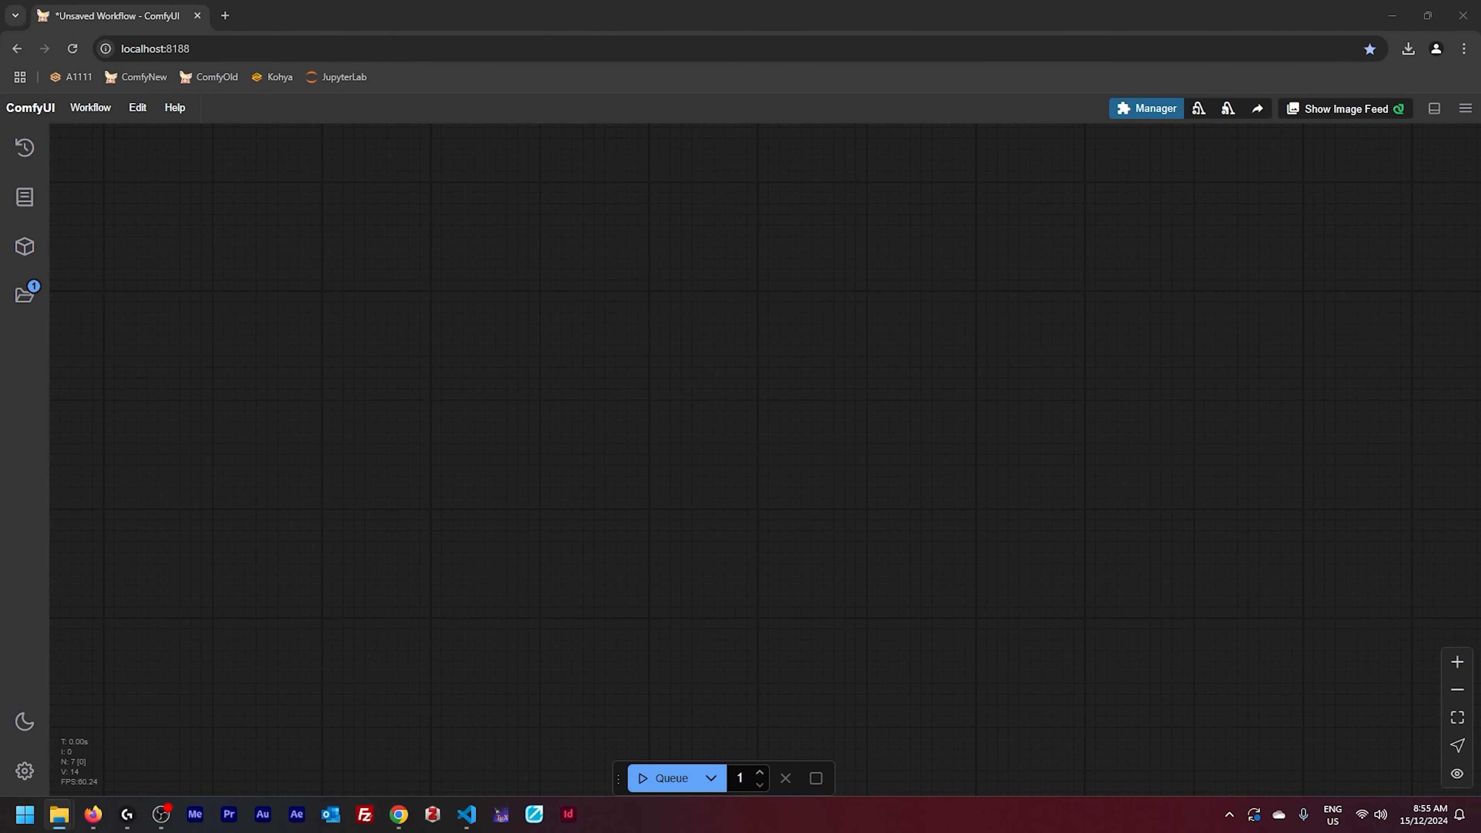
Load the Workflow_1 workflow onto the canvas and fit all of its nodes in view
{"action": "left_click_drag", "start_coordinate": [1480, 351], "coordinate": [379, 326]}
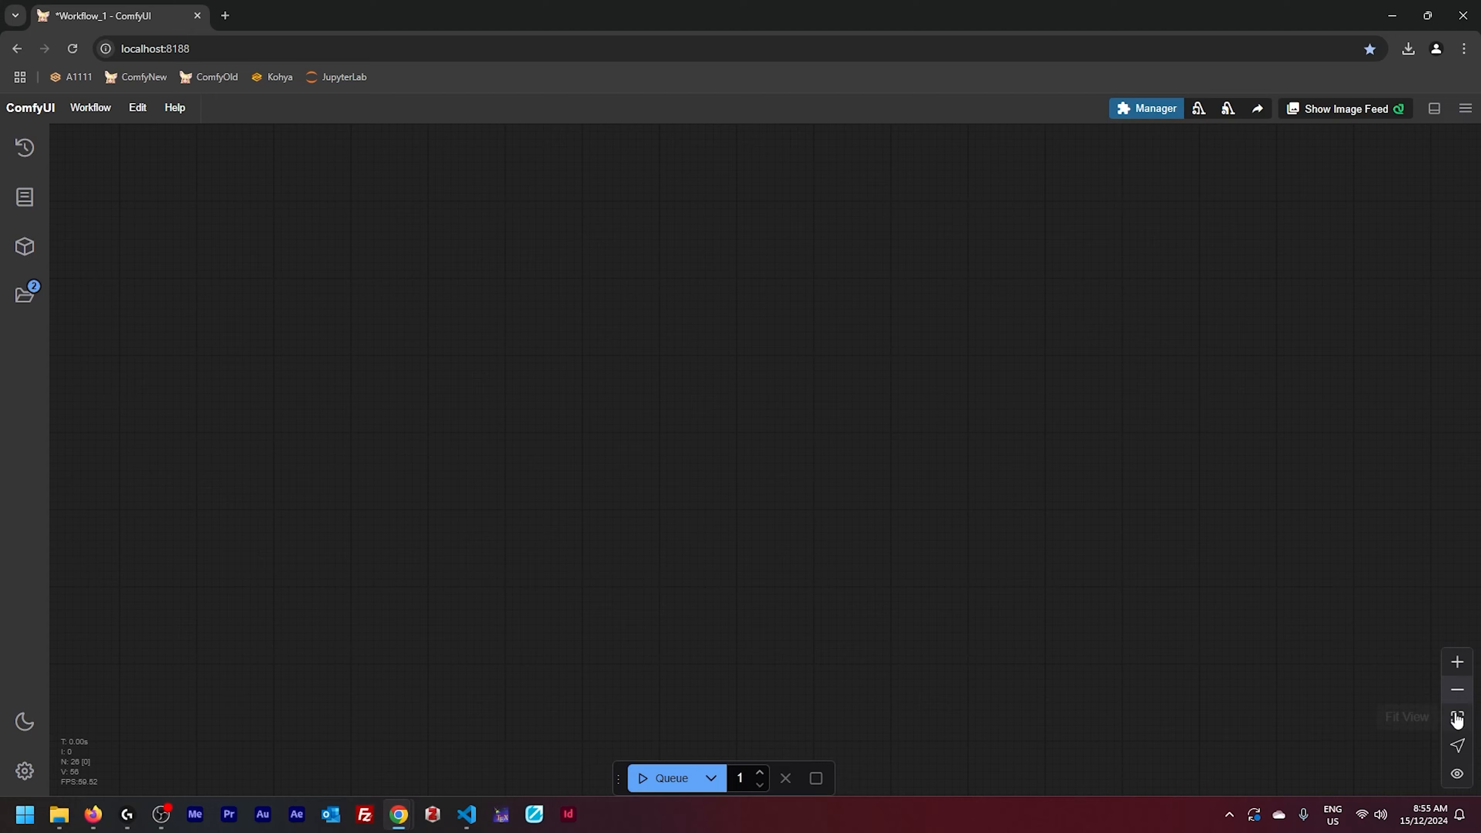
{"action": "left_click", "coordinate": [1457, 717]}
Examine the Inputs group, the FromBasicPipe to ToBasicPipe connections, and the Sampling group
{"action": "scroll", "coordinate": [641, 630], "scroll_direction": "up", "scroll_amount": 10}
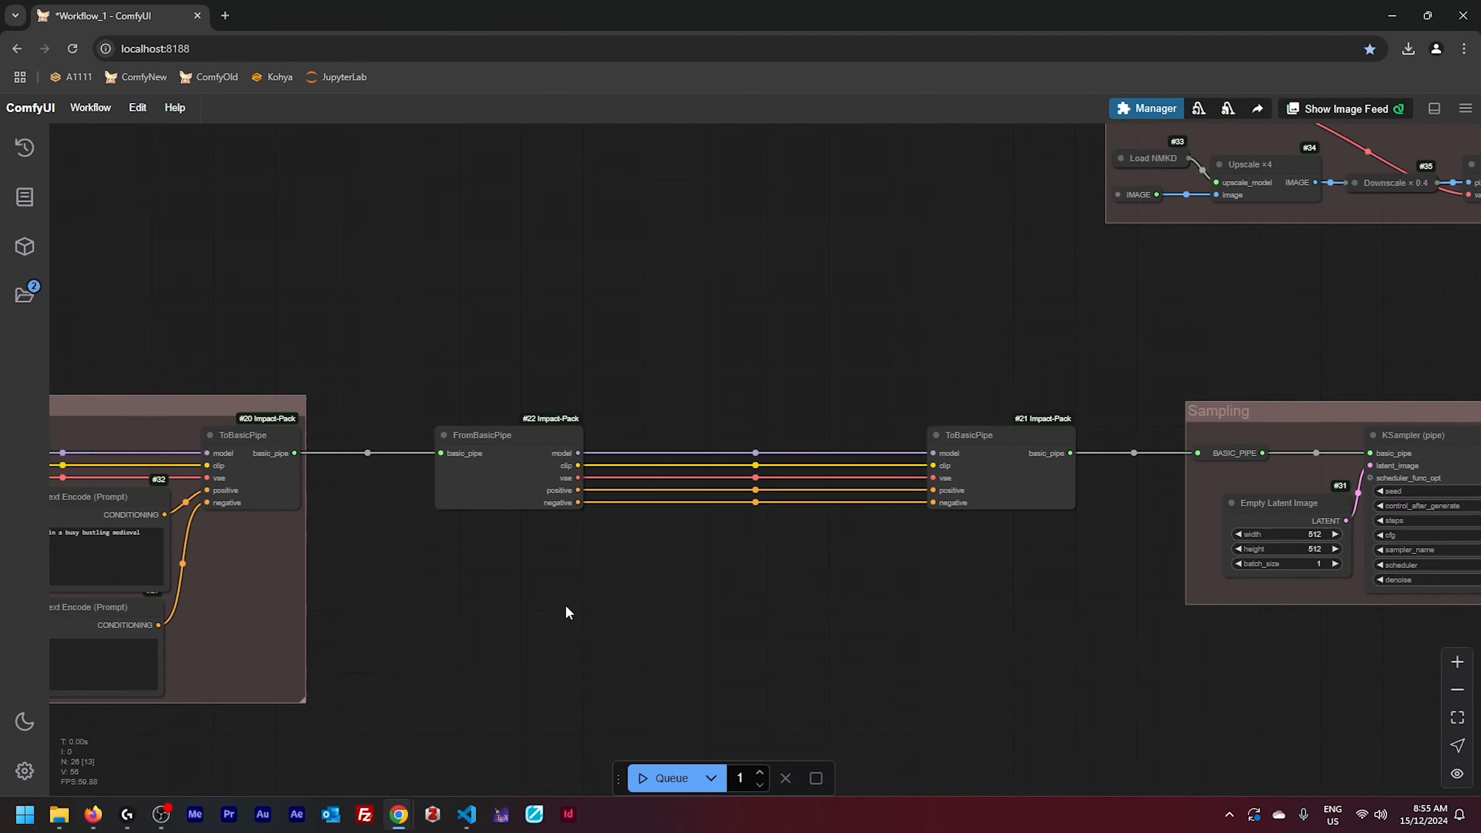
{"action": "left_click_drag", "start_coordinate": [564, 605], "coordinate": [1101, 575]}
{"action": "scroll", "coordinate": [1101, 575], "scroll_direction": "up", "scroll_amount": 2}
{"action": "left_click_drag", "start_coordinate": [1005, 488], "coordinate": [1197, 502]}
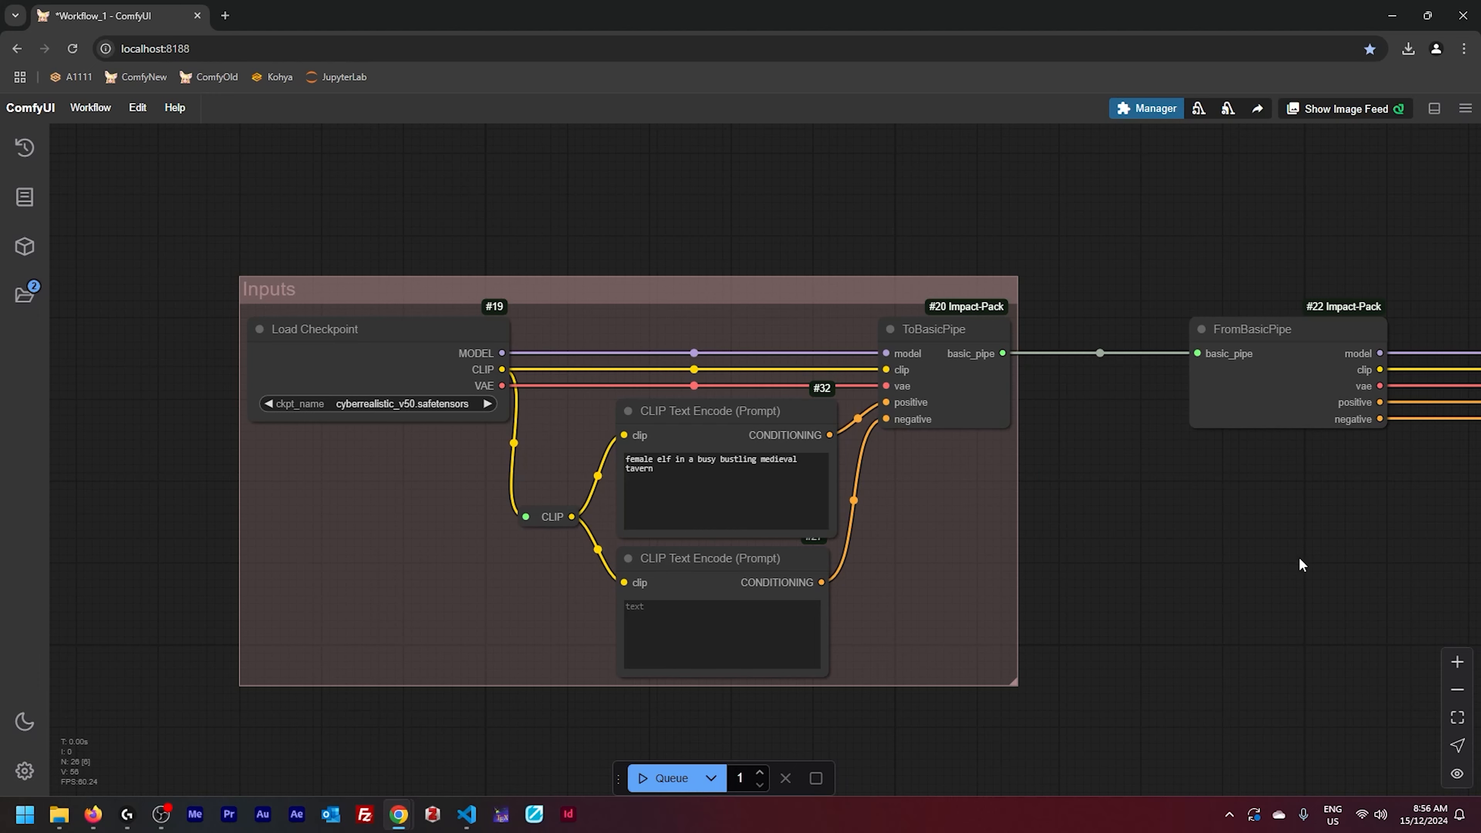
{"action": "left_click_drag", "start_coordinate": [1300, 559], "coordinate": [473, 544]}
{"action": "left_click_drag", "start_coordinate": [1184, 563], "coordinate": [900, 567]}
{"action": "scroll", "coordinate": [900, 566], "scroll_direction": "down", "scroll_amount": 1}
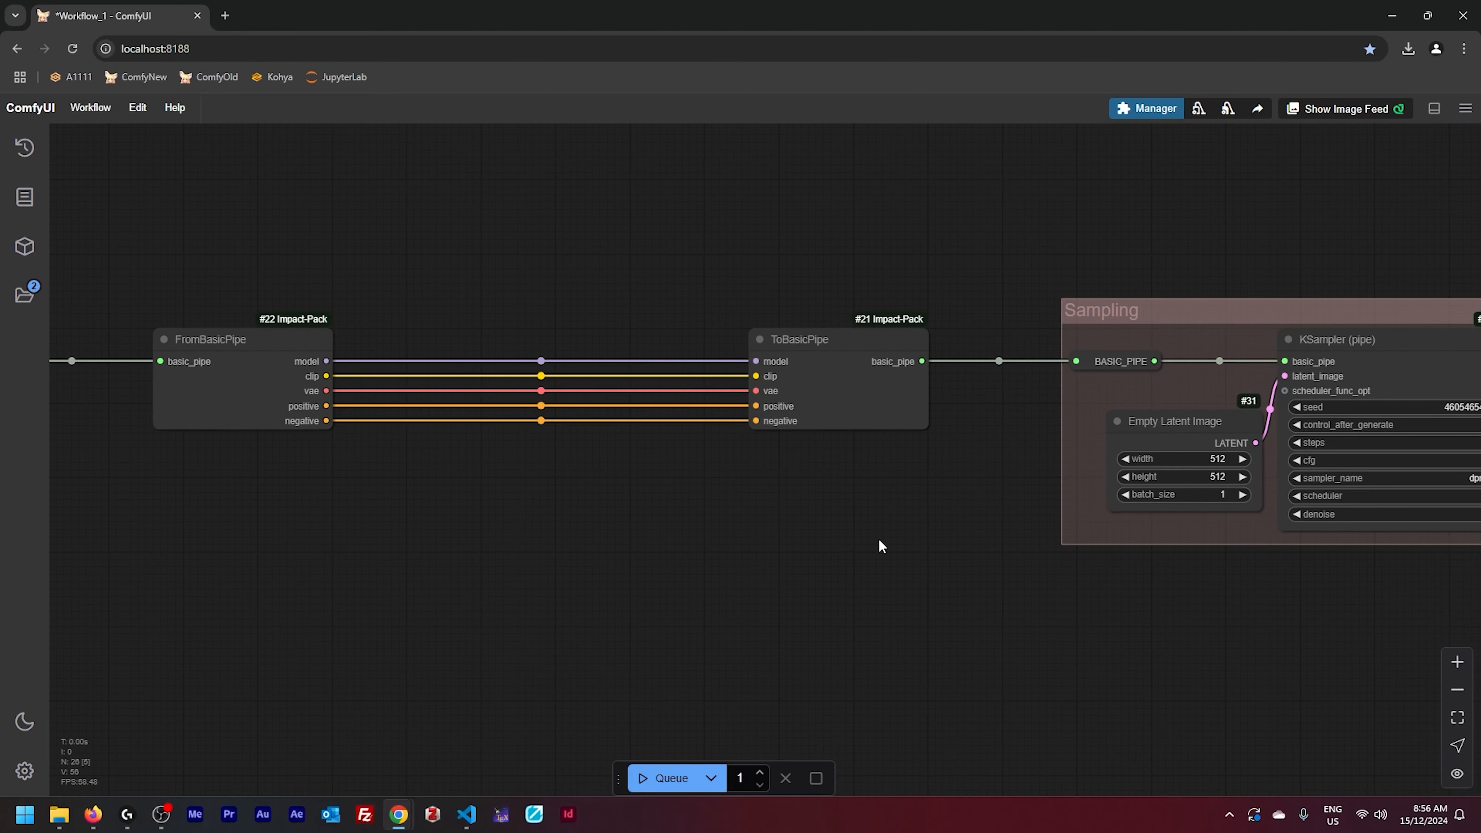
{"action": "left_click_drag", "start_coordinate": [968, 602], "coordinate": [290, 587]}
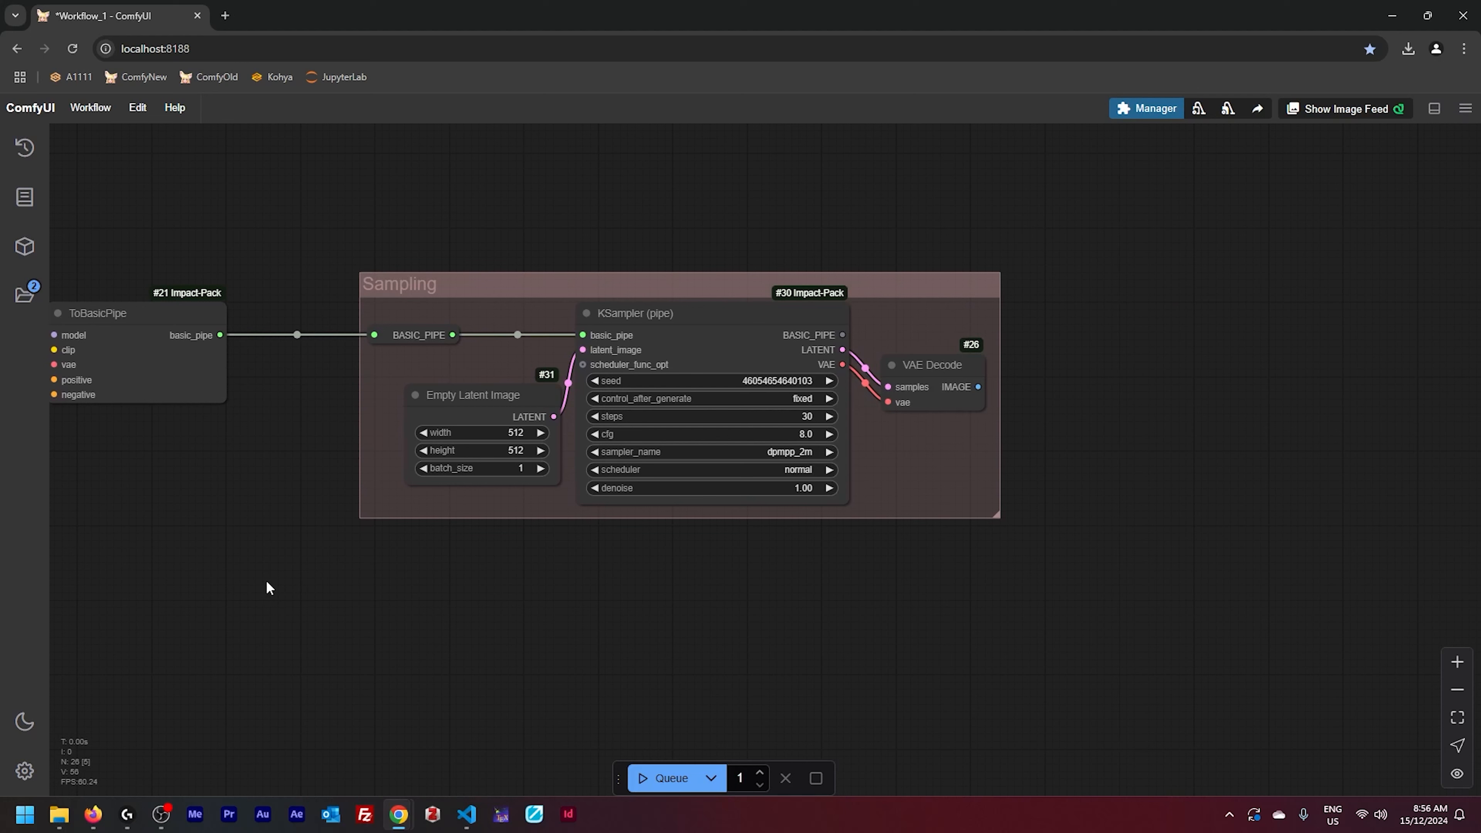
Add a Preview Image node to the VAE Decode output in the Sampling group and run the workflow
{"action": "left_click_drag", "start_coordinate": [978, 387], "coordinate": [1068, 123]}
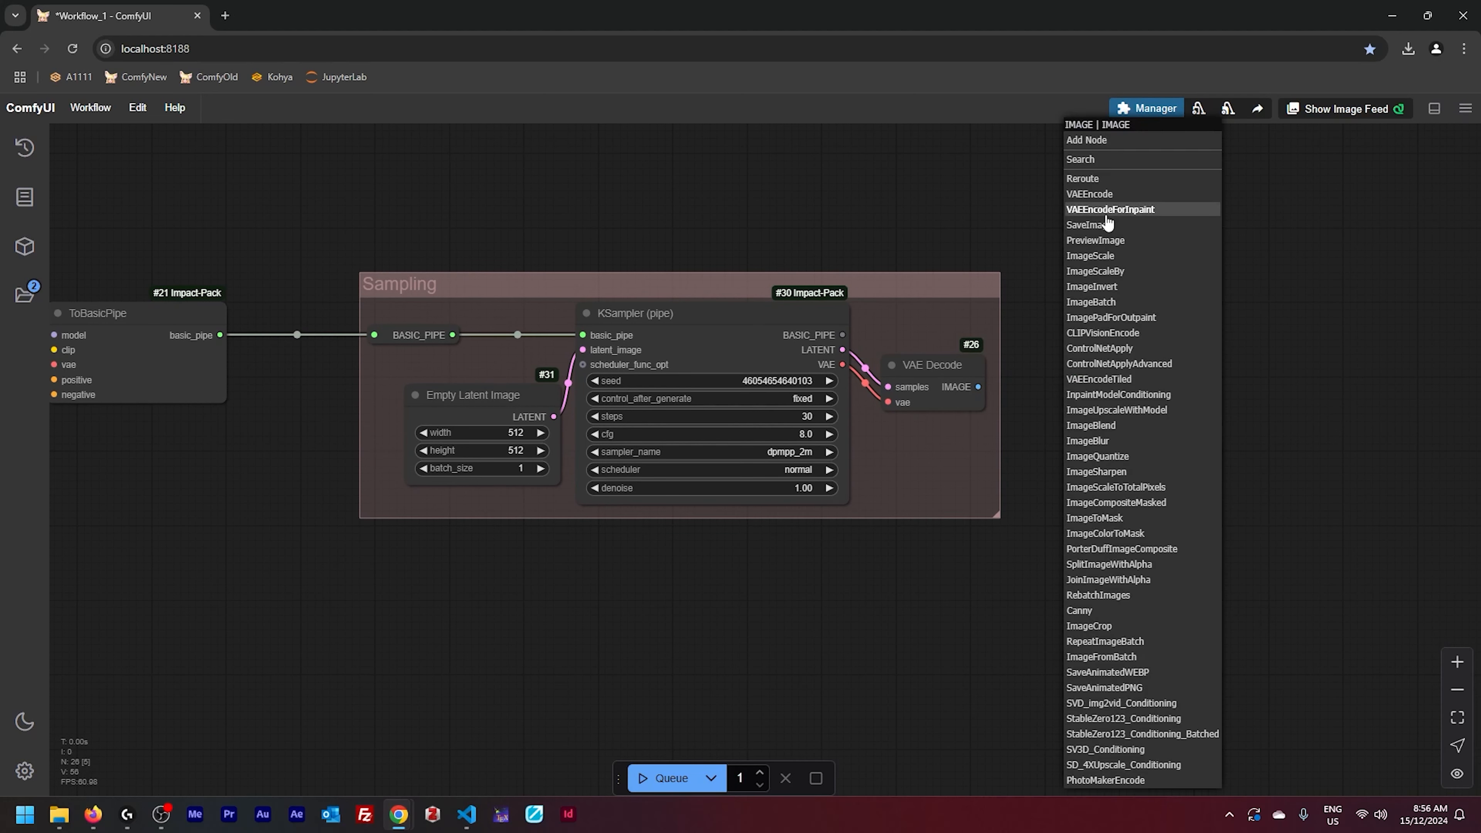
{"action": "left_click", "coordinate": [1099, 240]}
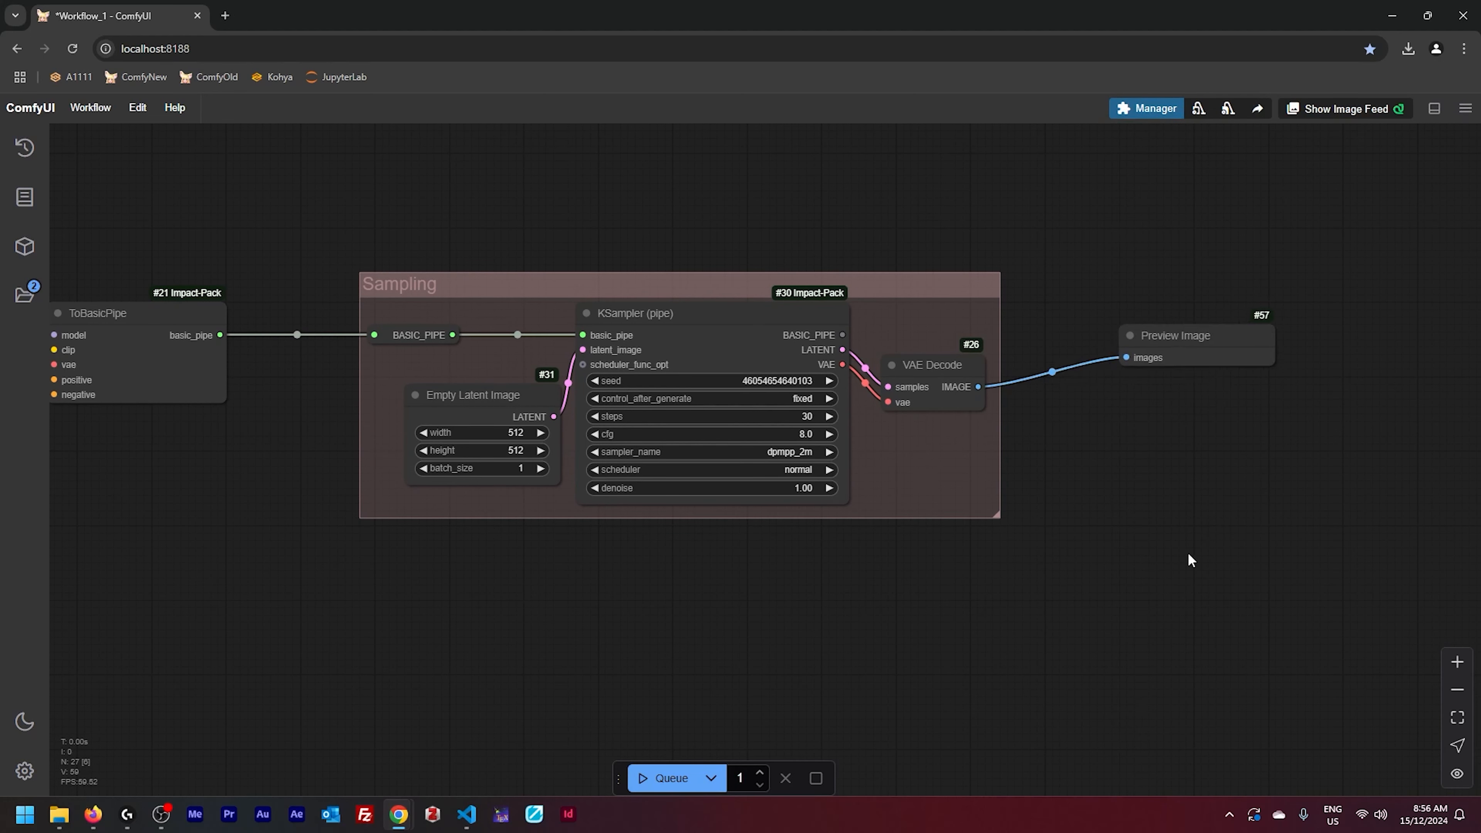
{"action": "key", "text": "ctrl+Return"}
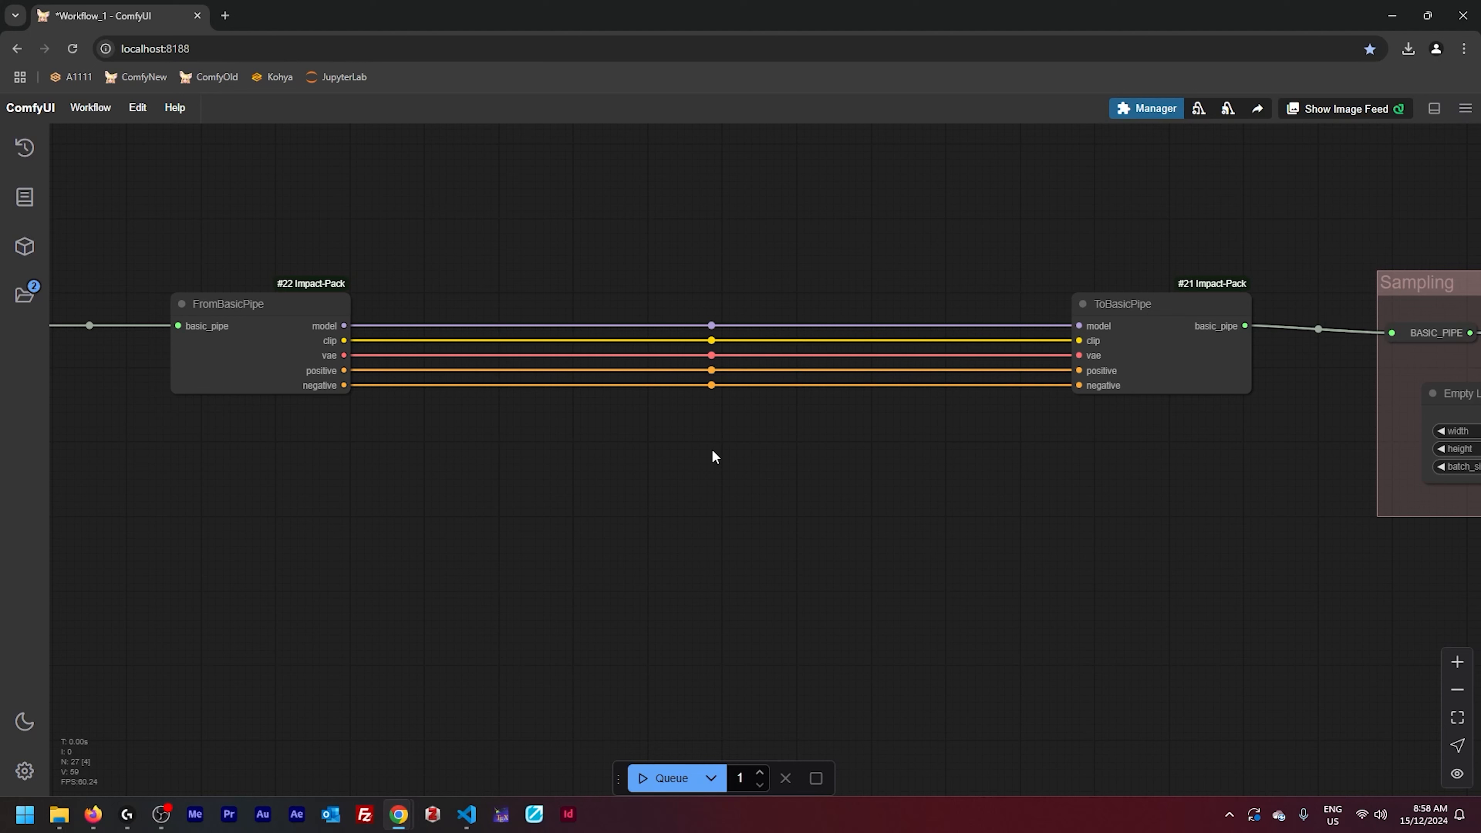
Add an IPAdapter Advanced node and route the model connection from FromBasicPipe through it into ToBasicPipe
{"action": "right_click", "coordinate": [630, 440]}
{"action": "left_click", "coordinate": [677, 441]}
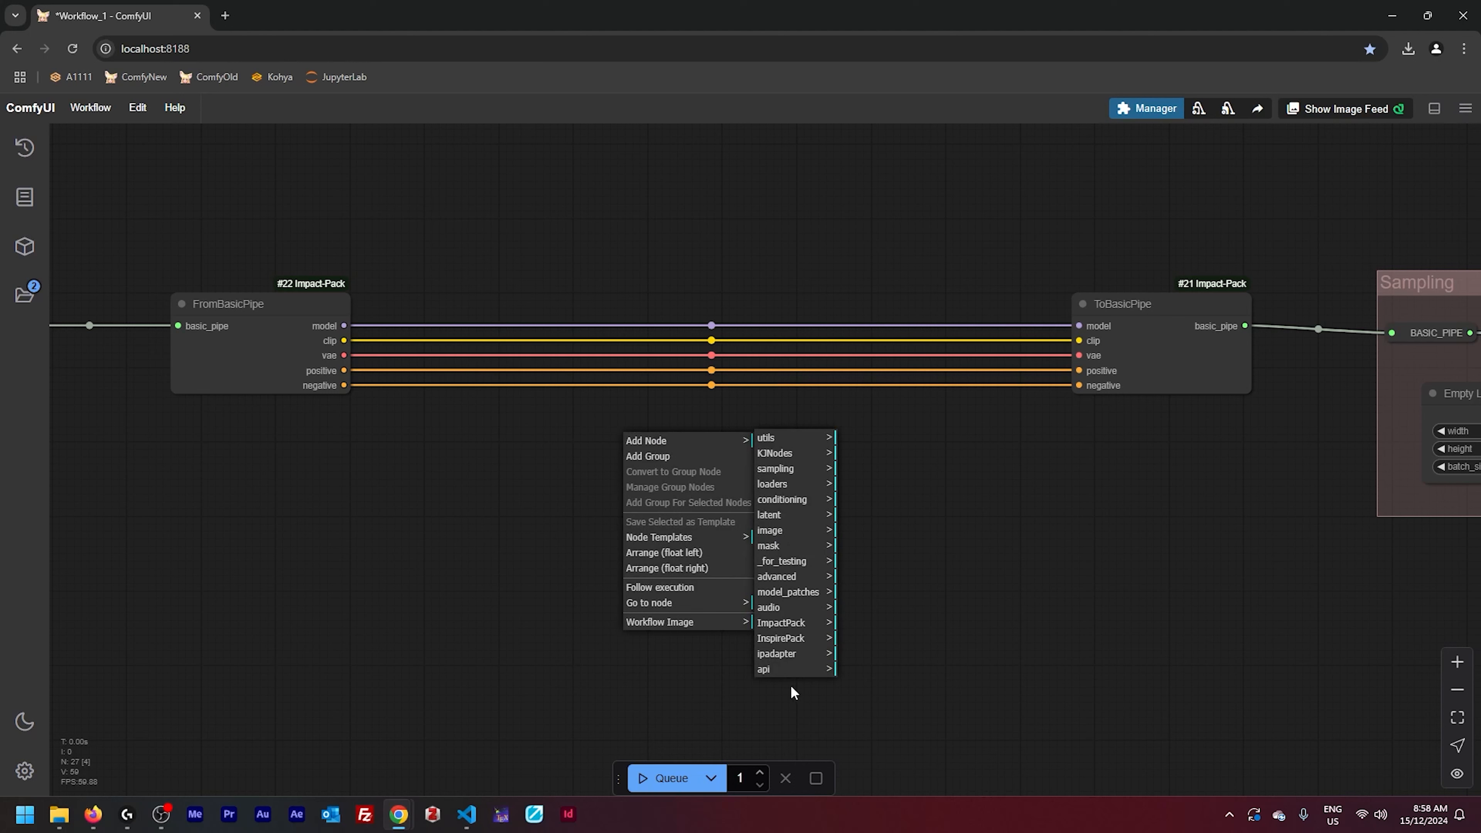
{"action": "left_click", "coordinate": [791, 653]}
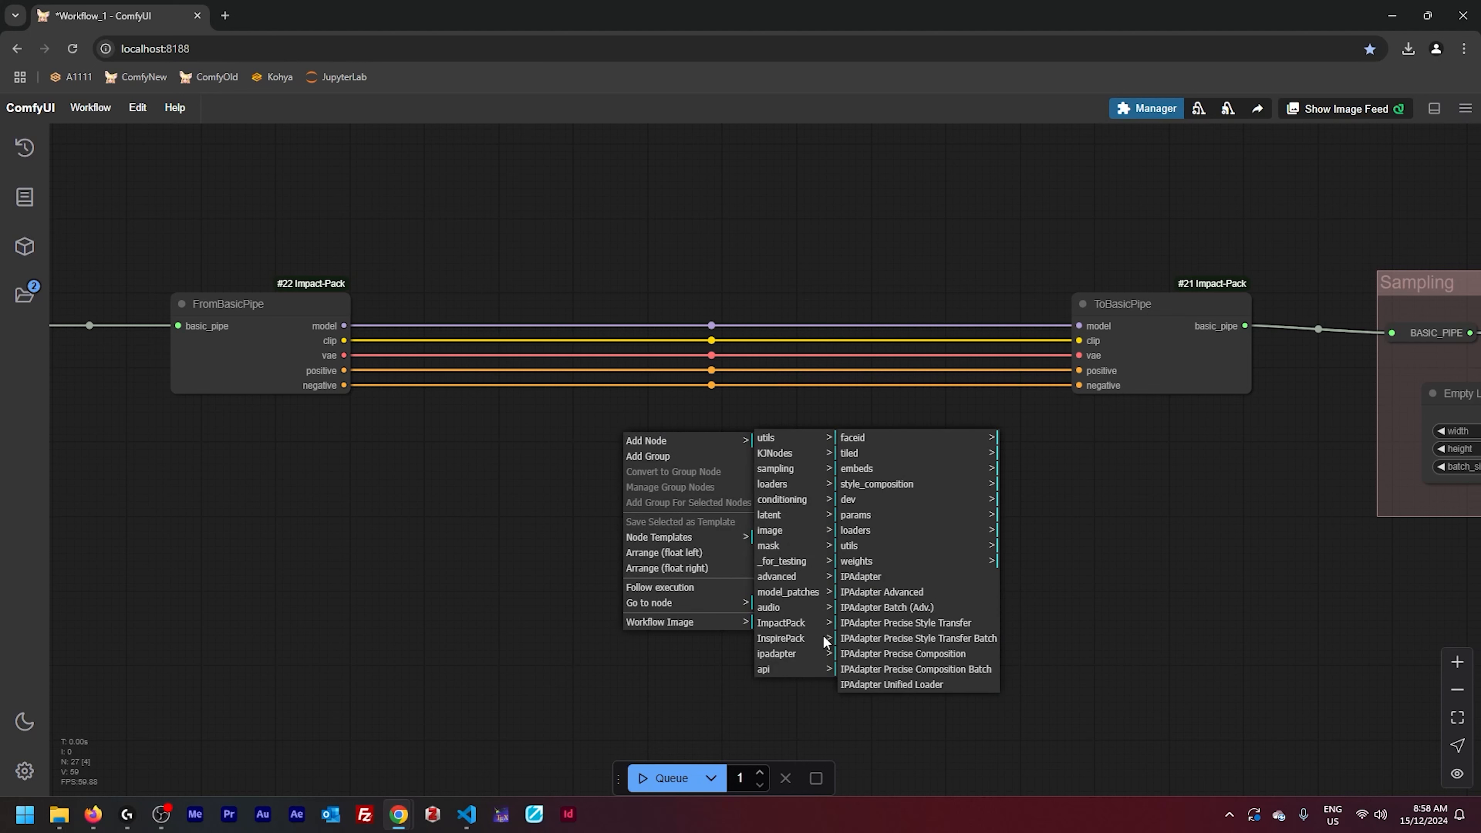
{"action": "left_click", "coordinate": [862, 594]}
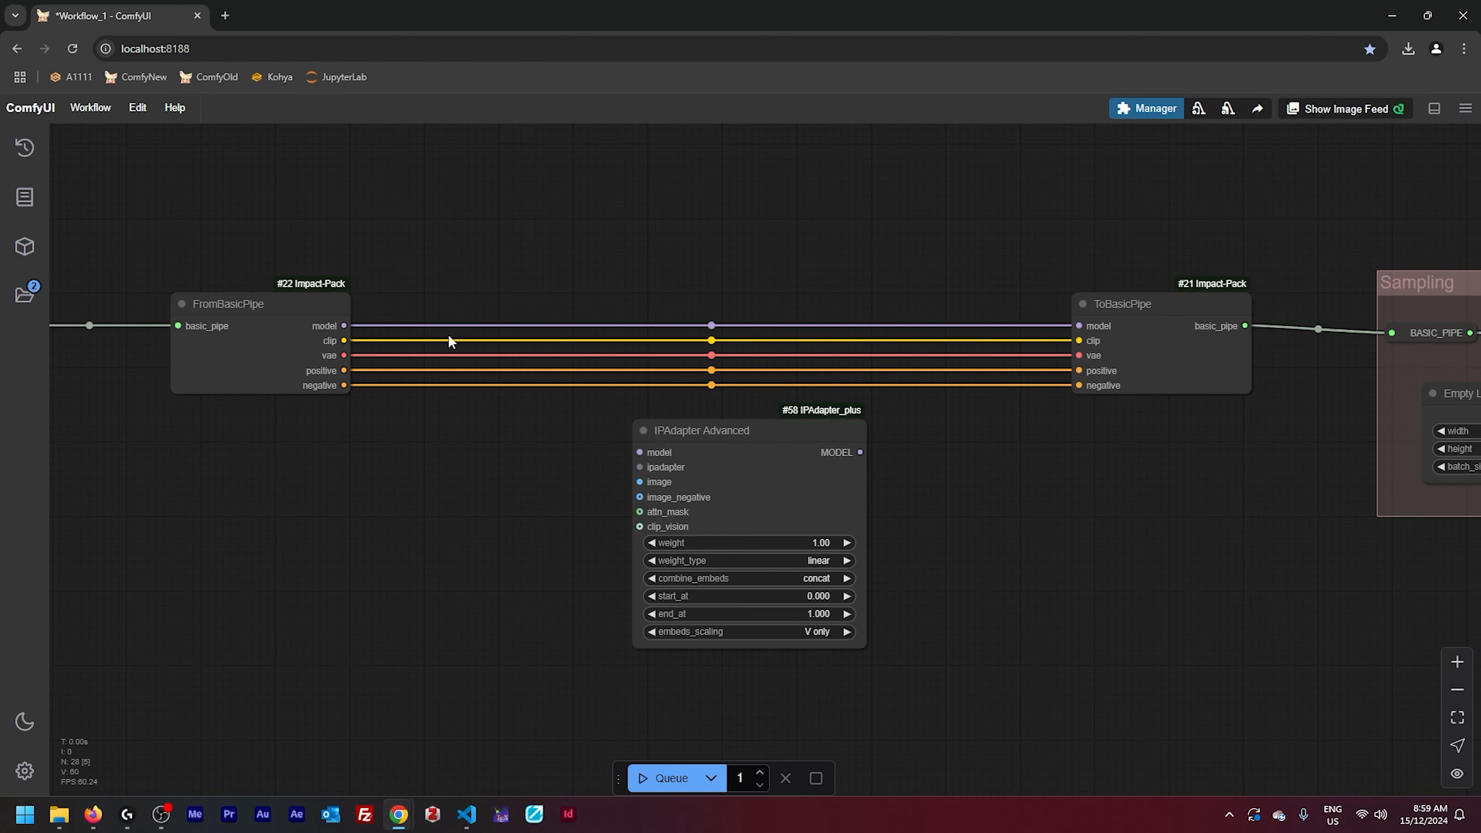
{"action": "left_click_drag", "start_coordinate": [340, 324], "coordinate": [639, 453]}
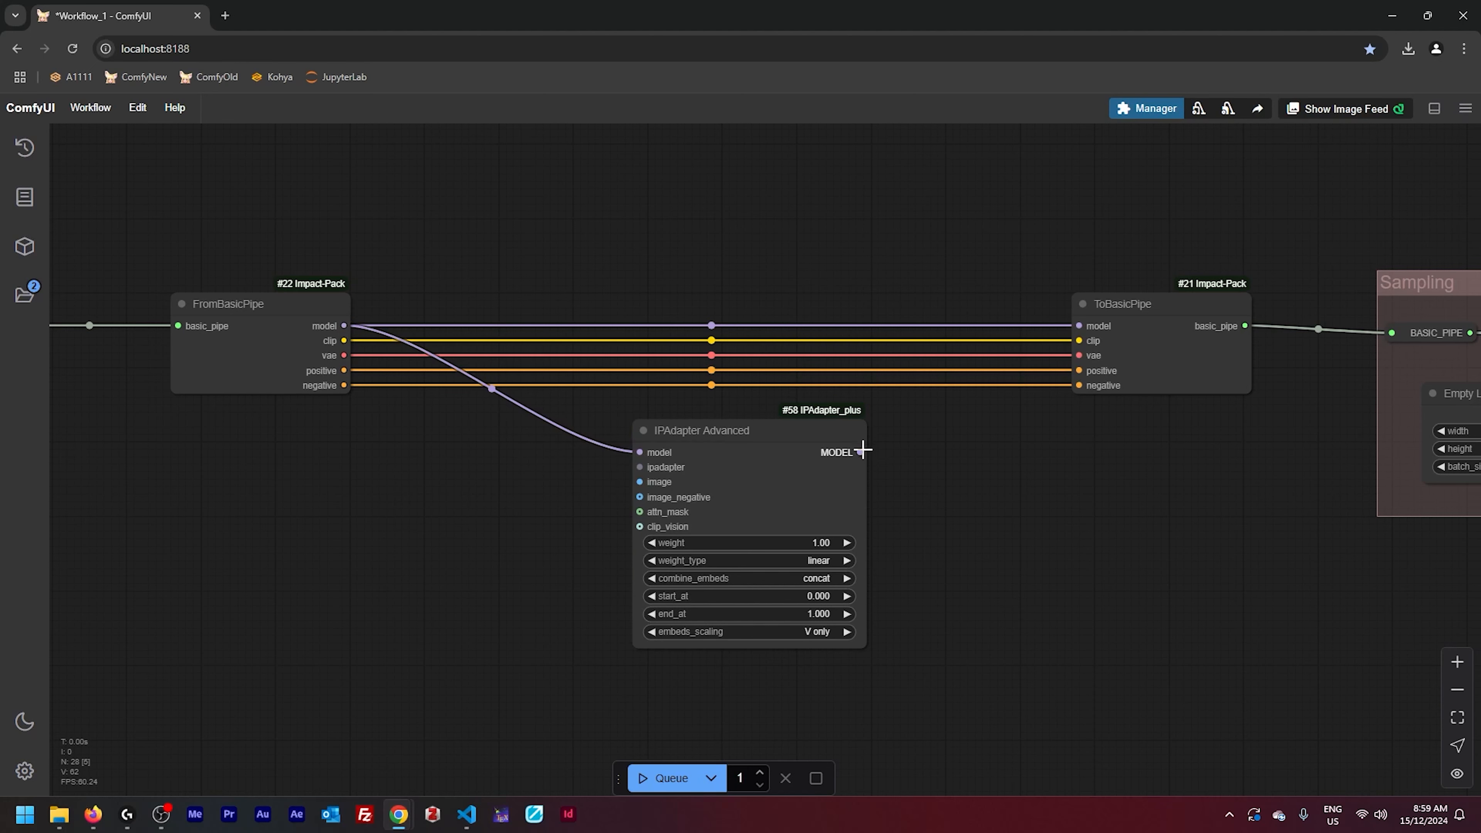
{"action": "left_click_drag", "start_coordinate": [860, 452], "coordinate": [1078, 326]}
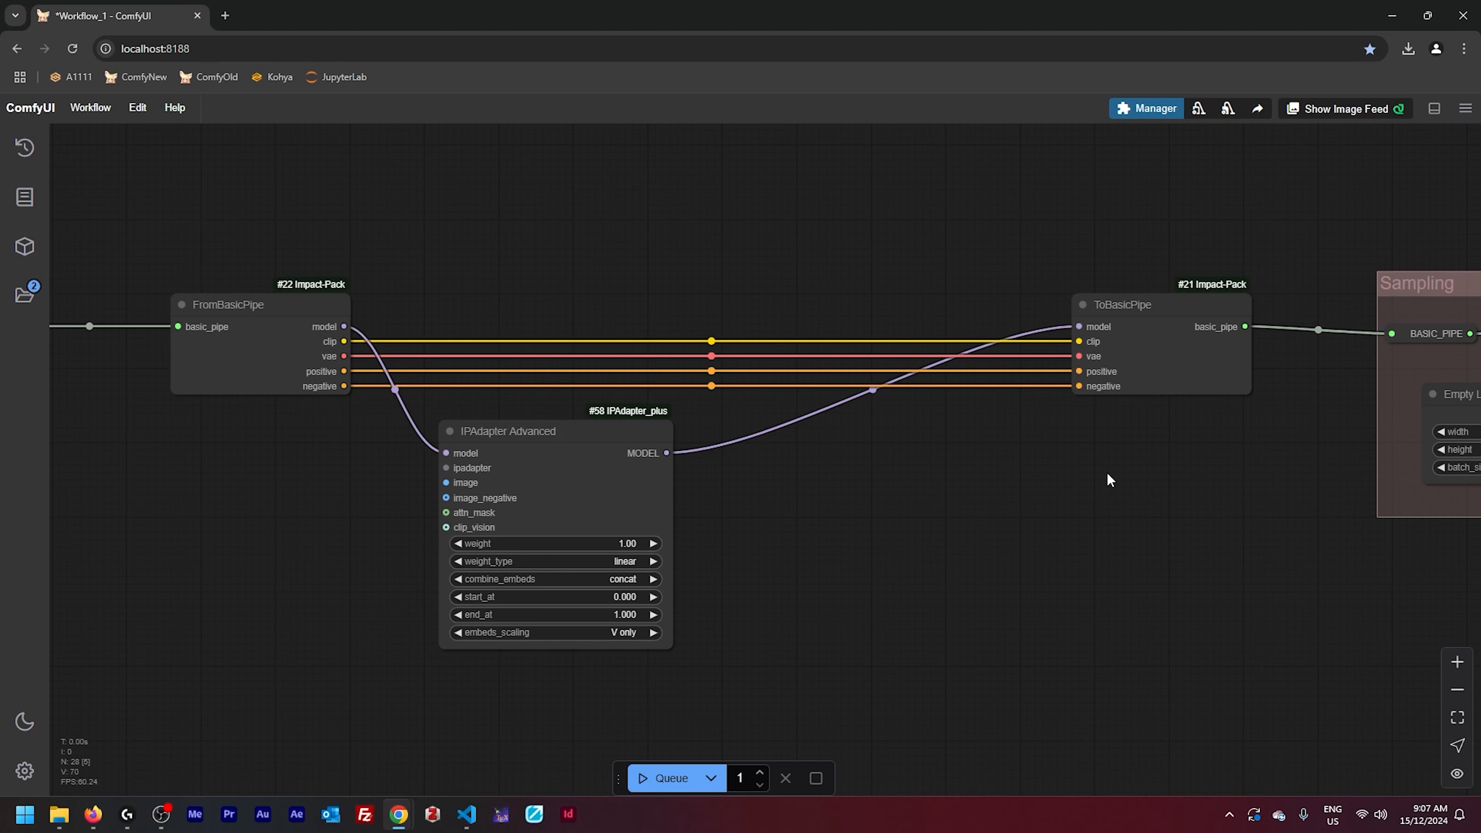
Delete the IPAdapter Advanced node and add a ControlNet node in its place by searching for "control"
{"action": "left_click", "coordinate": [556, 431]}
{"action": "key", "text": "Delete"}
{"action": "double_click", "coordinate": [485, 429]}
{"action": "type", "text": "control"}
{"action": "key", "text": "Down"}
{"action": "key", "text": "Return"}
Route the positive and negative conditioning through the ControlNet node into ToBasicPipe, and delete that node
{"action": "left_click_drag", "start_coordinate": [344, 372], "coordinate": [491, 438]}
{"action": "left_click_drag", "start_coordinate": [344, 386], "coordinate": [491, 454]}
{"action": "left_click_drag", "start_coordinate": [711, 438], "coordinate": [1079, 372]}
{"action": "left_click_drag", "start_coordinate": [711, 453], "coordinate": [1079, 386]}
{"action": "left_click_drag", "start_coordinate": [595, 416], "coordinate": [709, 393]}
{"action": "left_click", "coordinate": [717, 402]}
{"action": "key", "text": "Delete"}
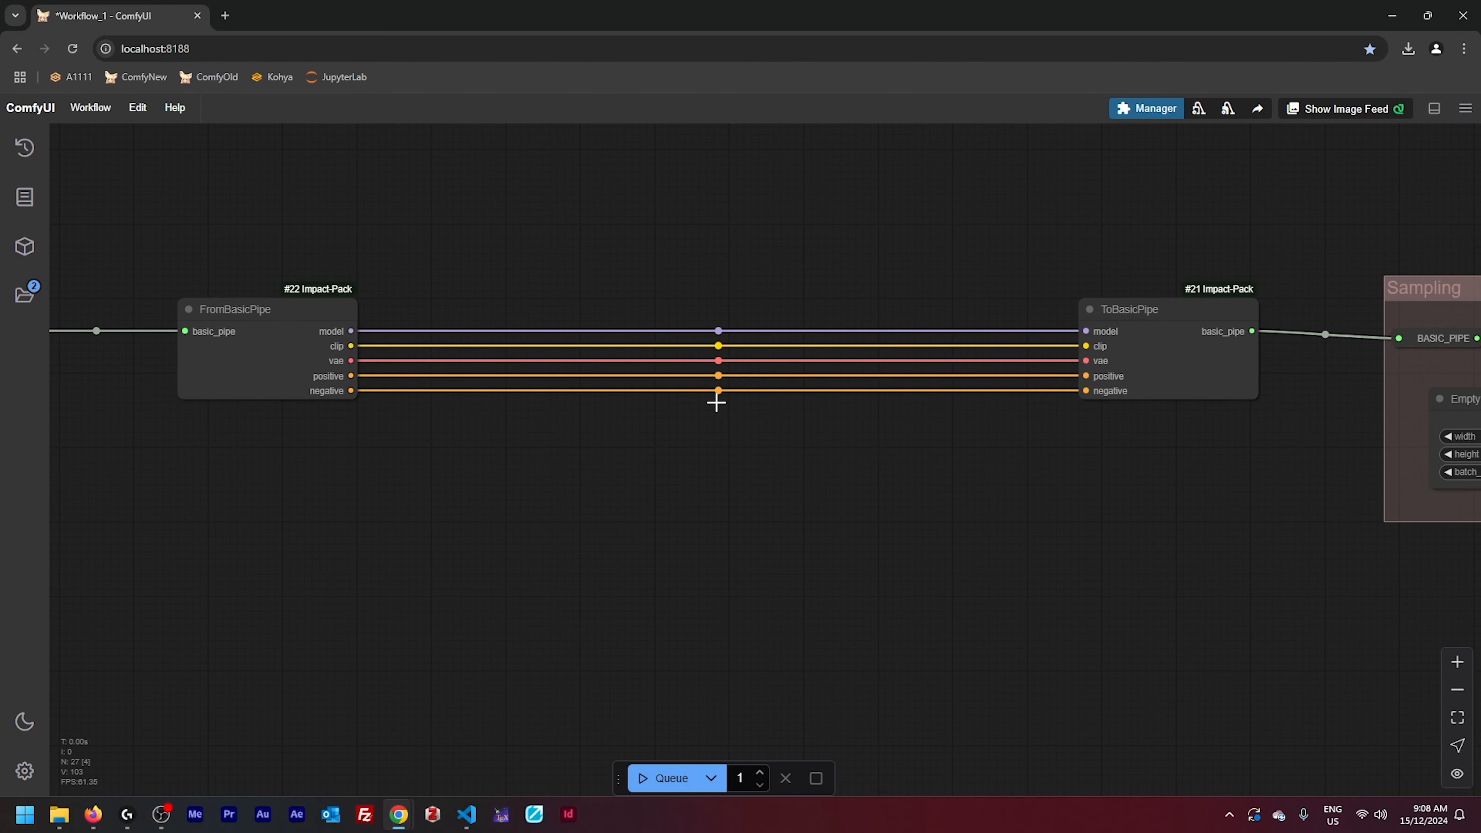
Add a LoRA loader node above the connections between FromBasicPipe and ToBasicPipe by searching for "lora"
{"action": "double_click", "coordinate": [581, 240]}
{"action": "type", "text": "lora"}
{"action": "key", "text": "Return"}
{"action": "left_click_drag", "start_coordinate": [609, 226], "coordinate": [600, 206]}
Route the model and clip connections through the LoRA loader into ToBasicPipe, and delete that node
{"action": "left_click_drag", "start_coordinate": [350, 331], "coordinate": [579, 242]}
{"action": "left_click_drag", "start_coordinate": [800, 226], "coordinate": [1086, 331]}
{"action": "left_click_drag", "start_coordinate": [800, 242], "coordinate": [1086, 346]}
{"action": "left_click", "coordinate": [884, 462]}
{"action": "left_click", "coordinate": [708, 206]}
{"action": "key", "text": "Delete"}
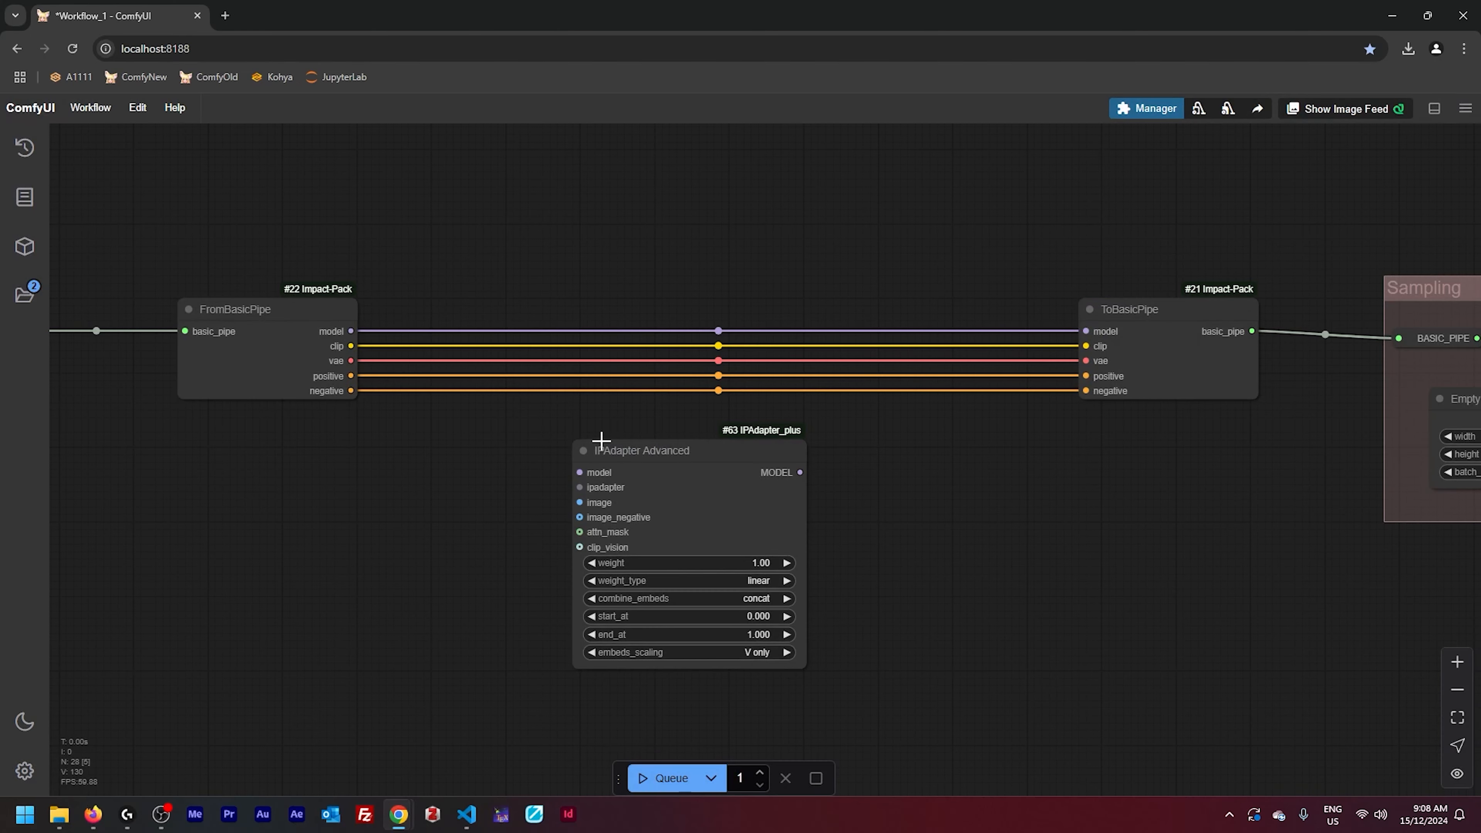
Connect the FromBasicPipe model output to IPAdapter Advanced and its MODEL output to the ToBasicPipe model input
{"action": "left_click_drag", "start_coordinate": [351, 331], "coordinate": [453, 457]}
{"action": "left_click_drag", "start_coordinate": [673, 457], "coordinate": [1086, 331]}
{"action": "left_click_drag", "start_coordinate": [1117, 484], "coordinate": [1109, 479]}
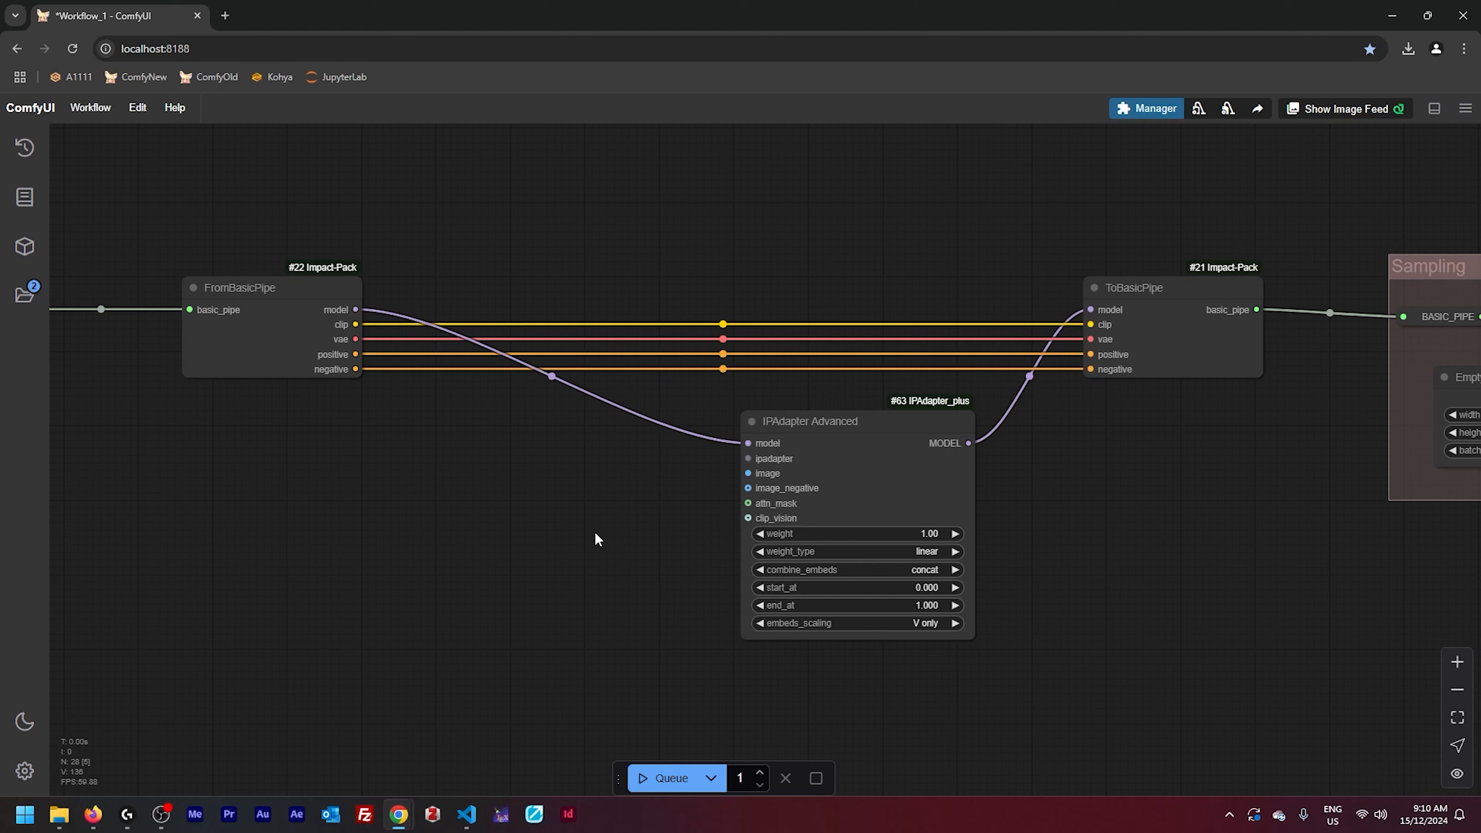
Add an IPAdapter Model Loader to the ipadapter input of IPAdapter Advanced and choose SD1.5\ip-adapter_sd15.safetensors
{"action": "left_click_drag", "start_coordinate": [748, 459], "coordinate": [555, 472]}
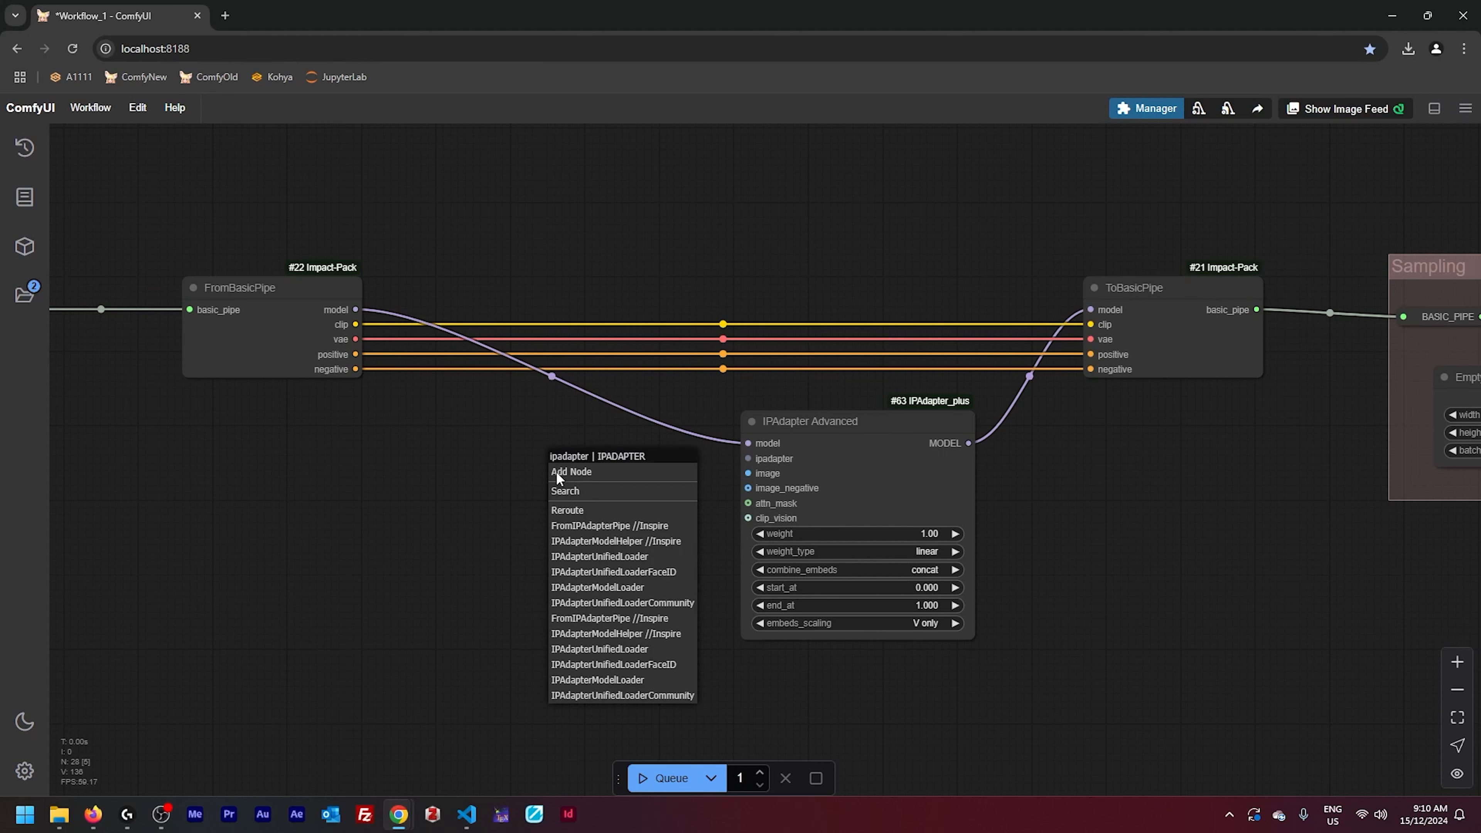
{"action": "left_click", "coordinate": [589, 680]}
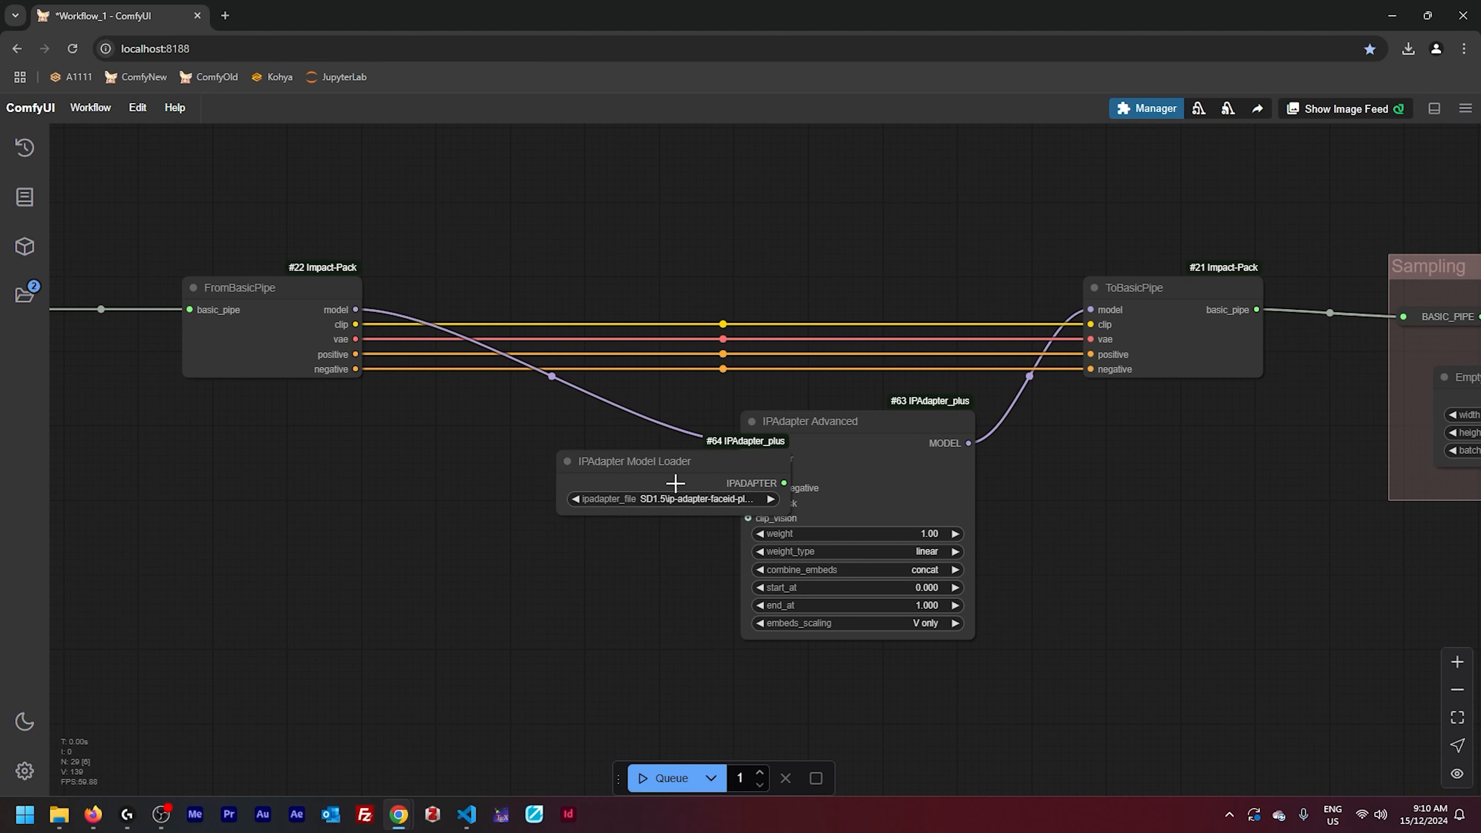
{"action": "left_click_drag", "start_coordinate": [674, 483], "coordinate": [502, 488]}
{"action": "left_click", "coordinate": [519, 504]}
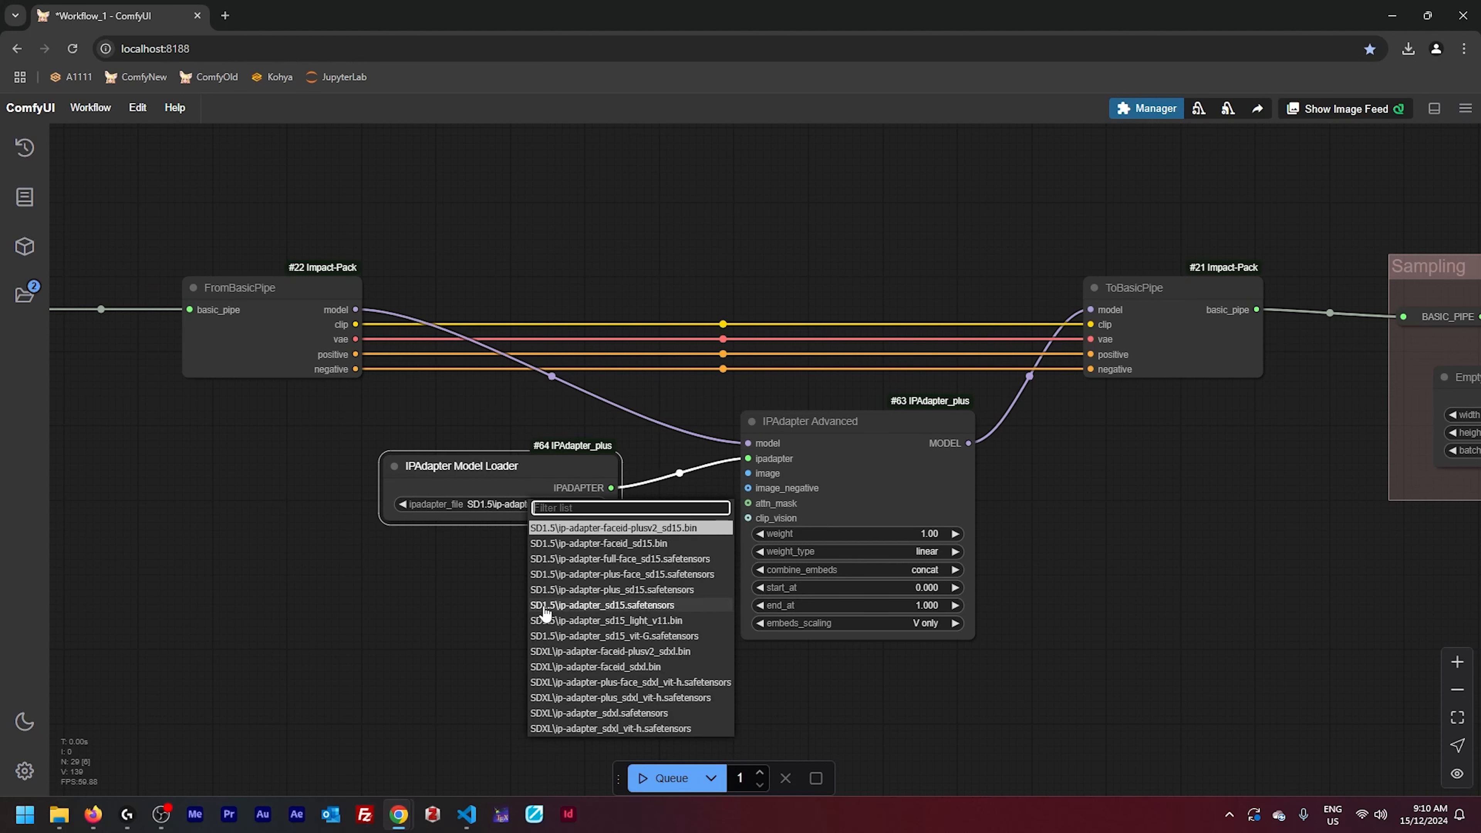
{"action": "left_click", "coordinate": [653, 607]}
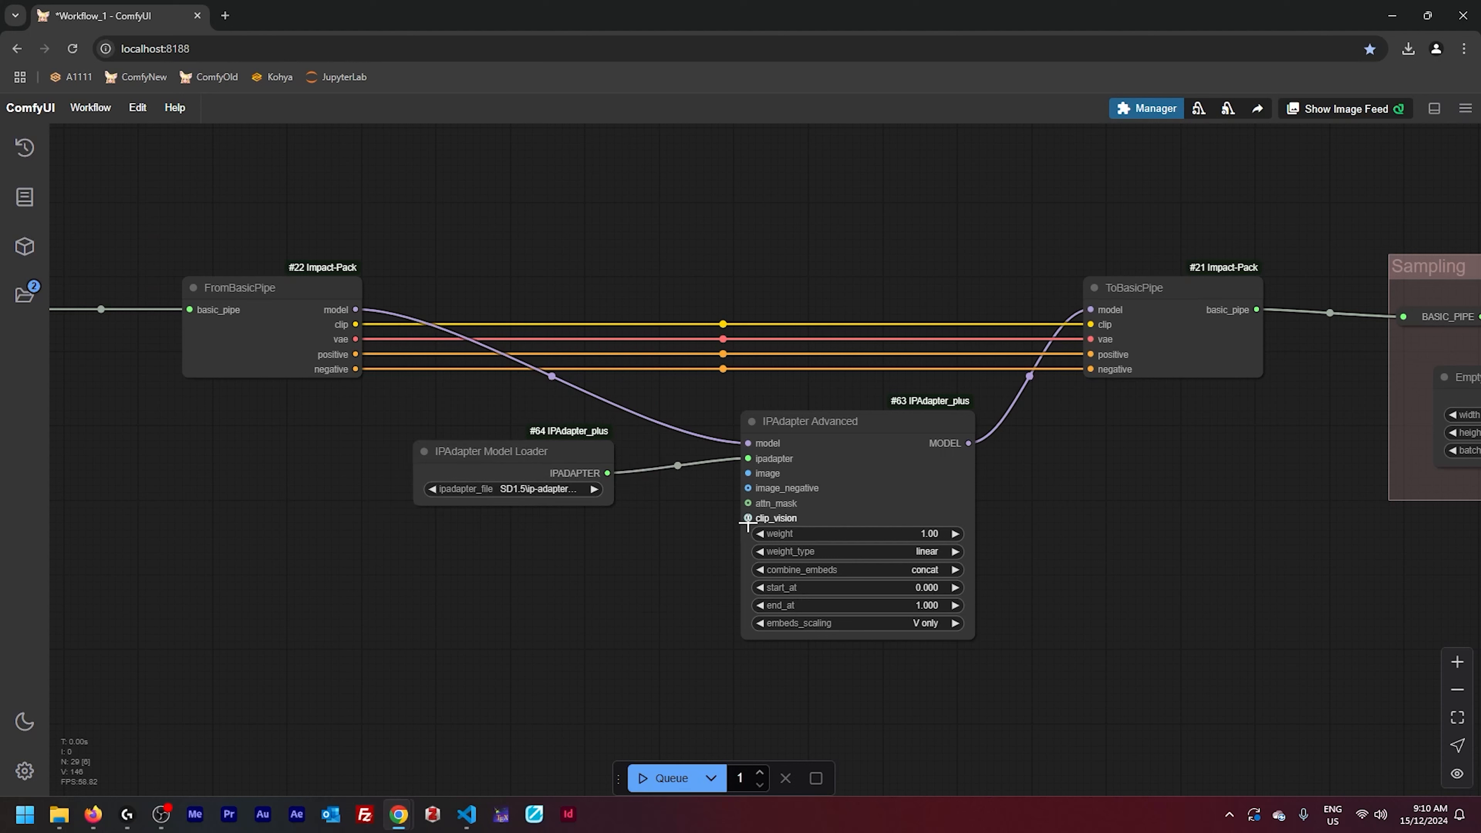
Add a Load CLIP Vision node to the clip_vision input, choose CLIP-ViT-H-14-laion2B-s32B-b79K.safetensors, and place it well below the IPAdapter Model Loader
{"action": "left_click_drag", "start_coordinate": [749, 518], "coordinate": [482, 552]}
{"action": "left_click", "coordinate": [513, 607]}
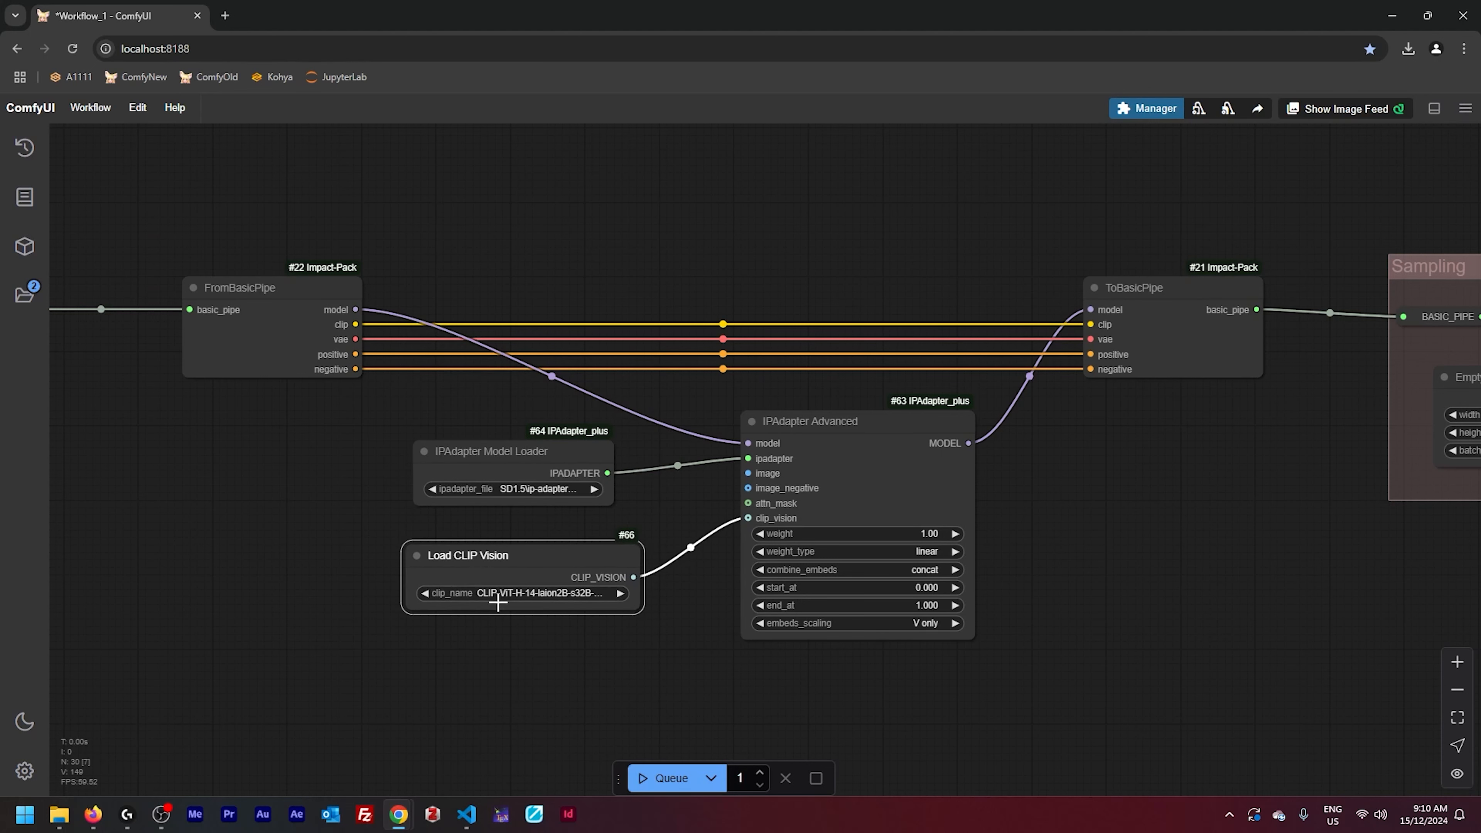
{"action": "left_click", "coordinate": [520, 629]}
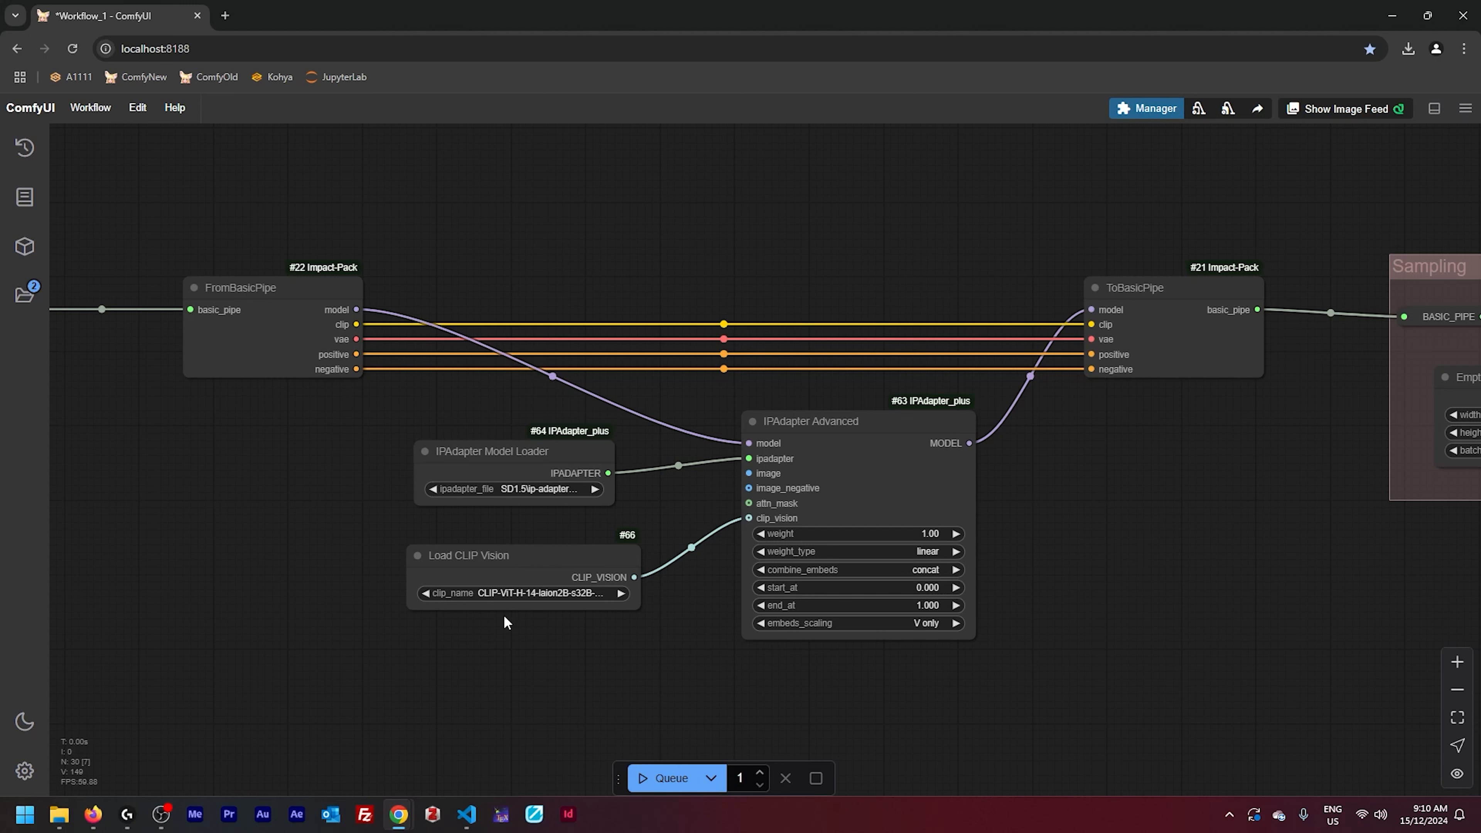
{"action": "left_click", "coordinate": [523, 594]}
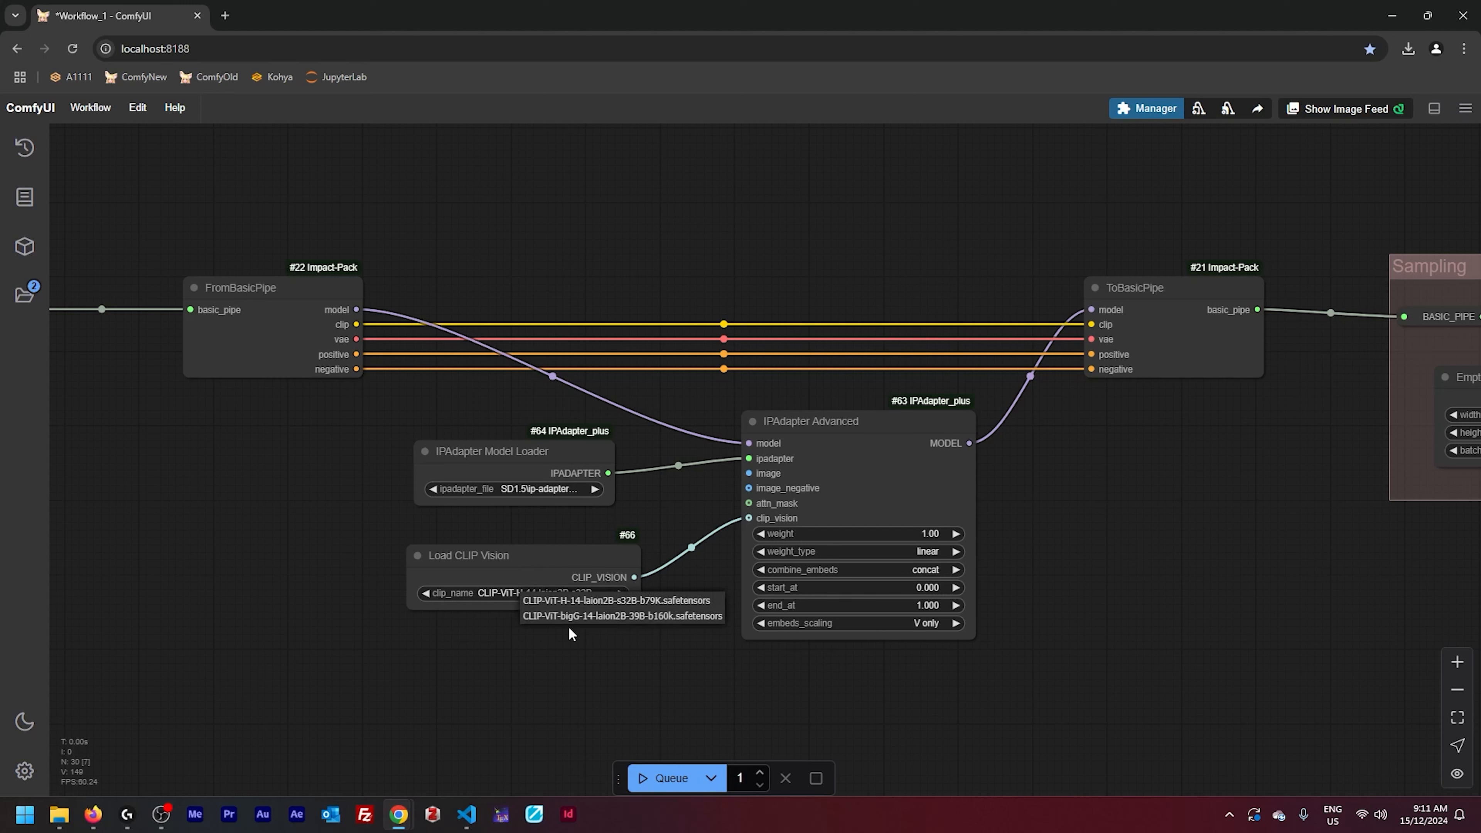
{"action": "left_click", "coordinate": [650, 603]}
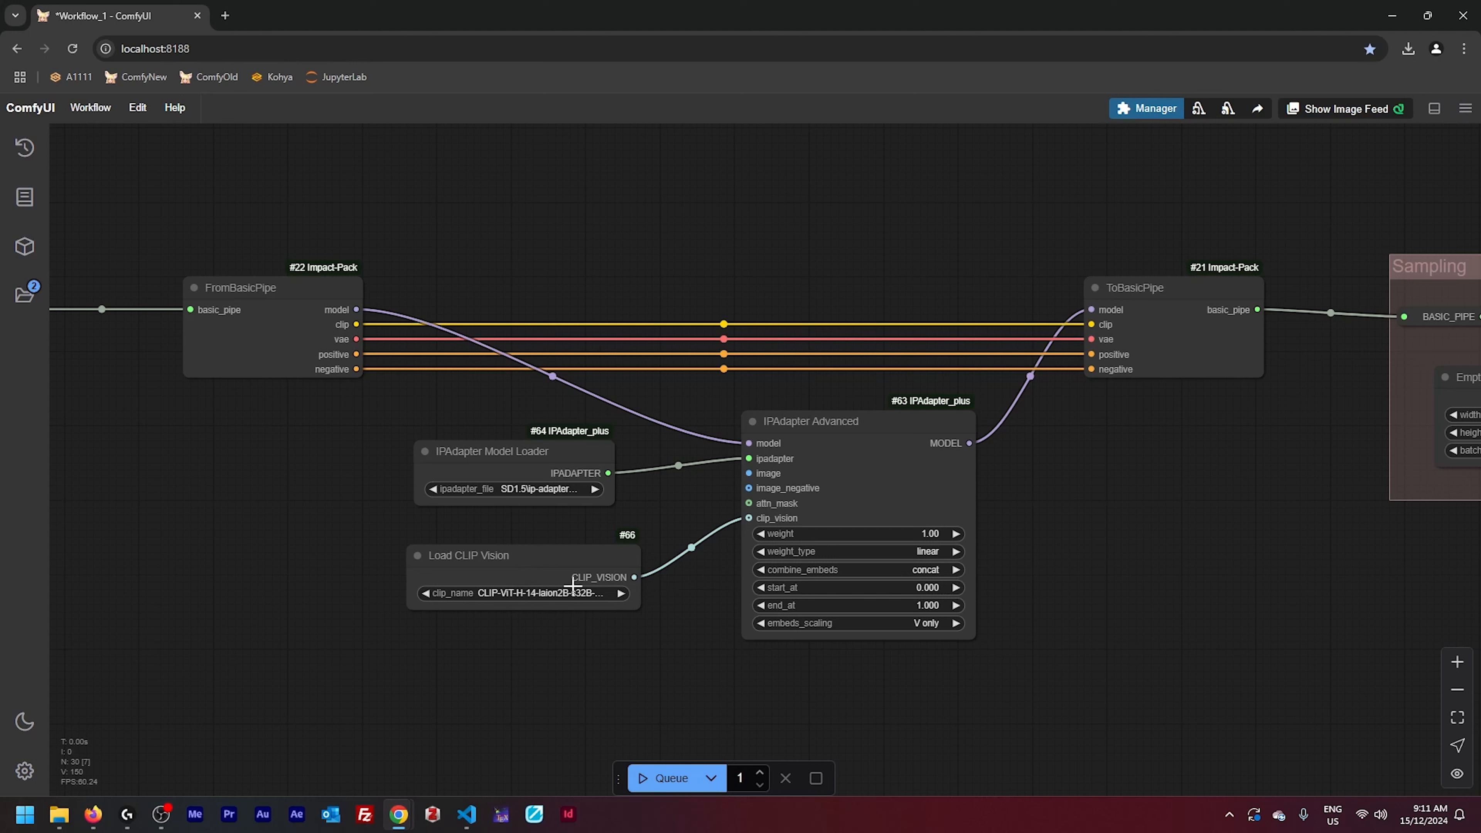
{"action": "left_click_drag", "start_coordinate": [569, 553], "coordinate": [584, 635]}
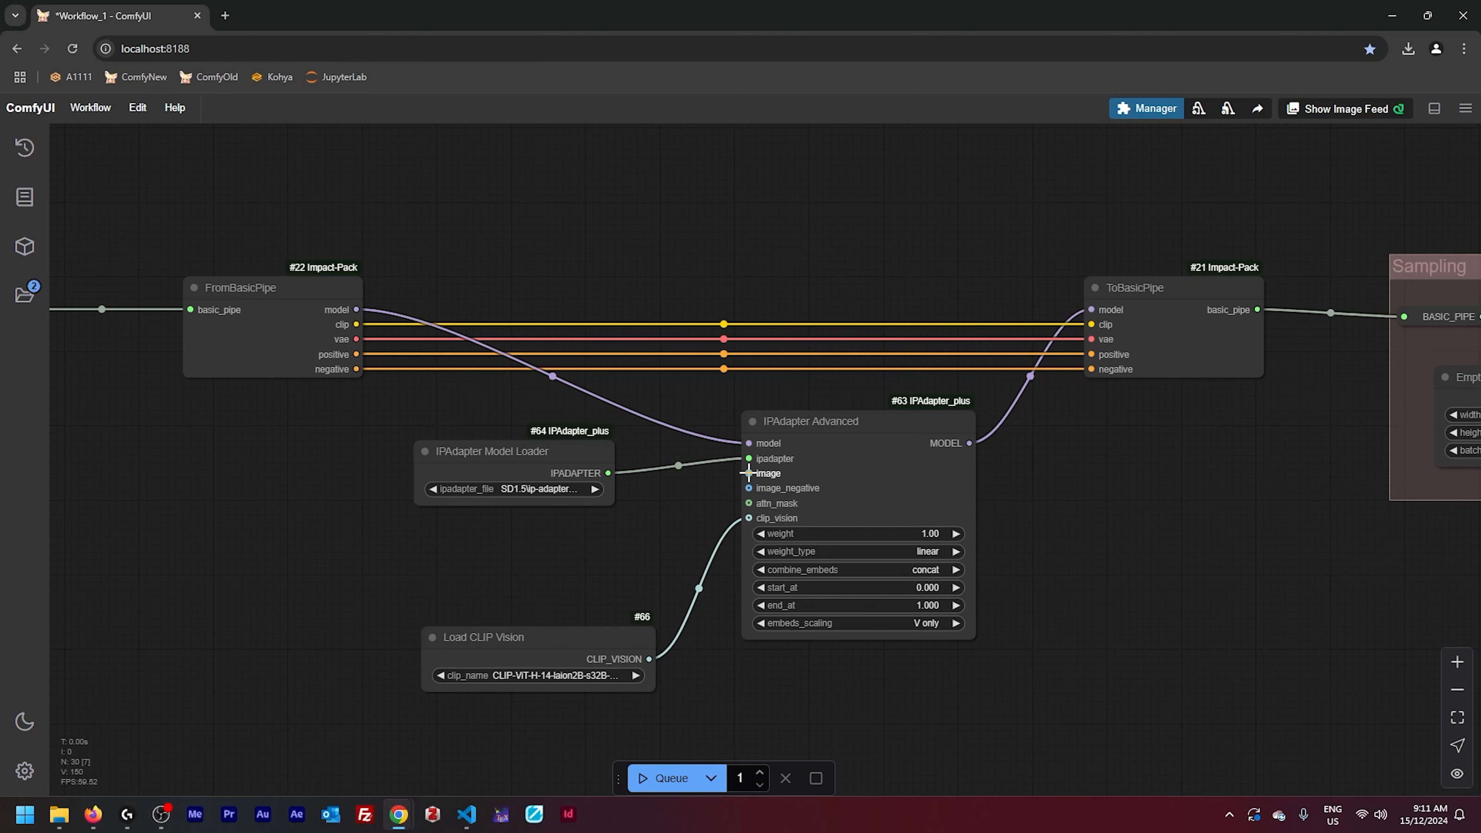
Add a Load Image node to the image input of IPAdapter Advanced, choose Cowboy Shot.png, and move Load CLIP Vision further down
{"action": "left_click_drag", "start_coordinate": [749, 474], "coordinate": [542, 528]}
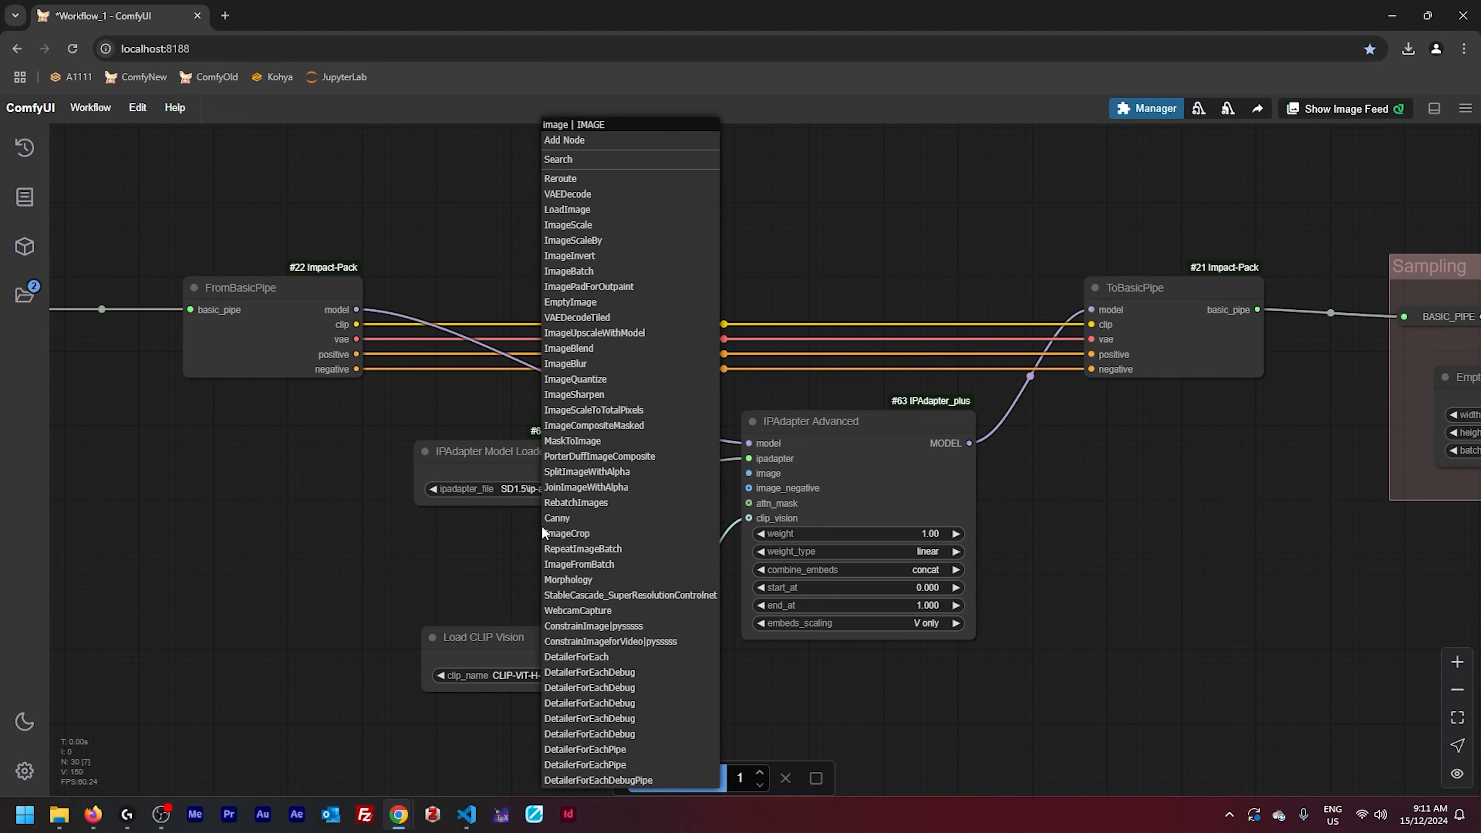
{"action": "left_click", "coordinate": [568, 209]}
{"action": "left_click_drag", "start_coordinate": [706, 501], "coordinate": [340, 492]}
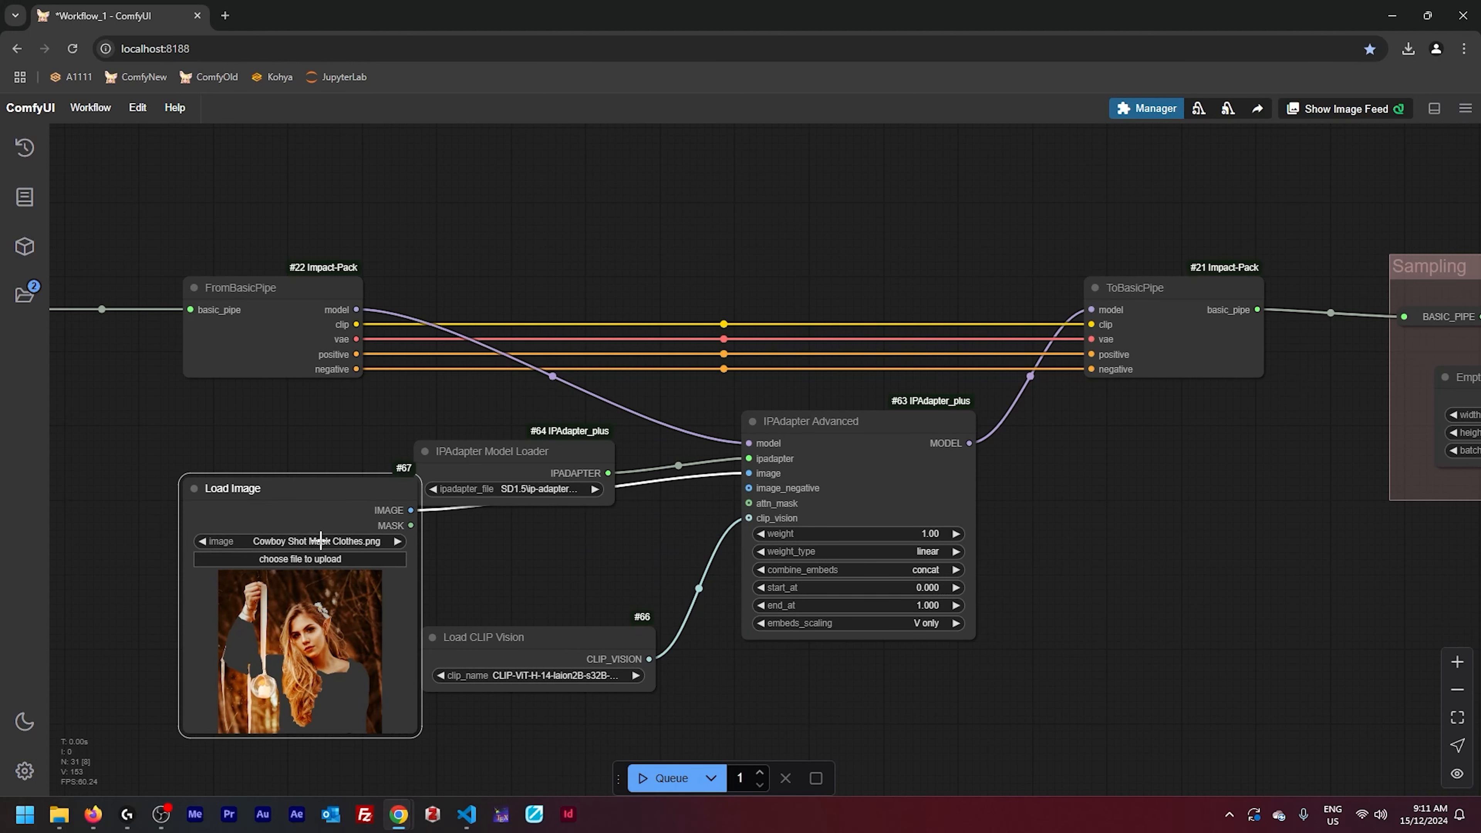
{"action": "left_click", "coordinate": [321, 540]}
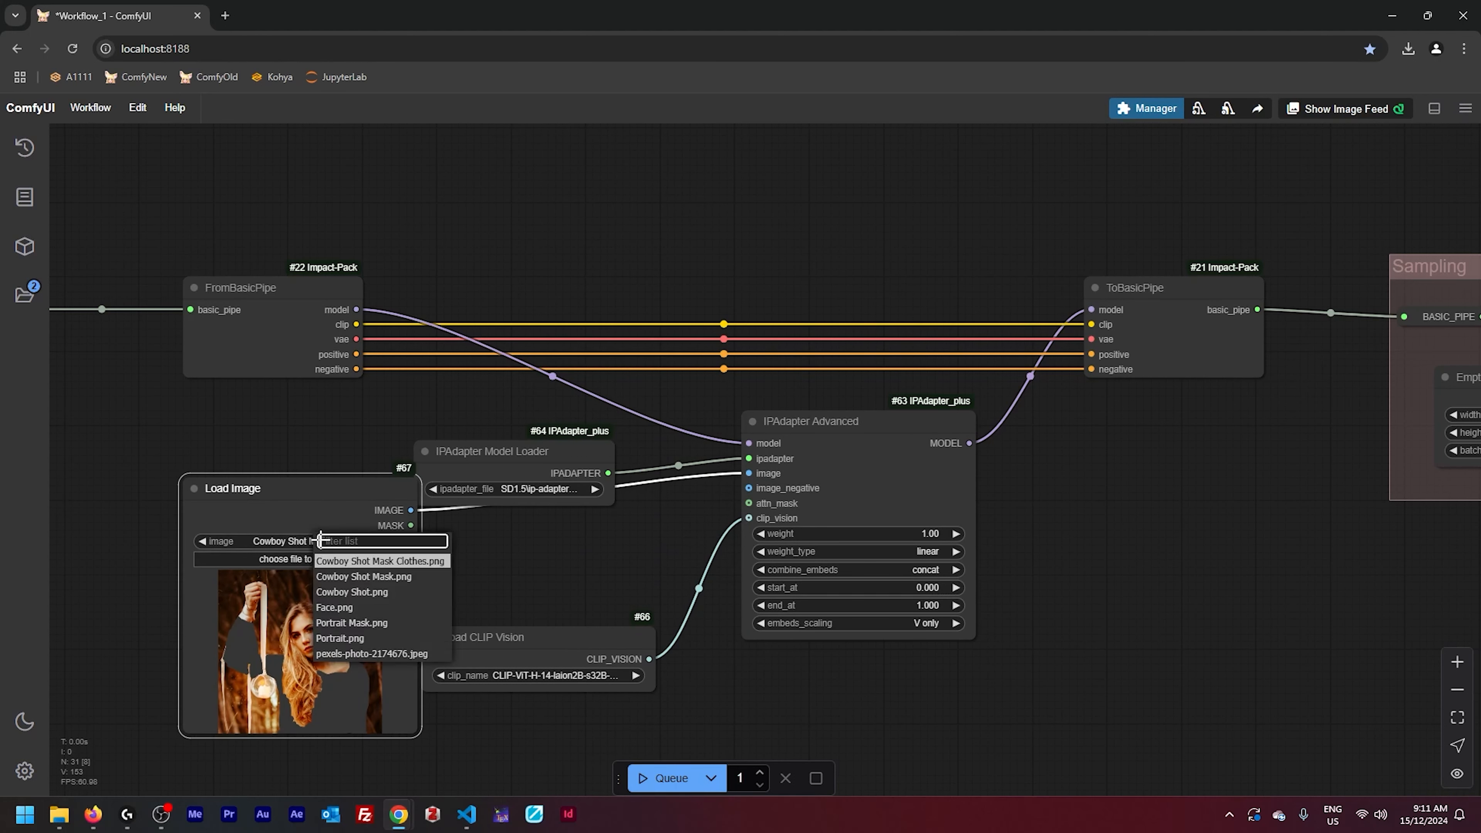
{"action": "left_click", "coordinate": [349, 593]}
{"action": "left_click_drag", "start_coordinate": [527, 645], "coordinate": [588, 727]}
{"action": "left_click", "coordinate": [555, 638]}
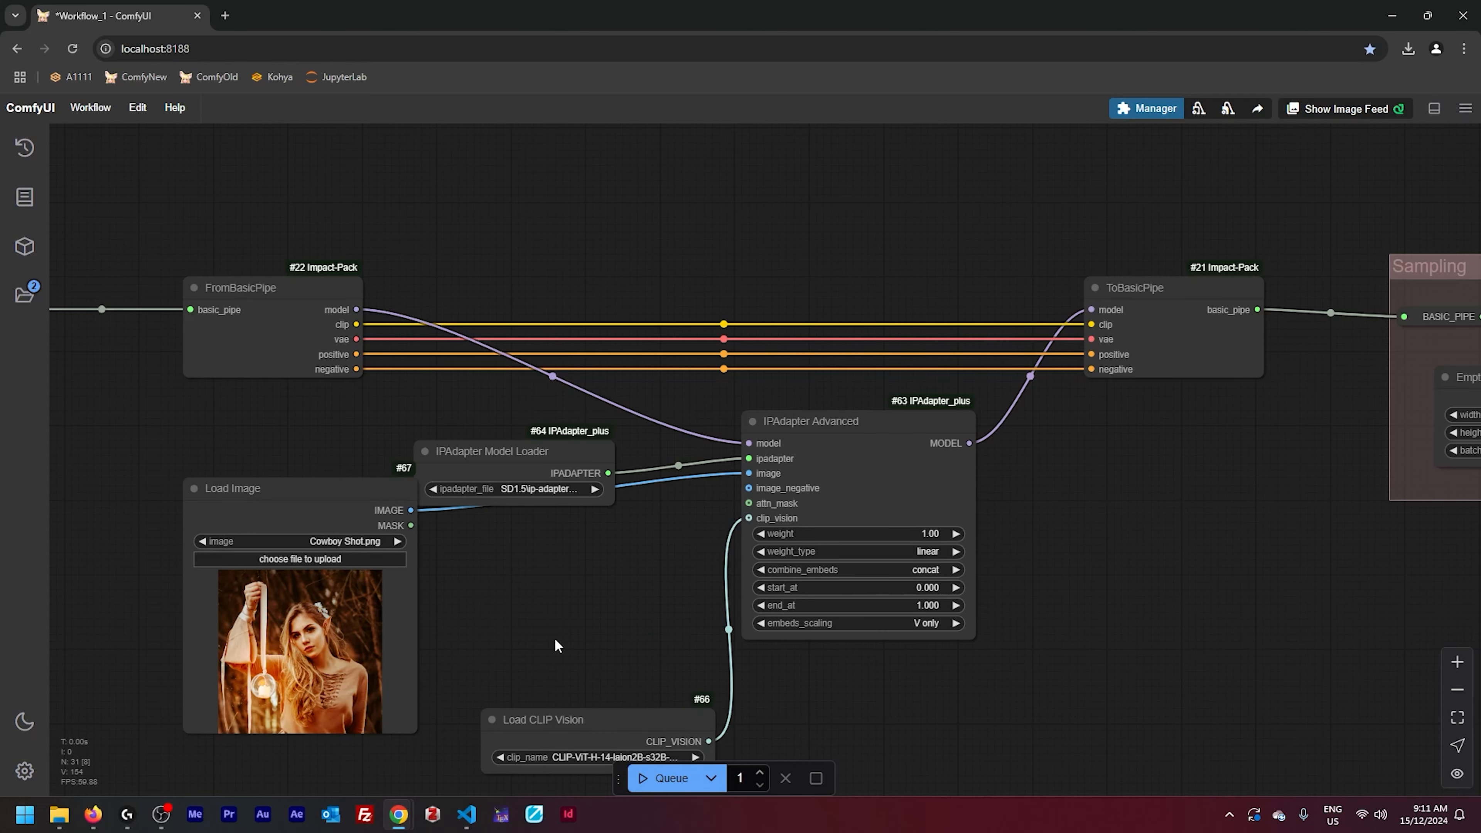
Generate the image and place the Preview Image node between Load Image and IPAdapter Advanced for comparison
{"action": "key", "text": "ctrl+Return"}
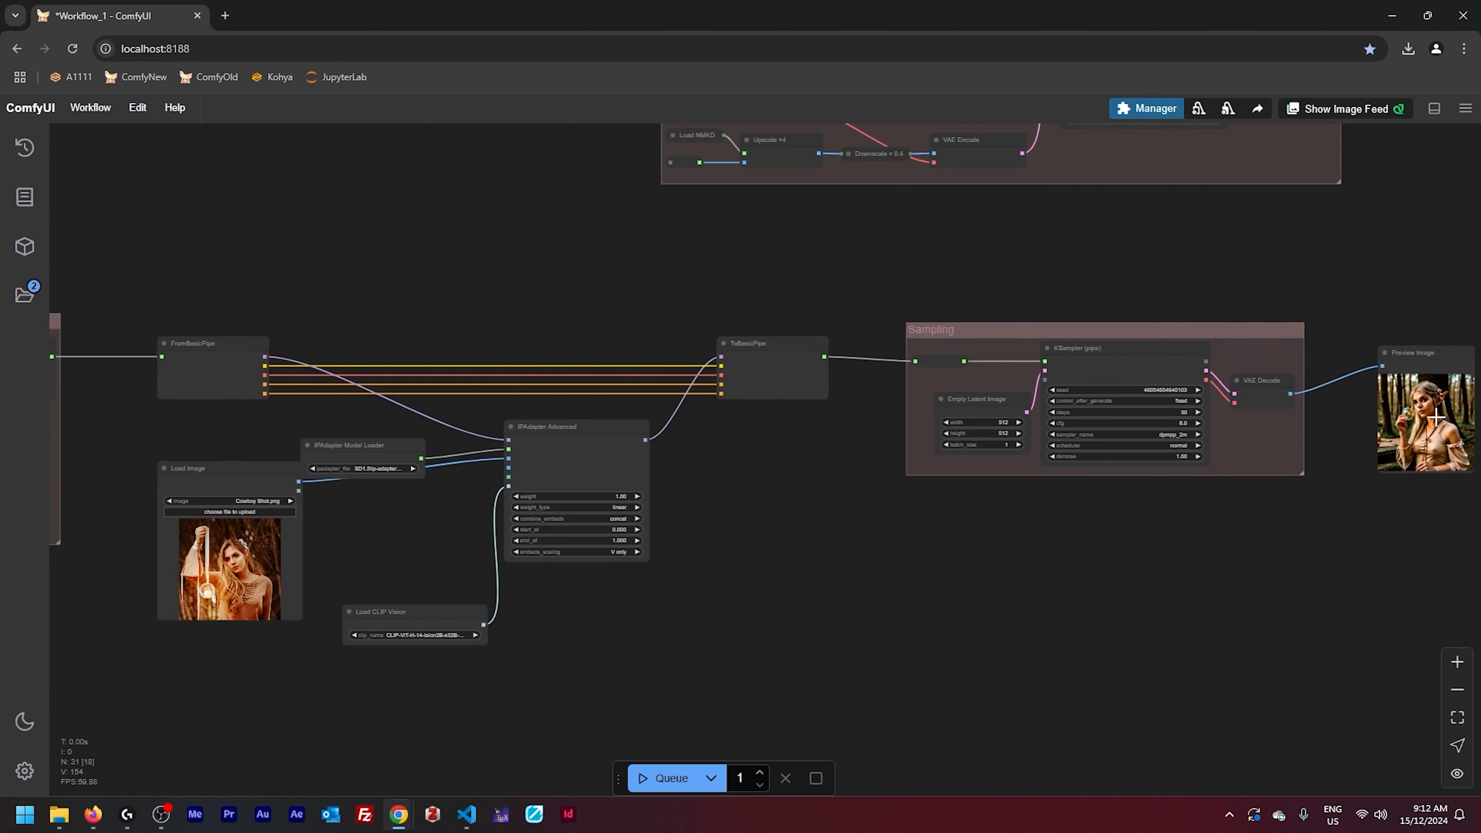
{"action": "scroll", "coordinate": [786, 513], "scroll_direction": "up", "scroll_amount": 5}
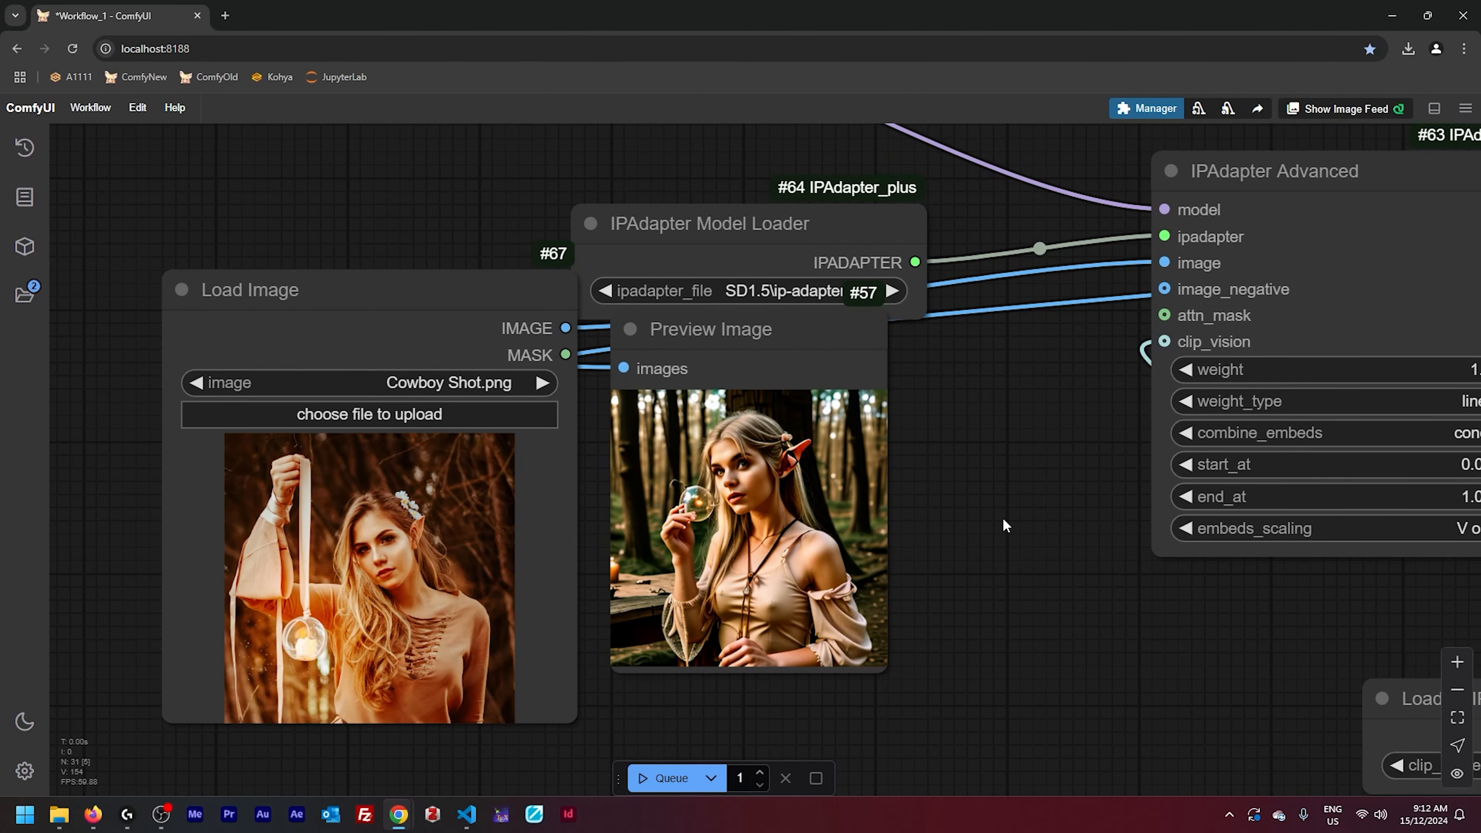
{"action": "left_click_drag", "start_coordinate": [1002, 518], "coordinate": [762, 552]}
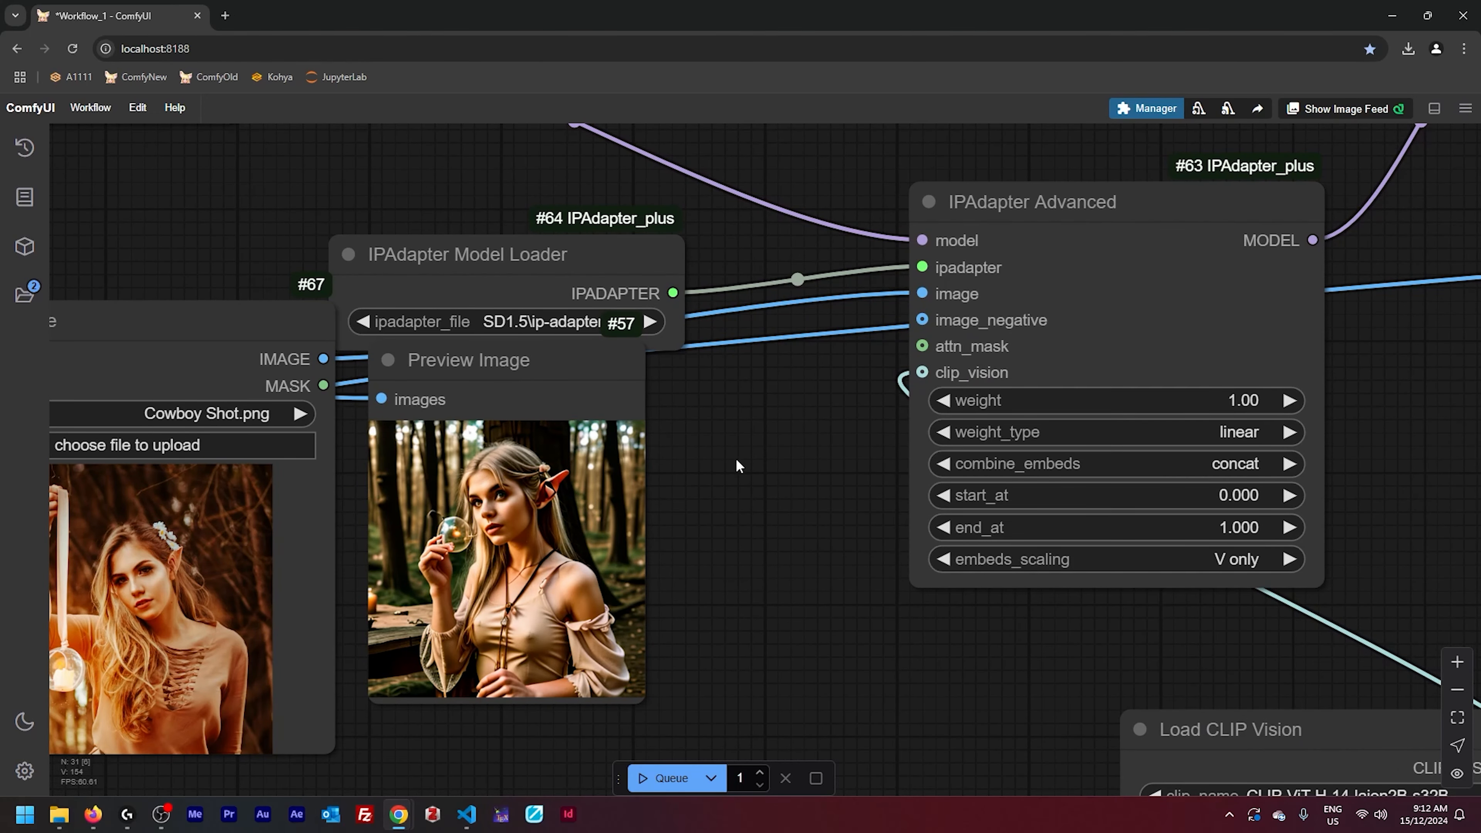
{"action": "left_click_drag", "start_coordinate": [736, 460], "coordinate": [830, 423]}
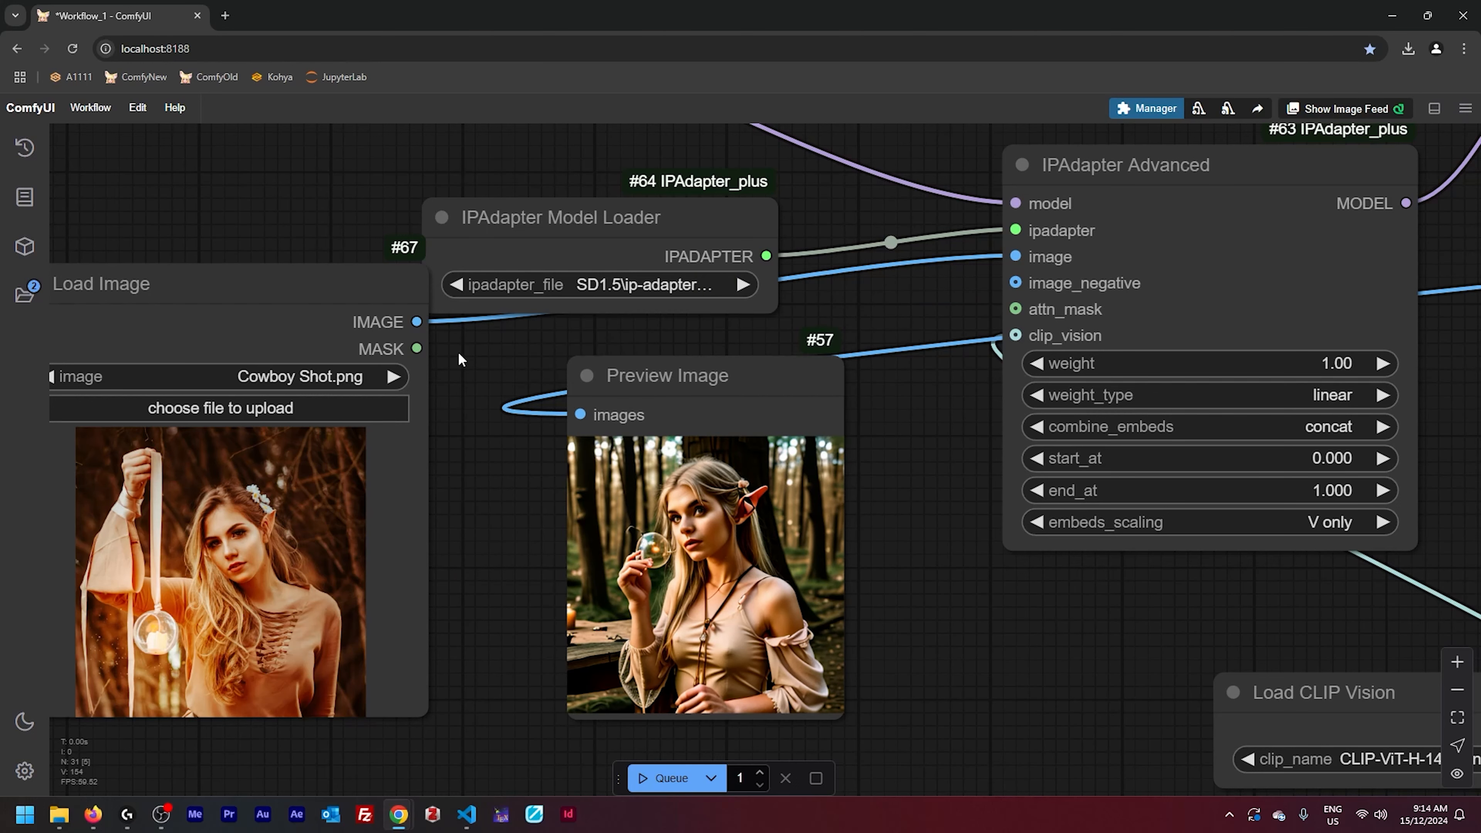
Choose SD1.5\ip-adapter-plus_sd15.safetensors in the IPAdapter Model Loader and generate the image
{"action": "left_click", "coordinate": [659, 286]}
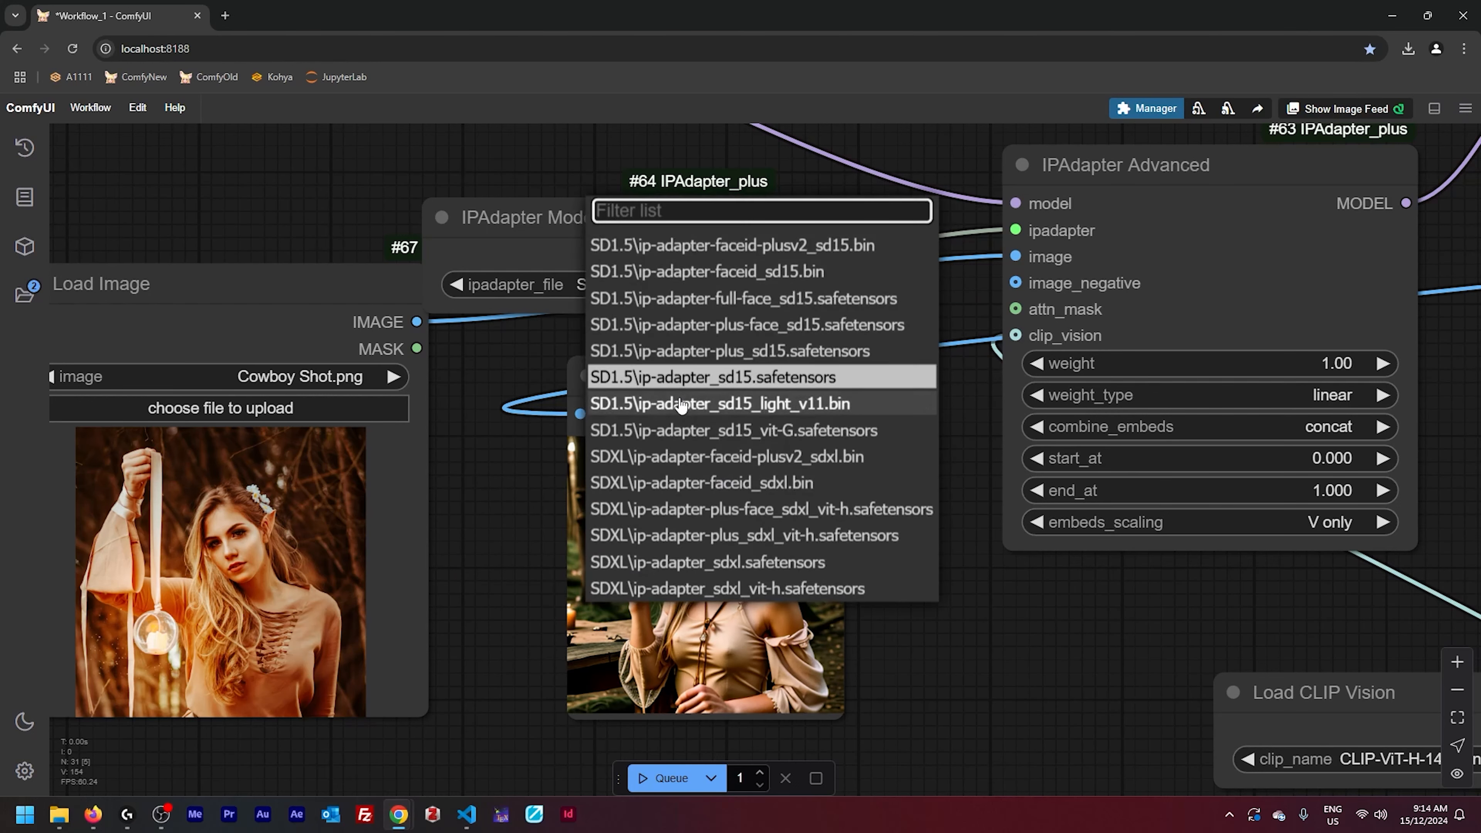
{"action": "left_click", "coordinate": [706, 378]}
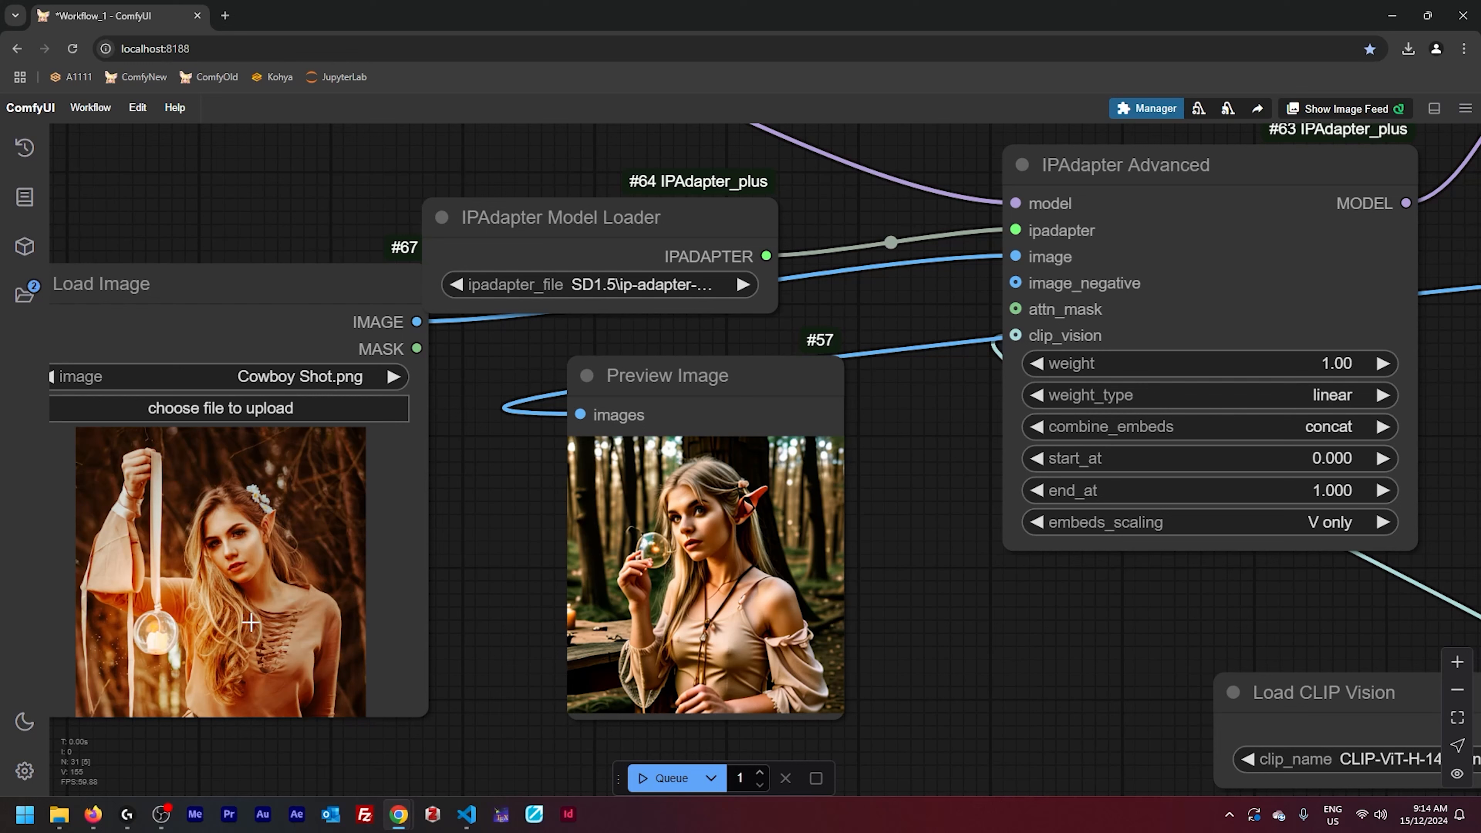
{"action": "key", "text": "ctrl+Return"}
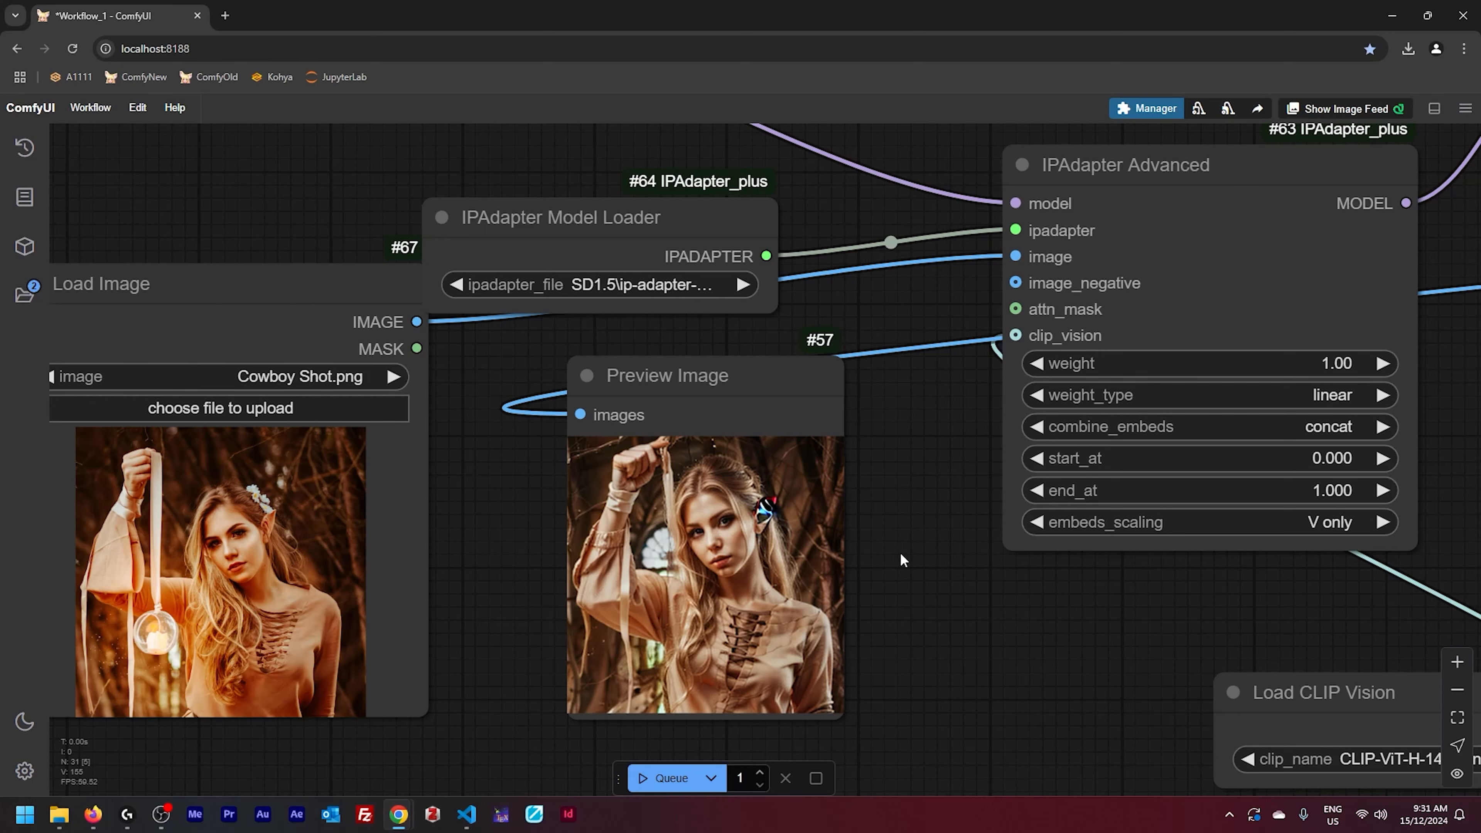
{"action": "scroll", "coordinate": [757, 526], "scroll_direction": "up", "scroll_amount": 6}
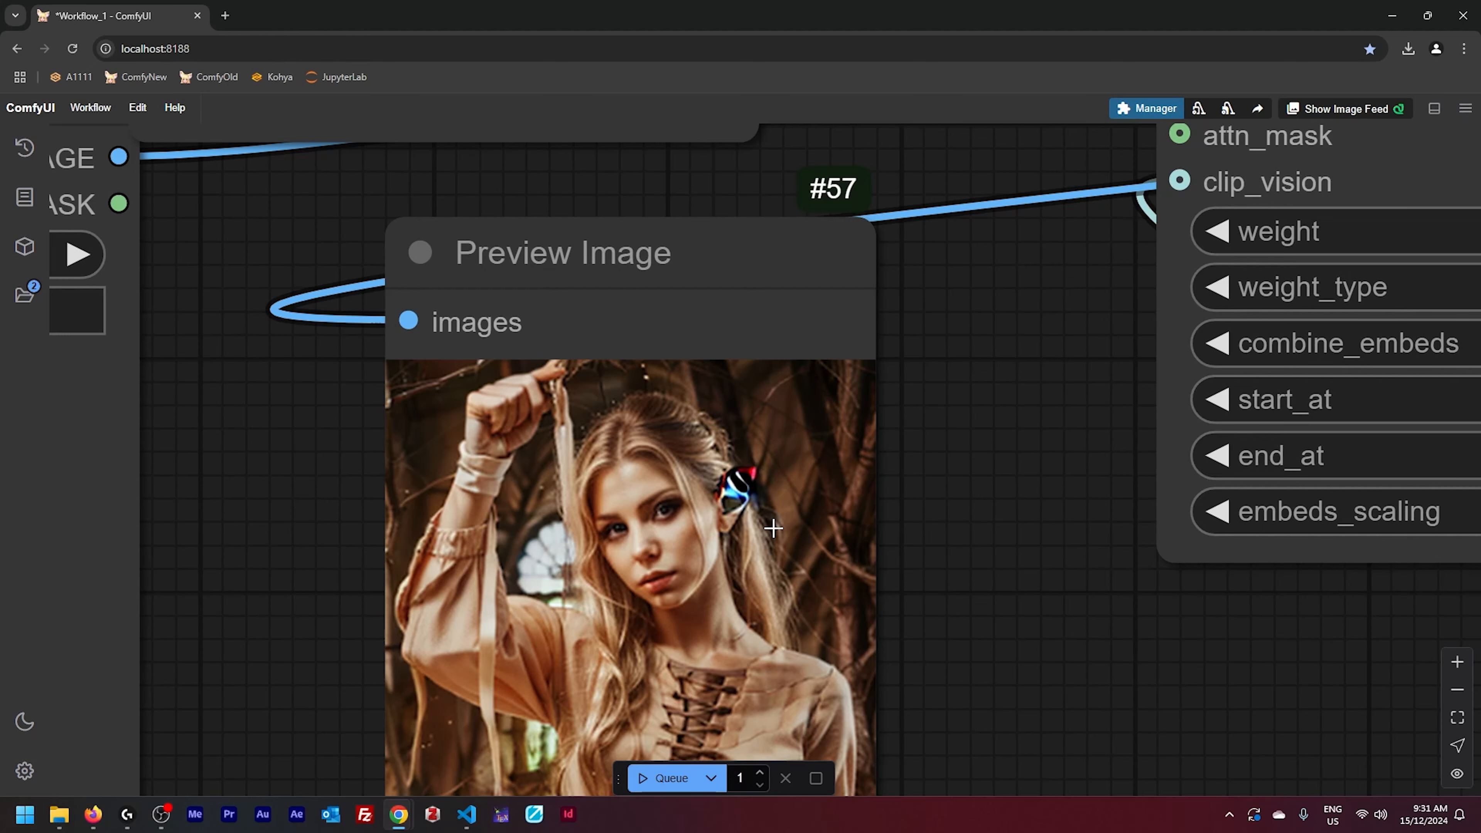
{"action": "scroll", "coordinate": [773, 528], "scroll_direction": "down", "scroll_amount": 5}
Examine the KSampler (pipe) settings in the Sampling group and the weight settings of IPAdapter Advanced
{"action": "left_click_drag", "start_coordinate": [952, 588], "coordinate": [999, 558]}
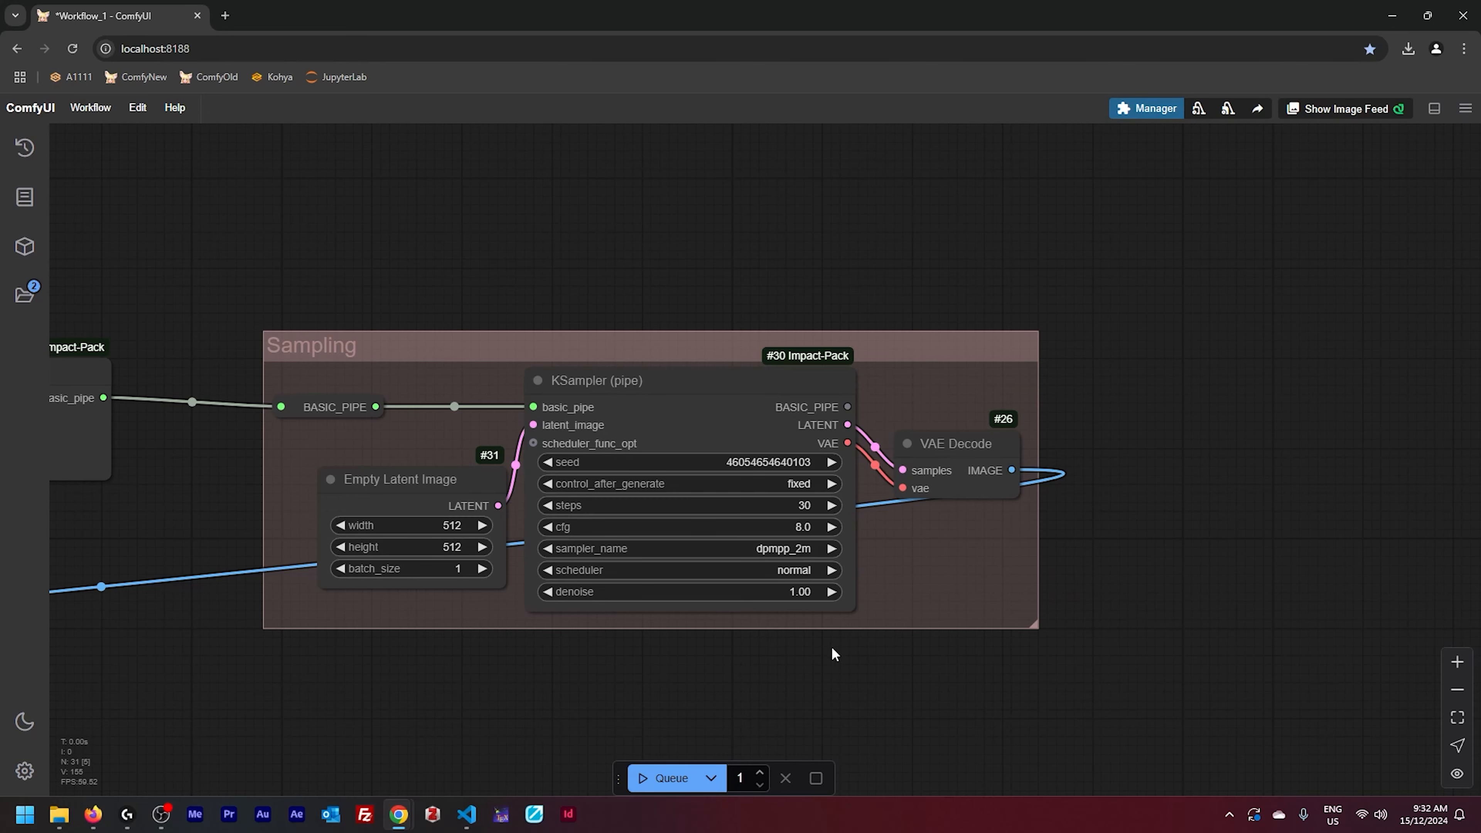
{"action": "scroll", "coordinate": [810, 649], "scroll_direction": "up", "scroll_amount": 3}
{"action": "left_click_drag", "start_coordinate": [793, 646], "coordinate": [947, 676]}
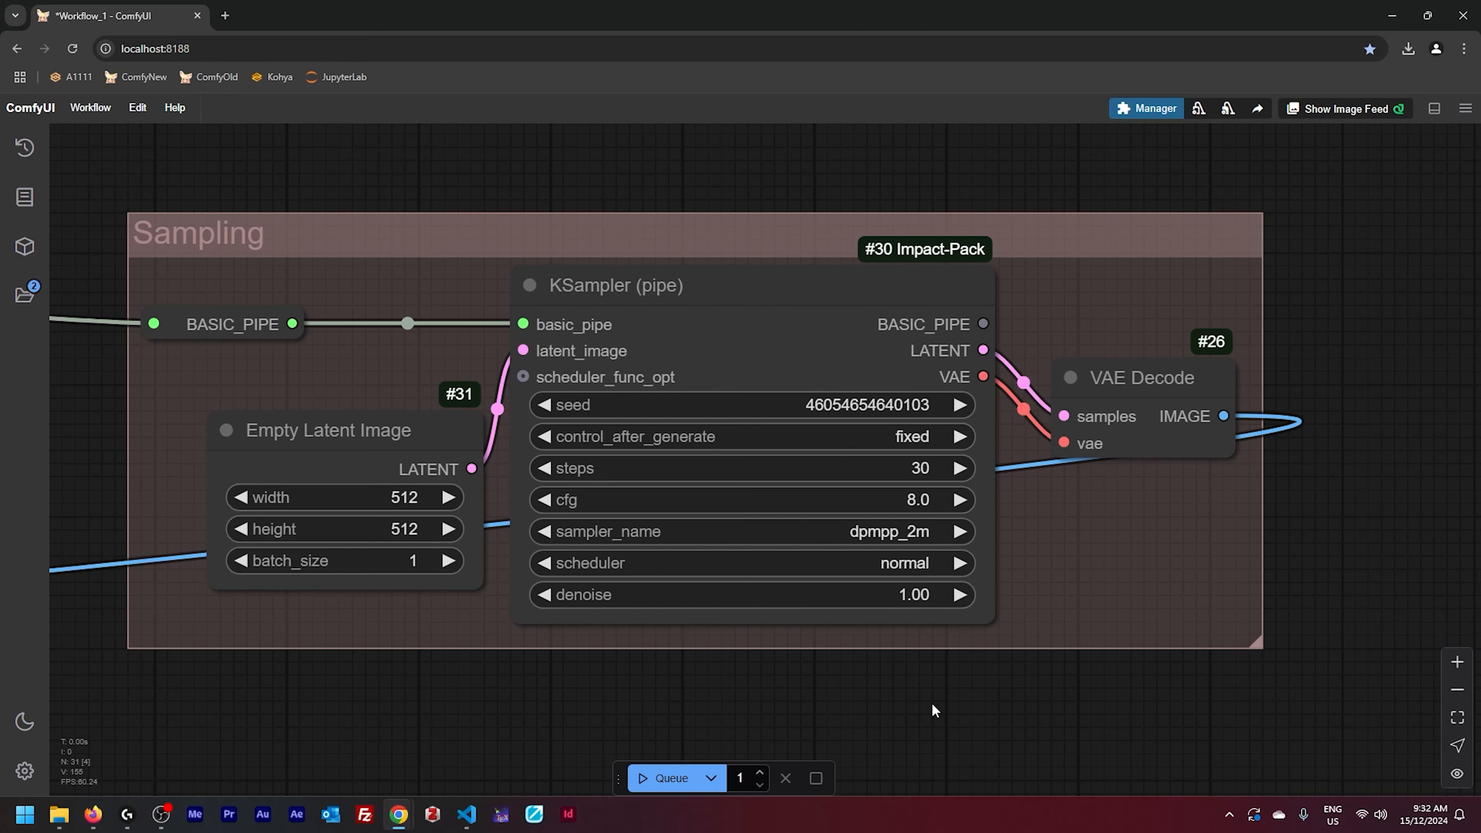
{"action": "scroll", "coordinate": [931, 703], "scroll_direction": "down", "scroll_amount": 7}
{"action": "left_click_drag", "start_coordinate": [429, 720], "coordinate": [1062, 488]}
{"action": "scroll", "coordinate": [858, 542], "scroll_direction": "up", "scroll_amount": 3}
{"action": "scroll", "coordinate": [857, 541], "scroll_direction": "up", "scroll_amount": 1}
{"action": "left_click_drag", "start_coordinate": [852, 525], "coordinate": [955, 471]}
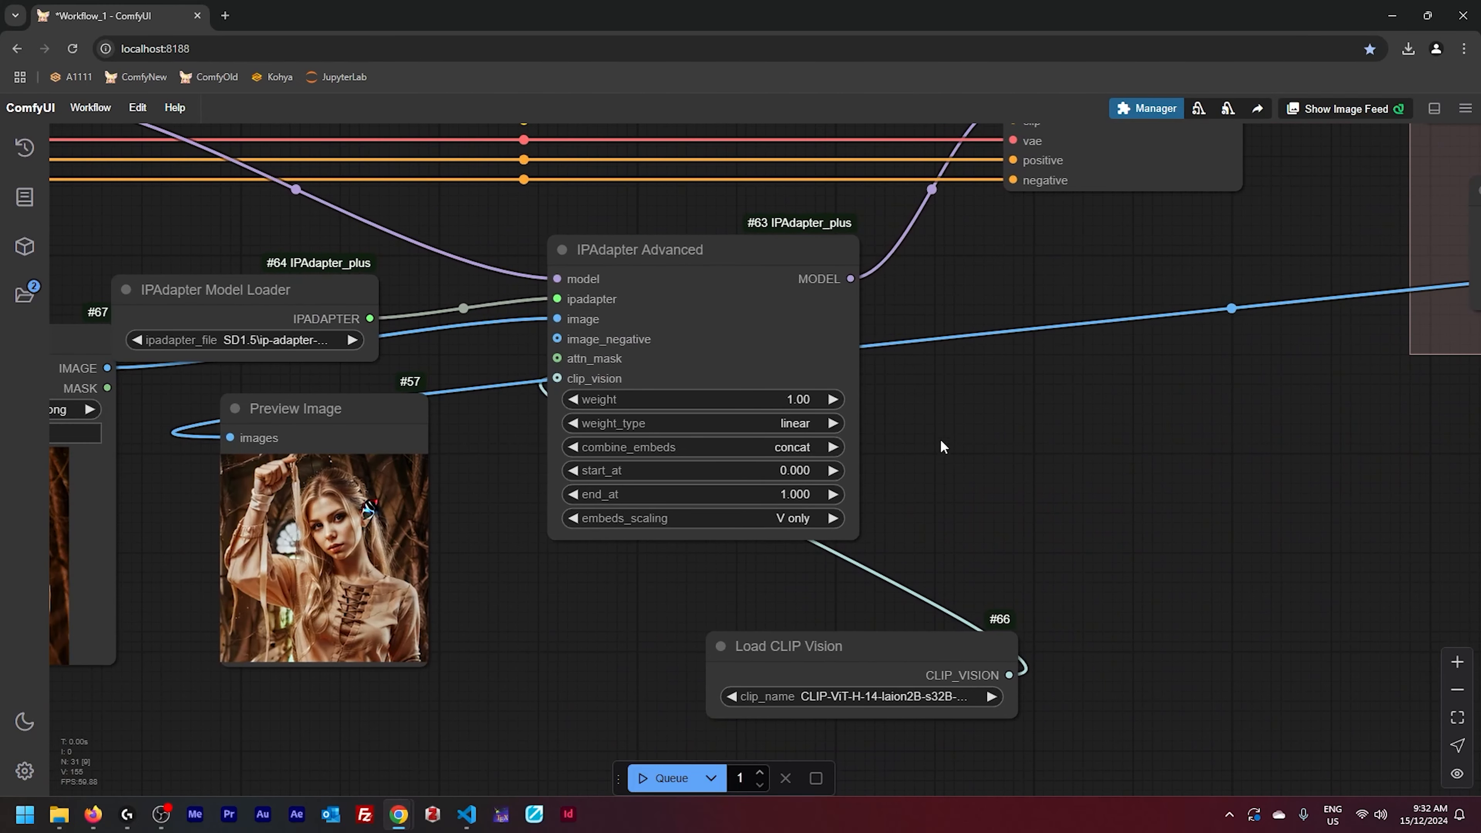
{"action": "scroll", "coordinate": [952, 454], "scroll_direction": "up", "scroll_amount": 2}
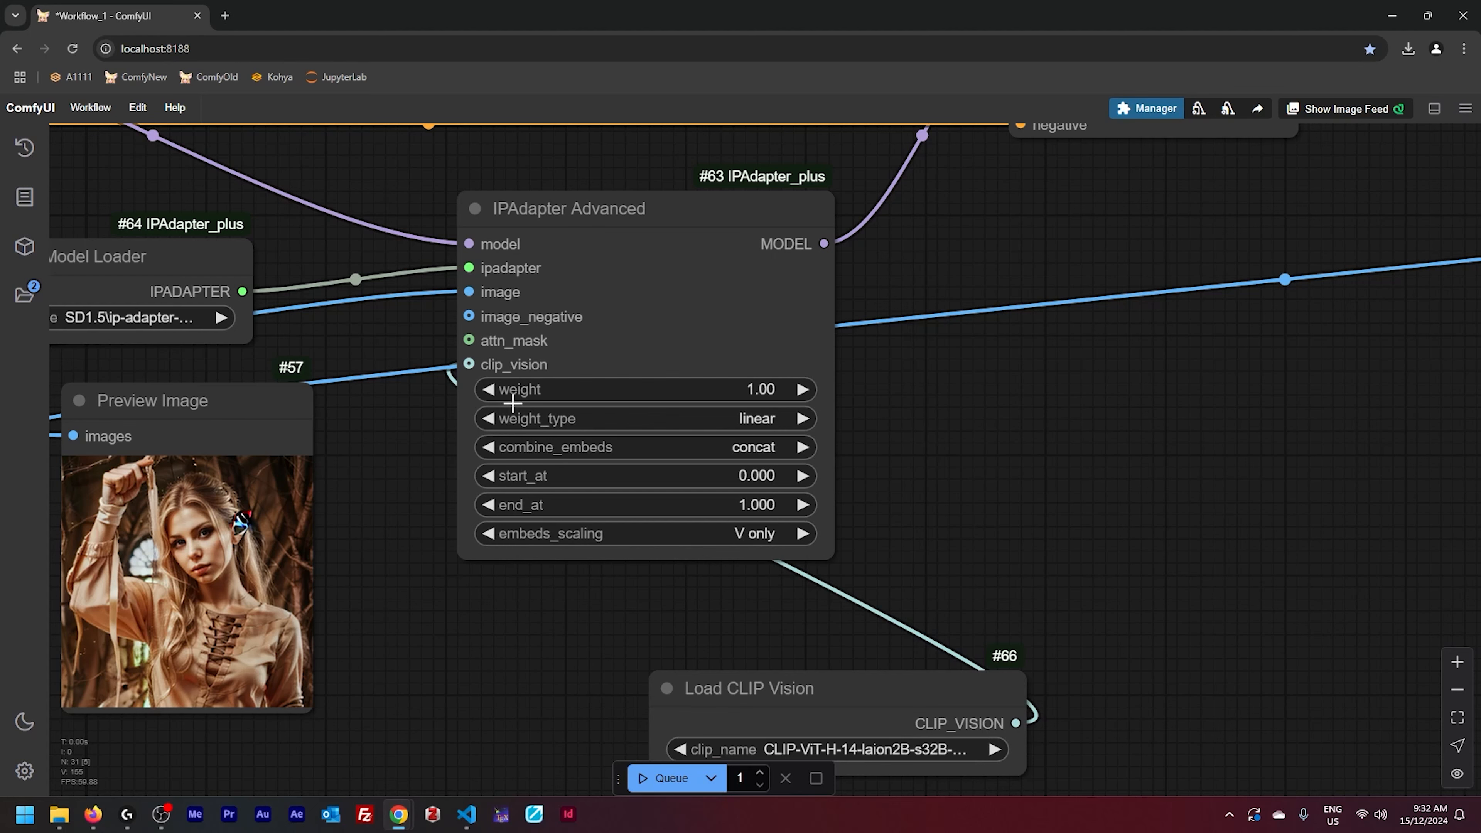
Generate the image with Cowboy Shot Mask.png as the reference and its MASK output connected to attn_mask of IPAdapter Advanced
{"action": "left_click_drag", "start_coordinate": [327, 483], "coordinate": [818, 447]}
{"action": "scroll", "coordinate": [857, 551], "scroll_direction": "up", "scroll_amount": 3}
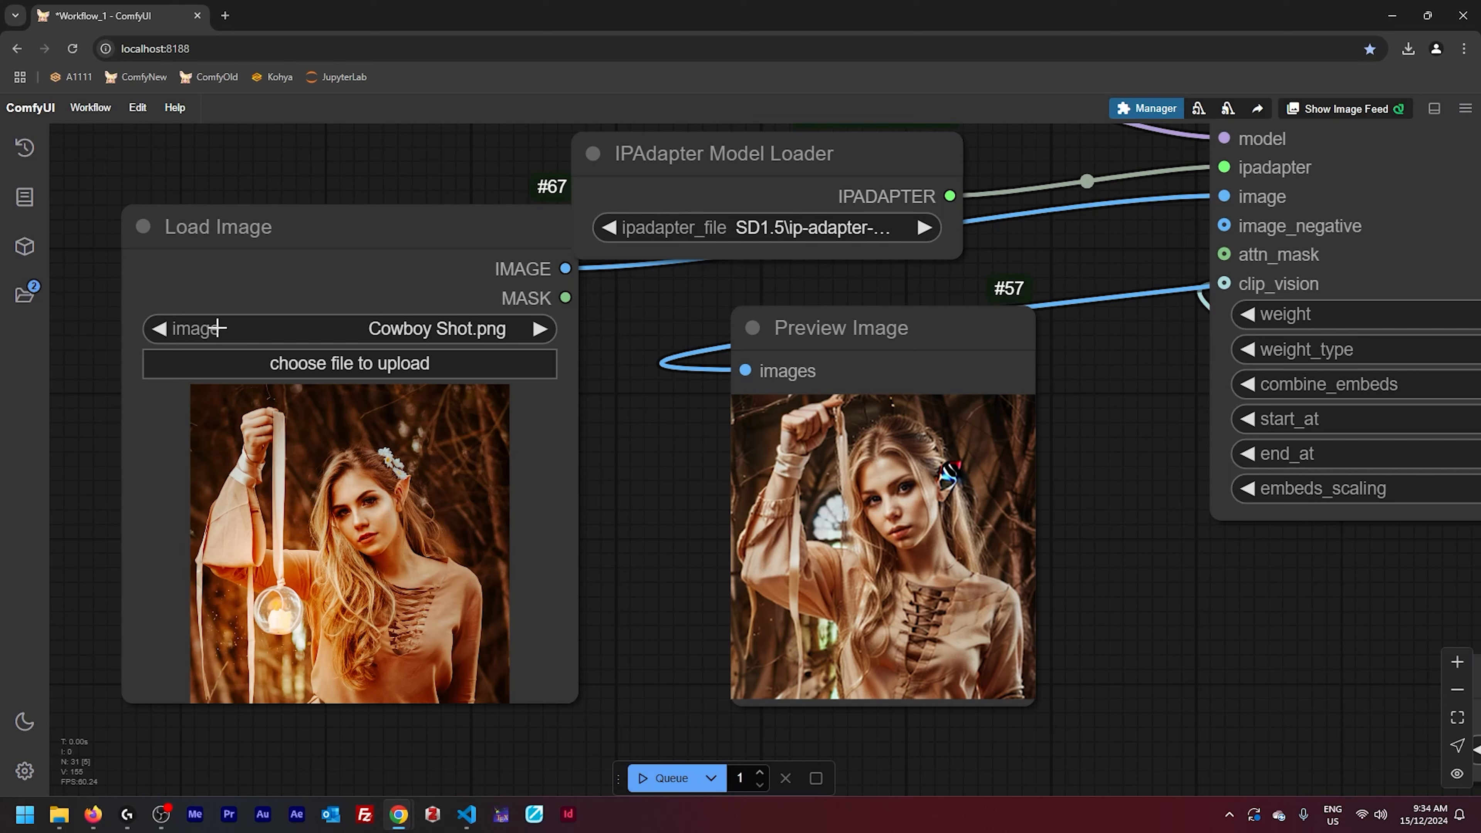
{"action": "left_click", "coordinate": [159, 329]}
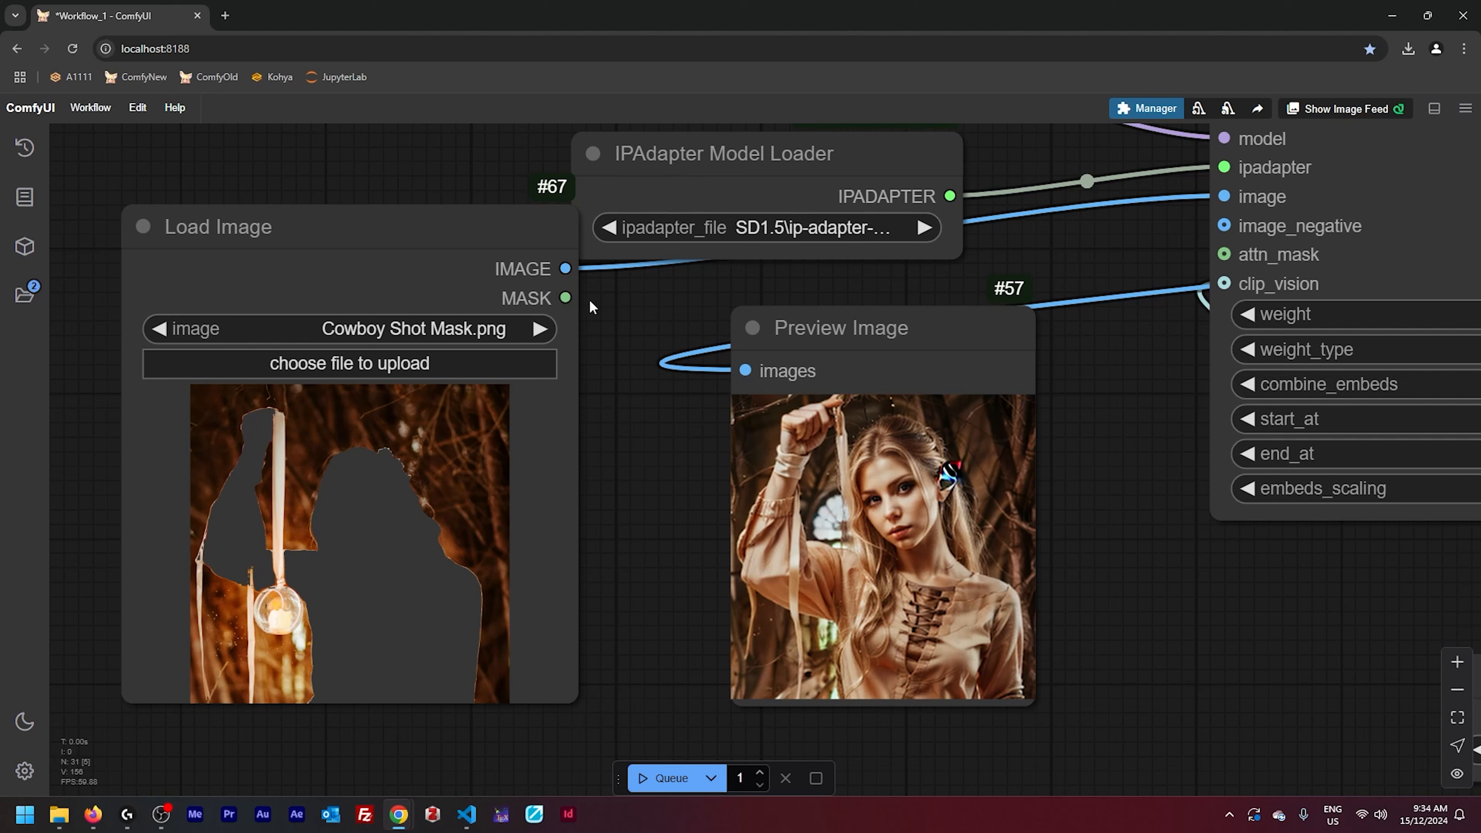
{"action": "left_click_drag", "start_coordinate": [565, 298], "coordinate": [1241, 264]}
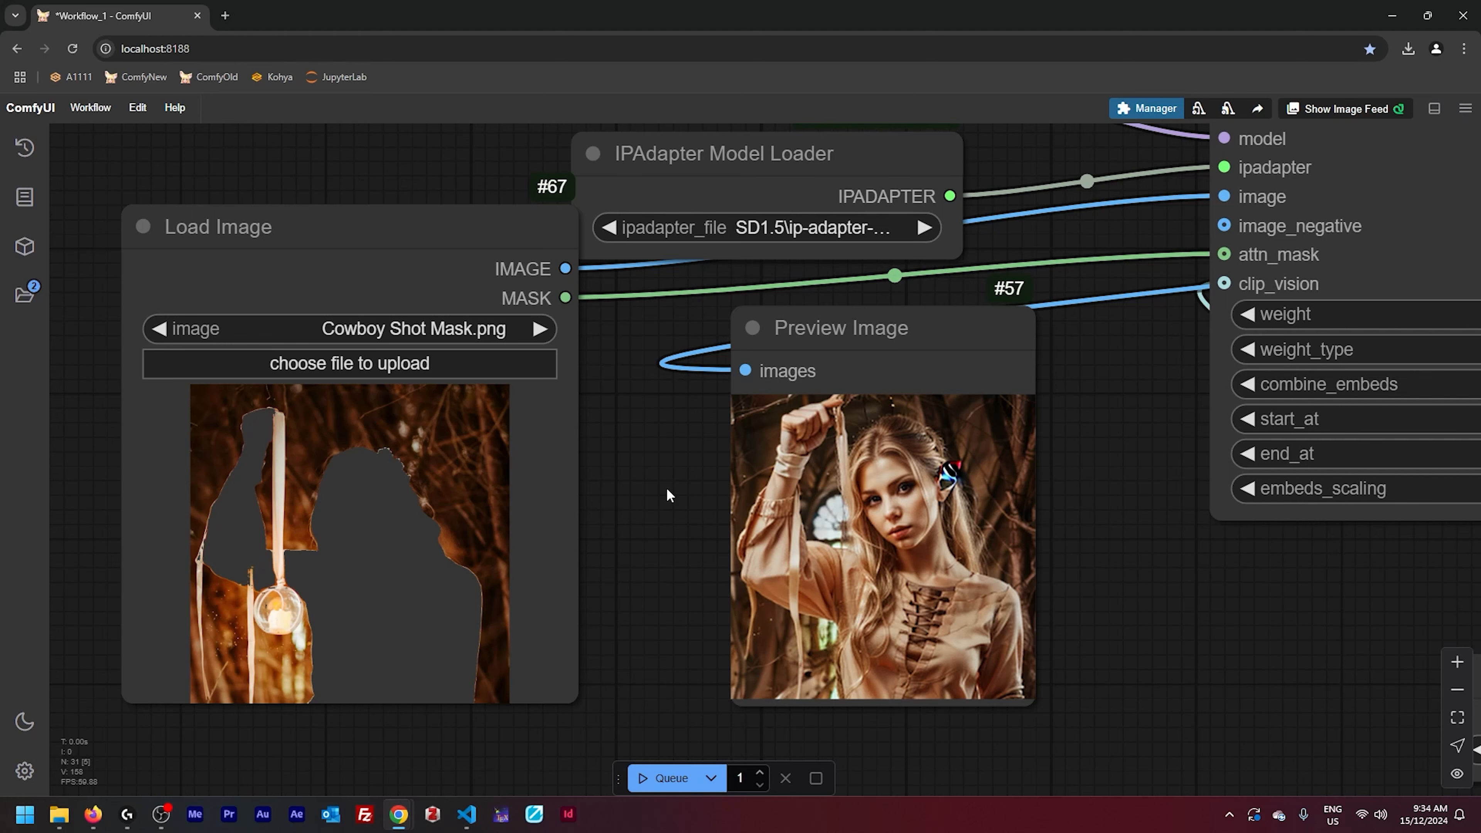
{"action": "key", "text": "ctrl+Return"}
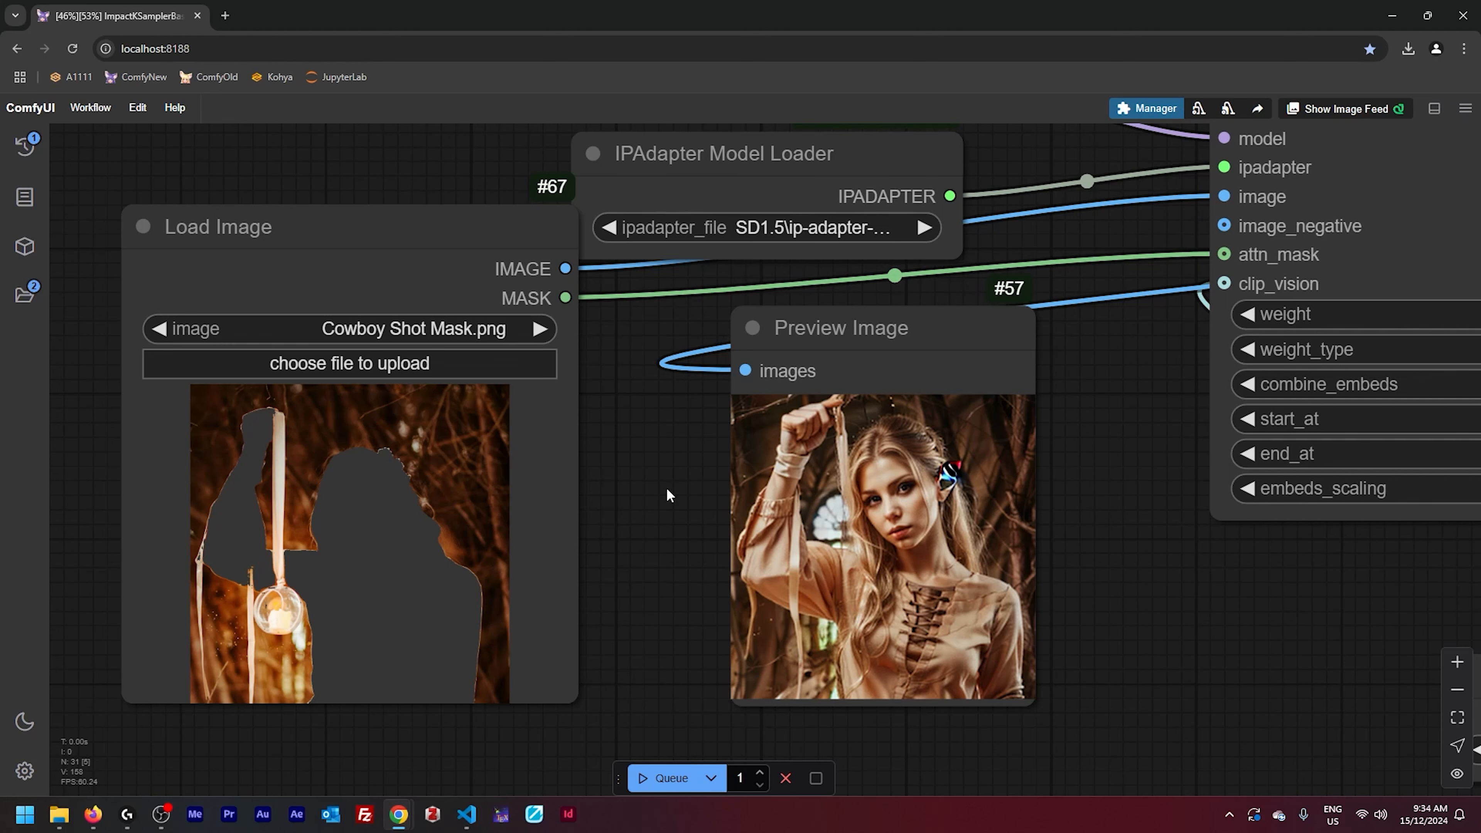
{"action": "scroll", "coordinate": [667, 496], "scroll_direction": "up", "scroll_amount": 1}
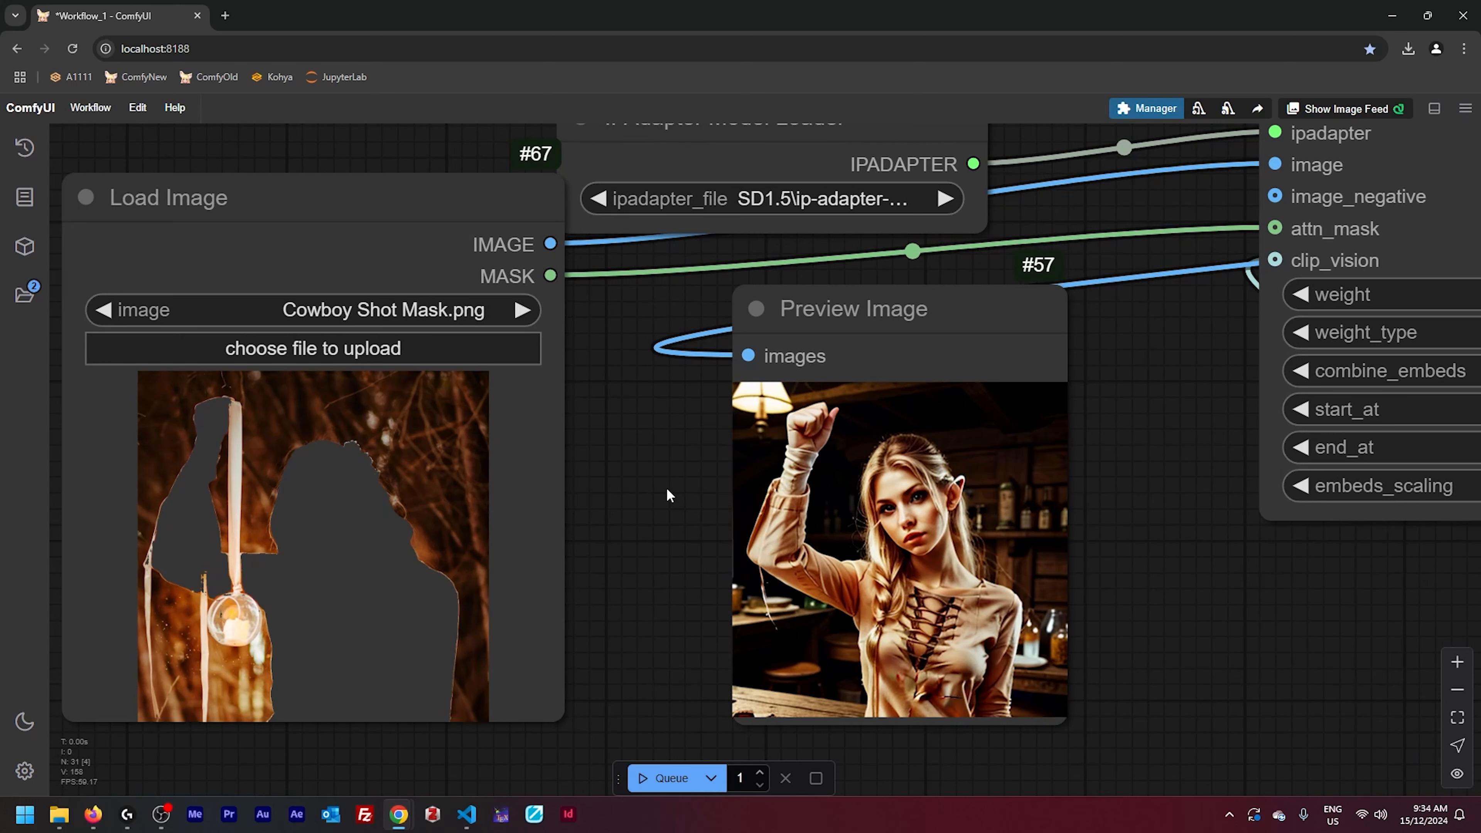
Choose SD1.5\ip-adapter_sd15.safetensors in the IPAdapter Model Loader and generate the masked result again
{"action": "left_click", "coordinate": [821, 199]}
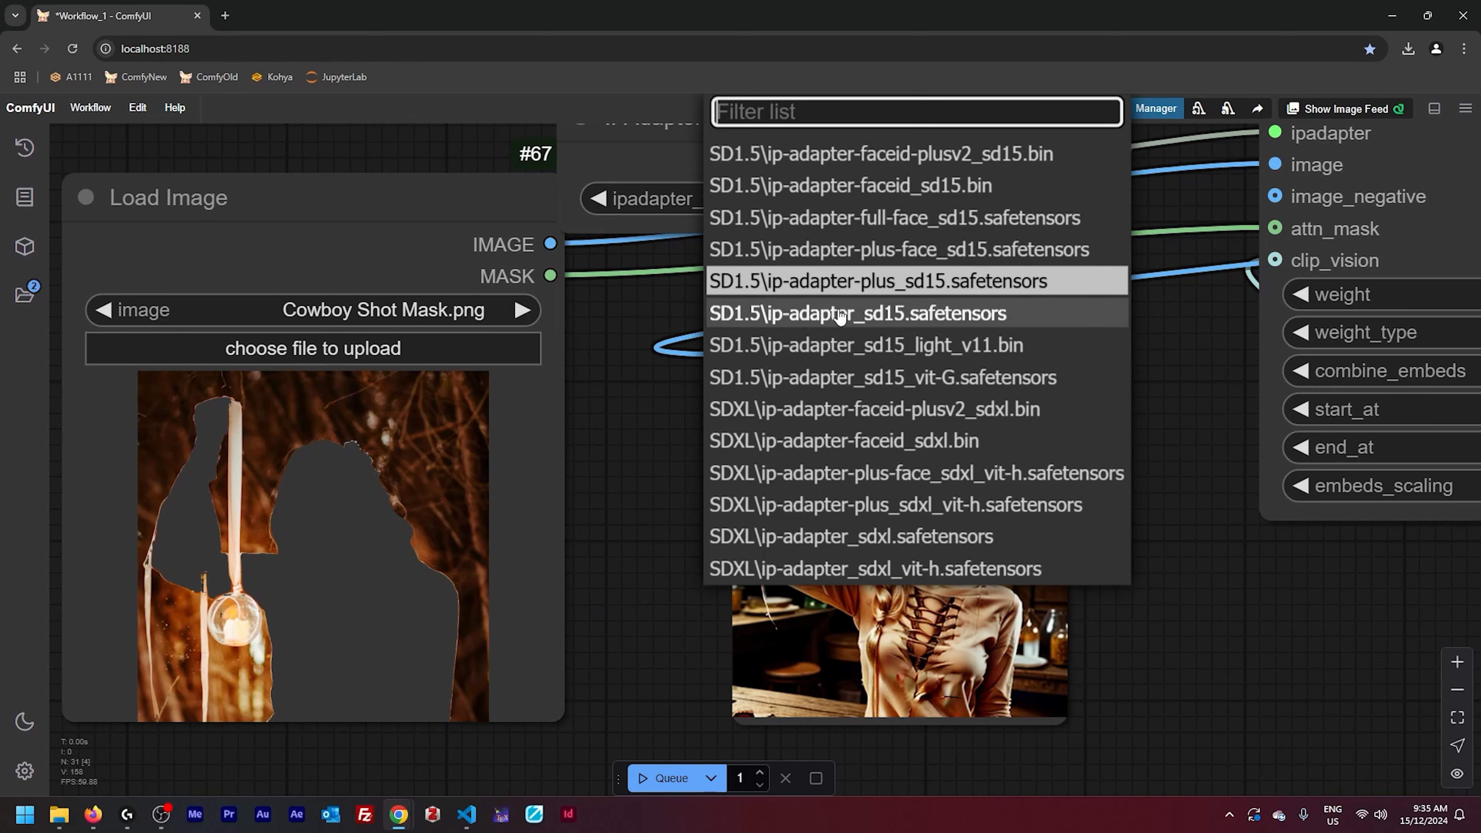
{"action": "left_click", "coordinate": [928, 315]}
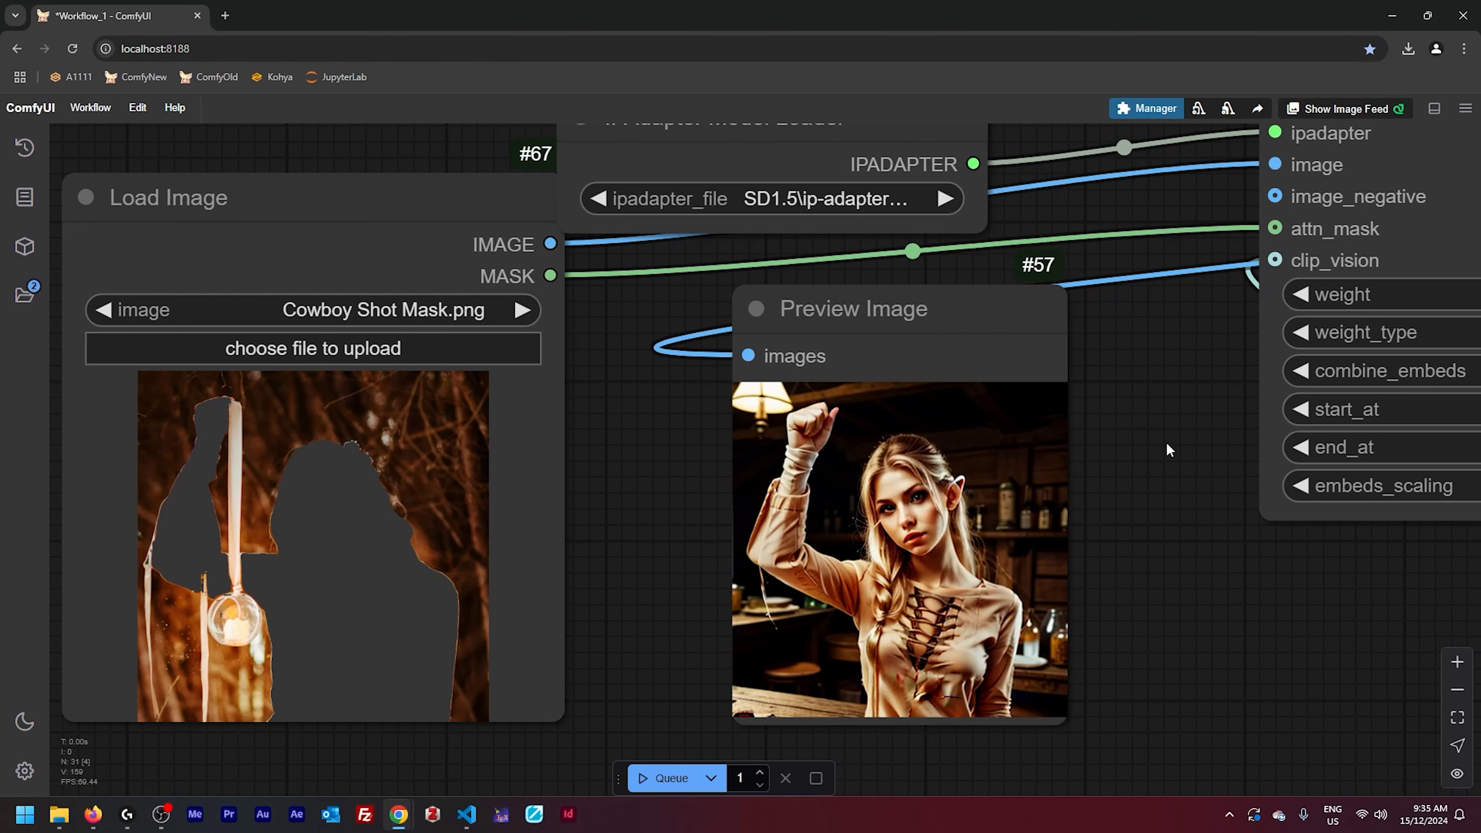
{"action": "key", "text": "ctrl+Return"}
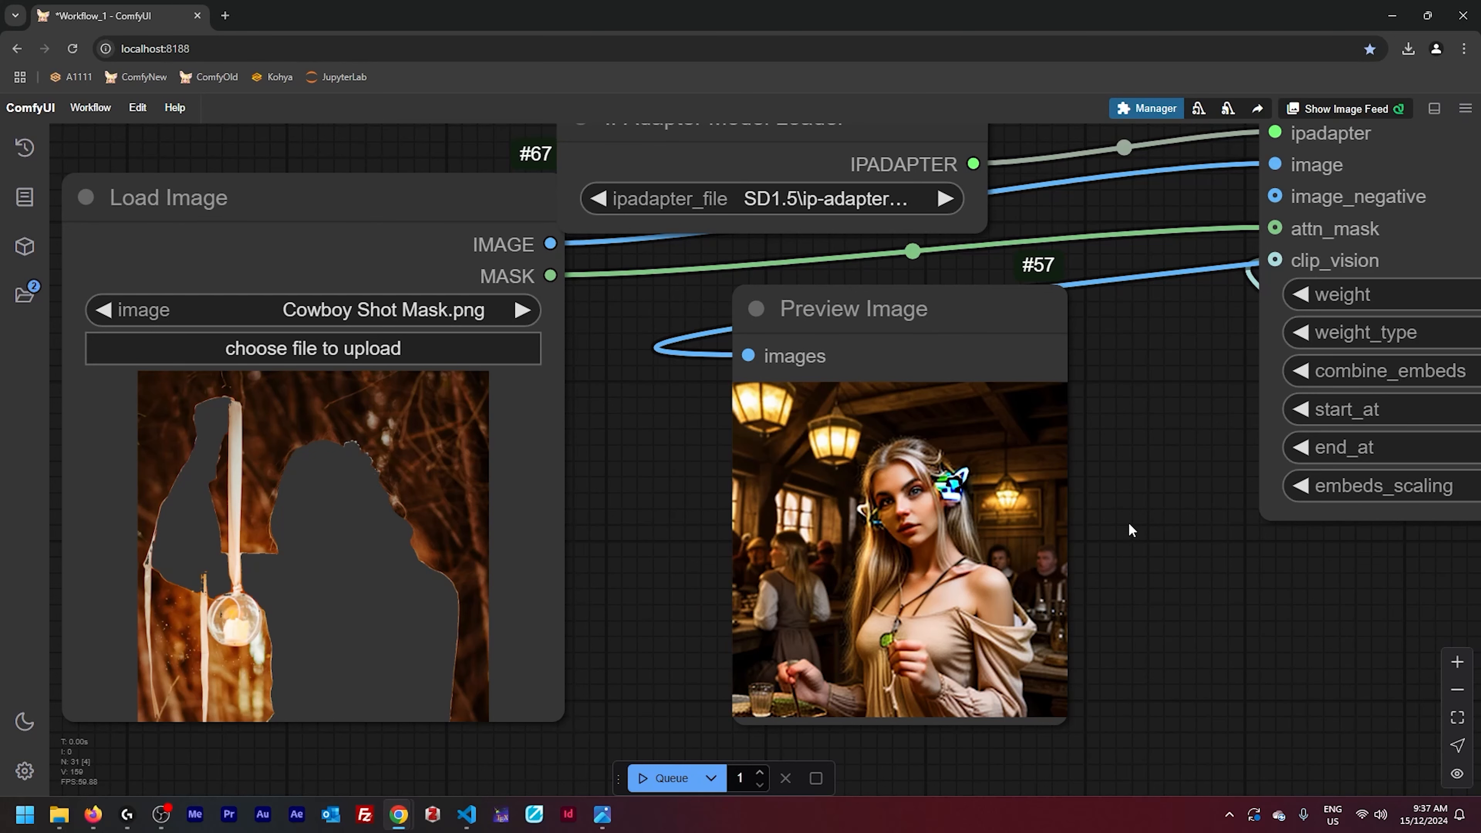
{"action": "left_click_drag", "start_coordinate": [1216, 577], "coordinate": [971, 540]}
{"action": "scroll", "coordinate": [991, 544], "scroll_direction": "down", "scroll_amount": 1}
{"action": "left_click_drag", "start_coordinate": [1067, 555], "coordinate": [805, 556]}
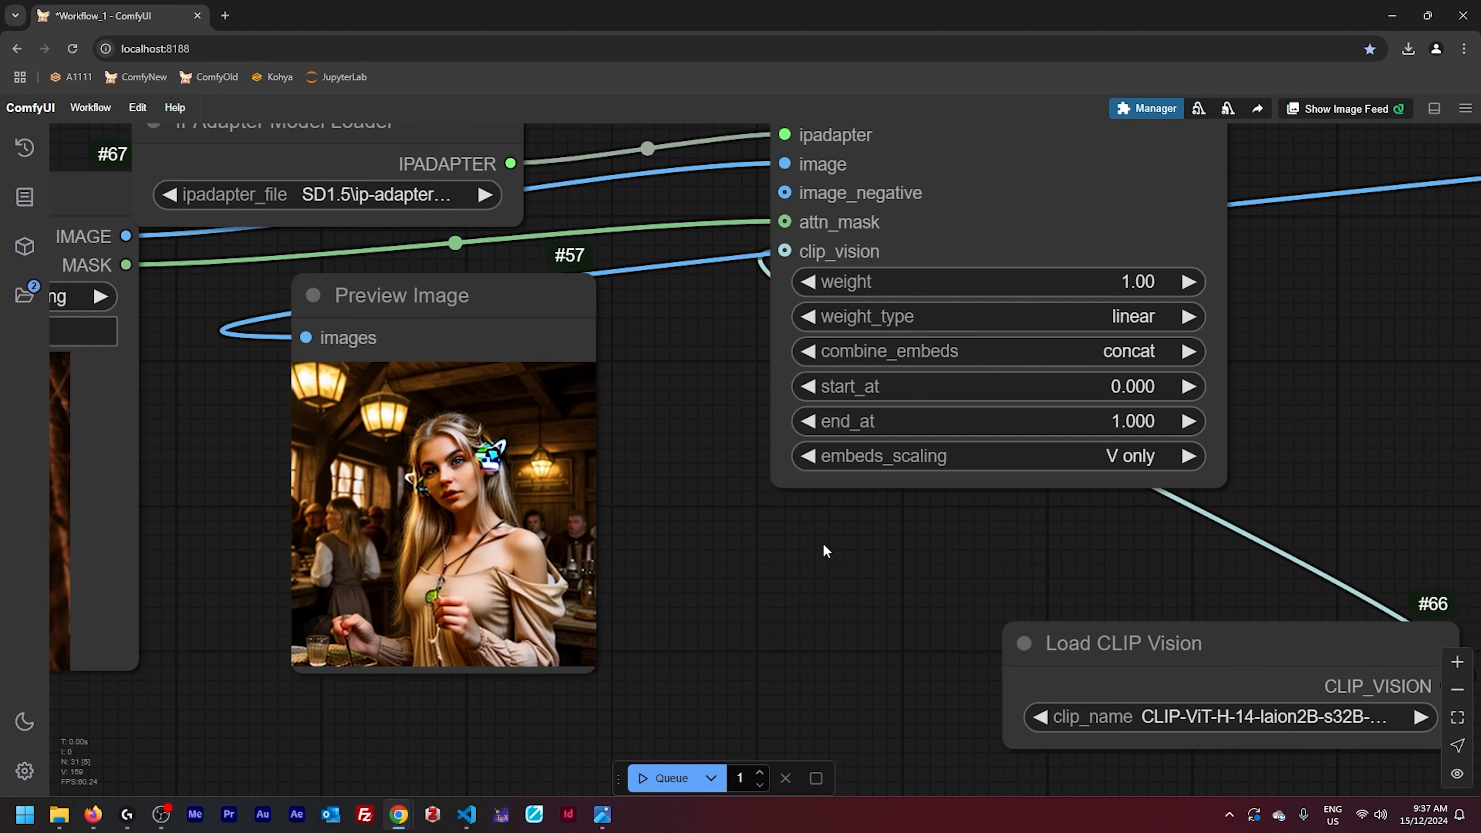
{"action": "scroll", "coordinate": [824, 546], "scroll_direction": "up", "scroll_amount": 2}
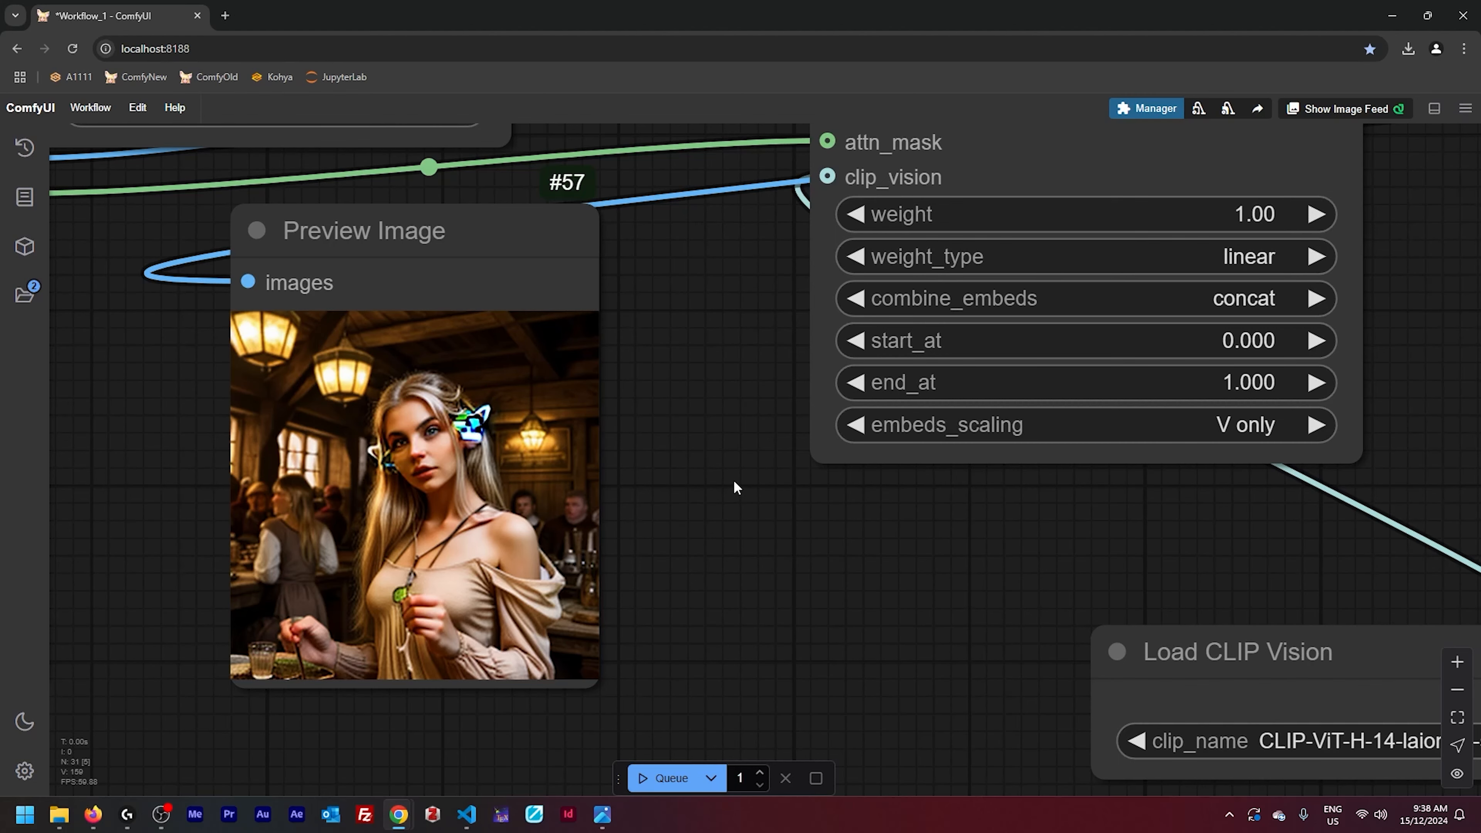
Move the Preview Image node out of the IPAdapter nodes to just below the VAE Decode node of the Sampling group
{"action": "scroll", "coordinate": [717, 495], "scroll_direction": "down", "scroll_amount": 7}
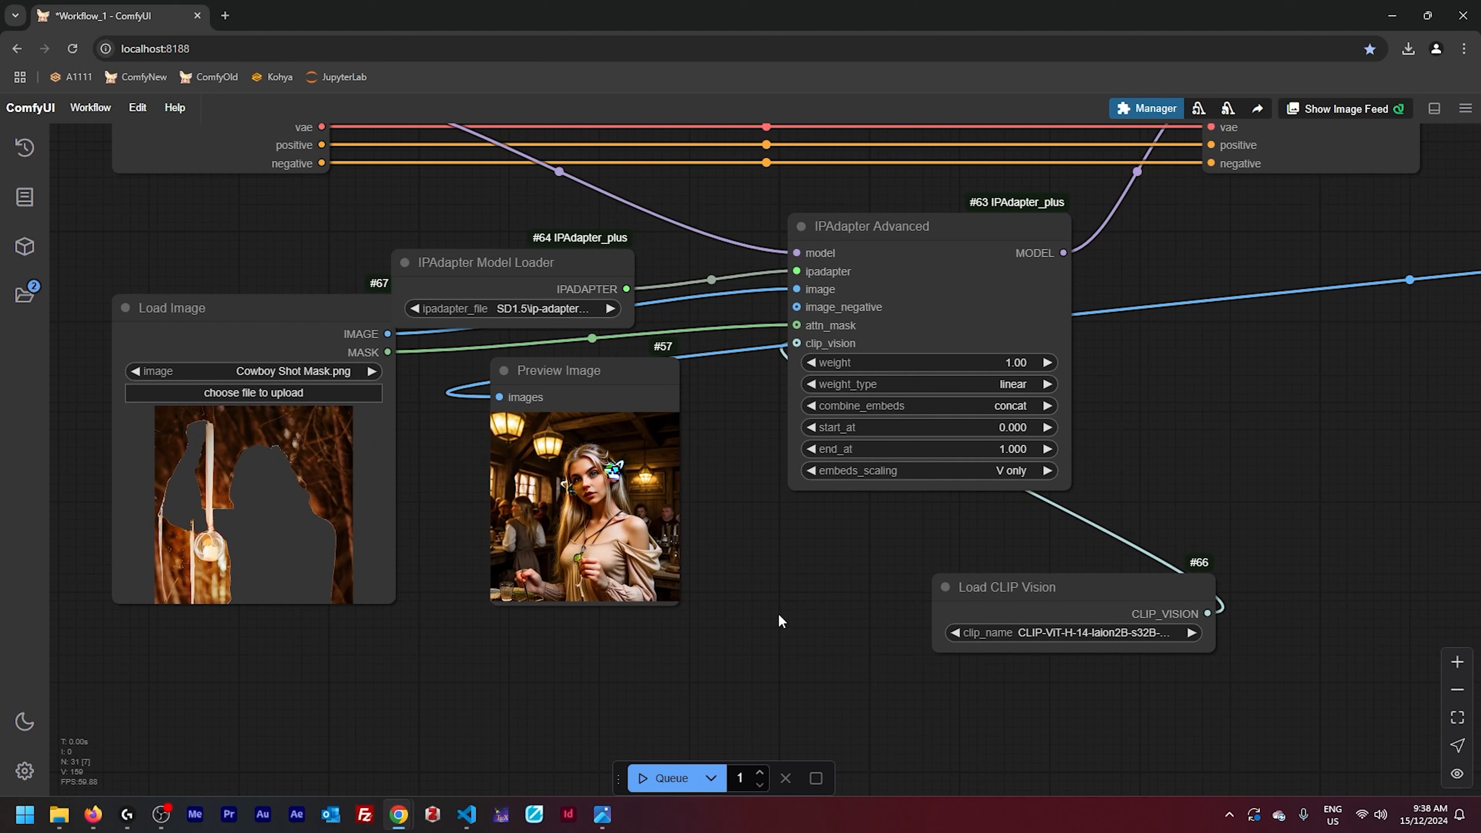
{"action": "scroll", "coordinate": [810, 563], "scroll_direction": "down", "scroll_amount": 8}
{"action": "left_click_drag", "start_coordinate": [1250, 546], "coordinate": [1039, 511]}
{"action": "left_click_drag", "start_coordinate": [530, 523], "coordinate": [1339, 545]}
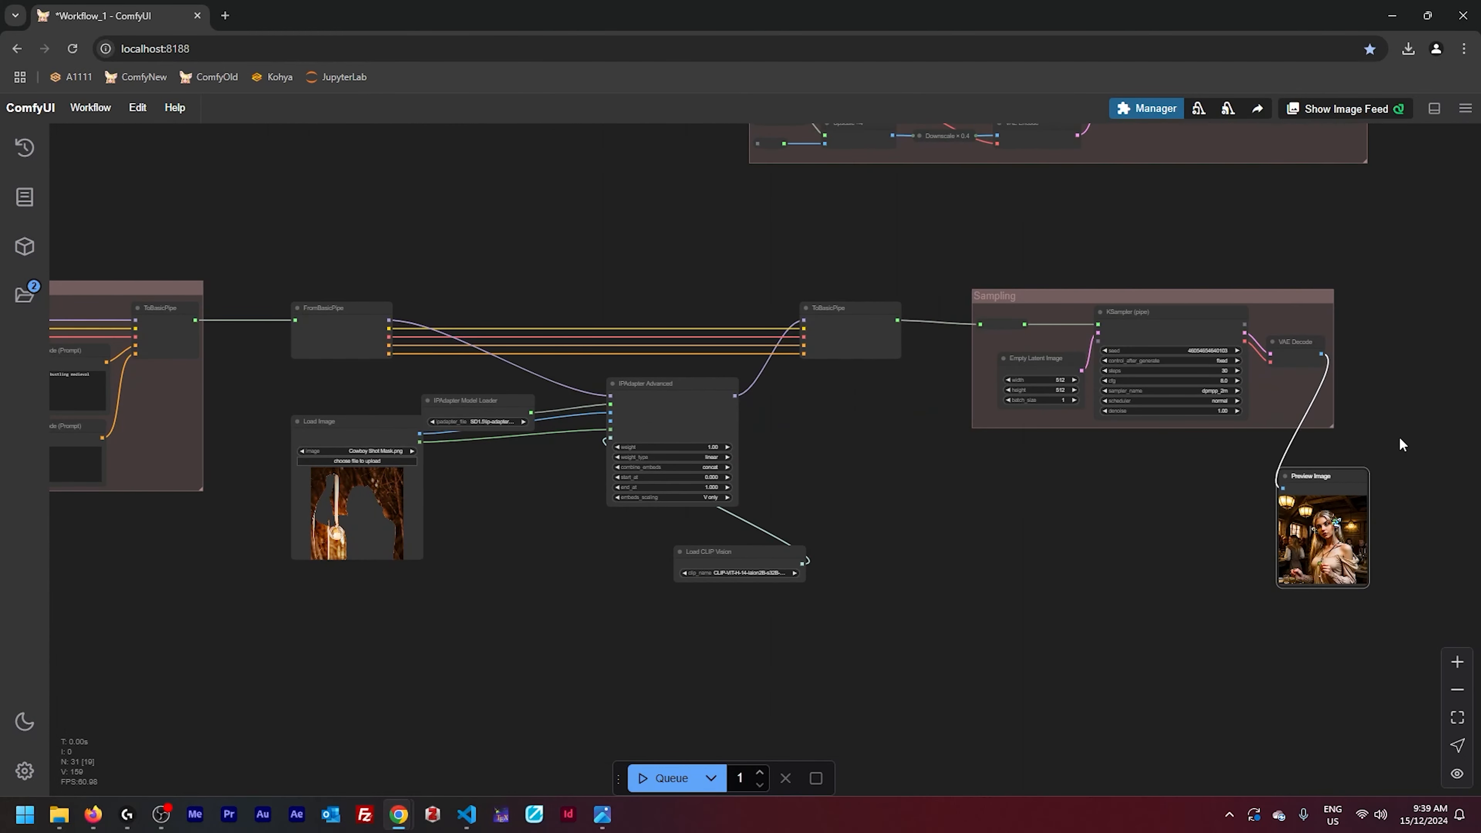
{"action": "left_click_drag", "start_coordinate": [1401, 441], "coordinate": [794, 511]}
{"action": "scroll", "coordinate": [794, 429], "scroll_direction": "up", "scroll_amount": 4}
{"action": "left_click_drag", "start_coordinate": [863, 465], "coordinate": [812, 451]}
{"action": "left_click_drag", "start_coordinate": [647, 584], "coordinate": [719, 558]}
{"action": "left_click_drag", "start_coordinate": [954, 459], "coordinate": [967, 460]}
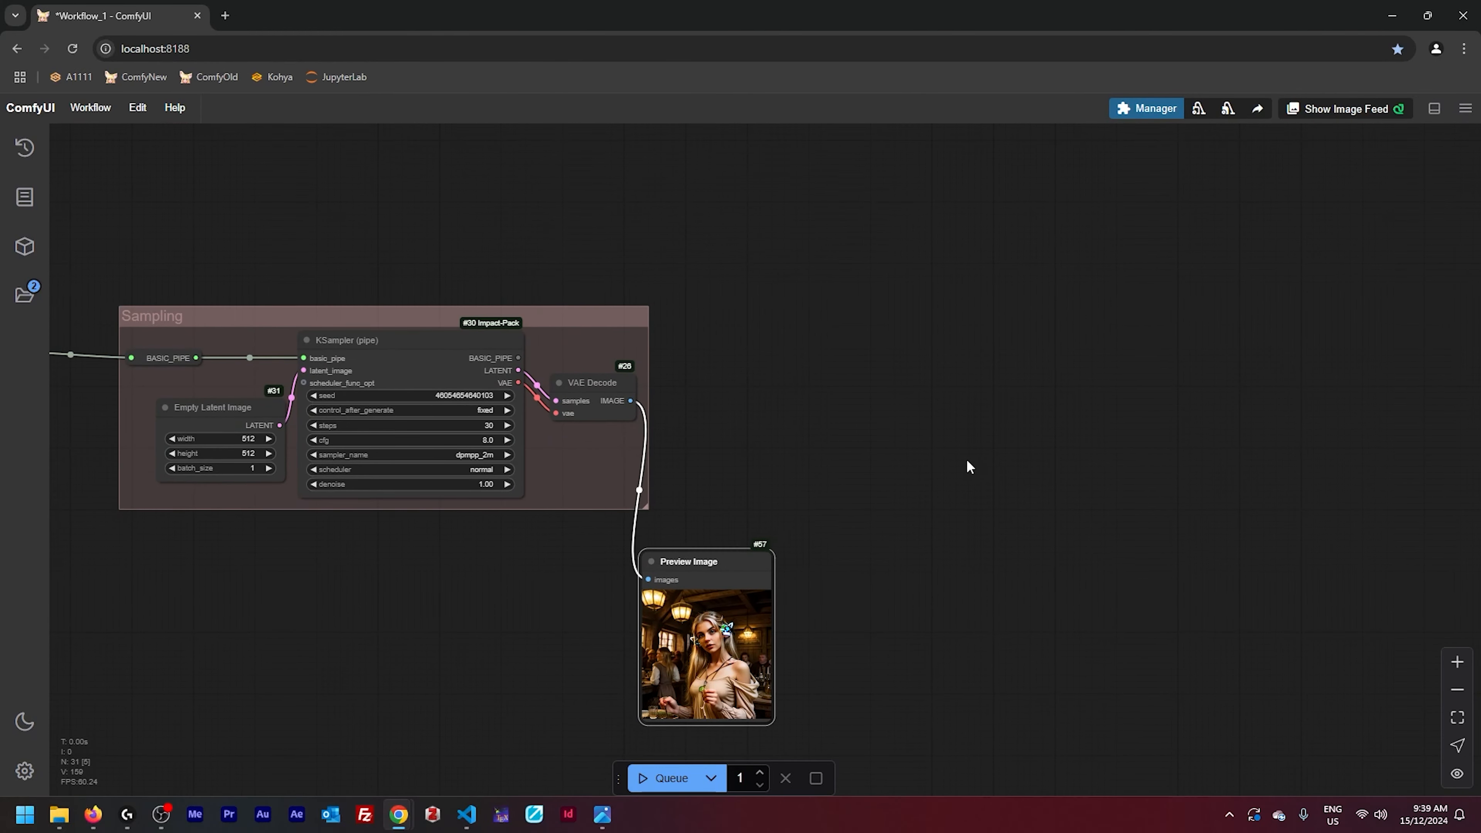
Move the Model Upscale ×1.6 via NMKD group beside the Sampling group, following its VAE Decode node
{"action": "left_click_drag", "start_coordinate": [776, 216], "coordinate": [889, 515]}
{"action": "scroll", "coordinate": [889, 515], "scroll_direction": "down", "scroll_amount": 4}
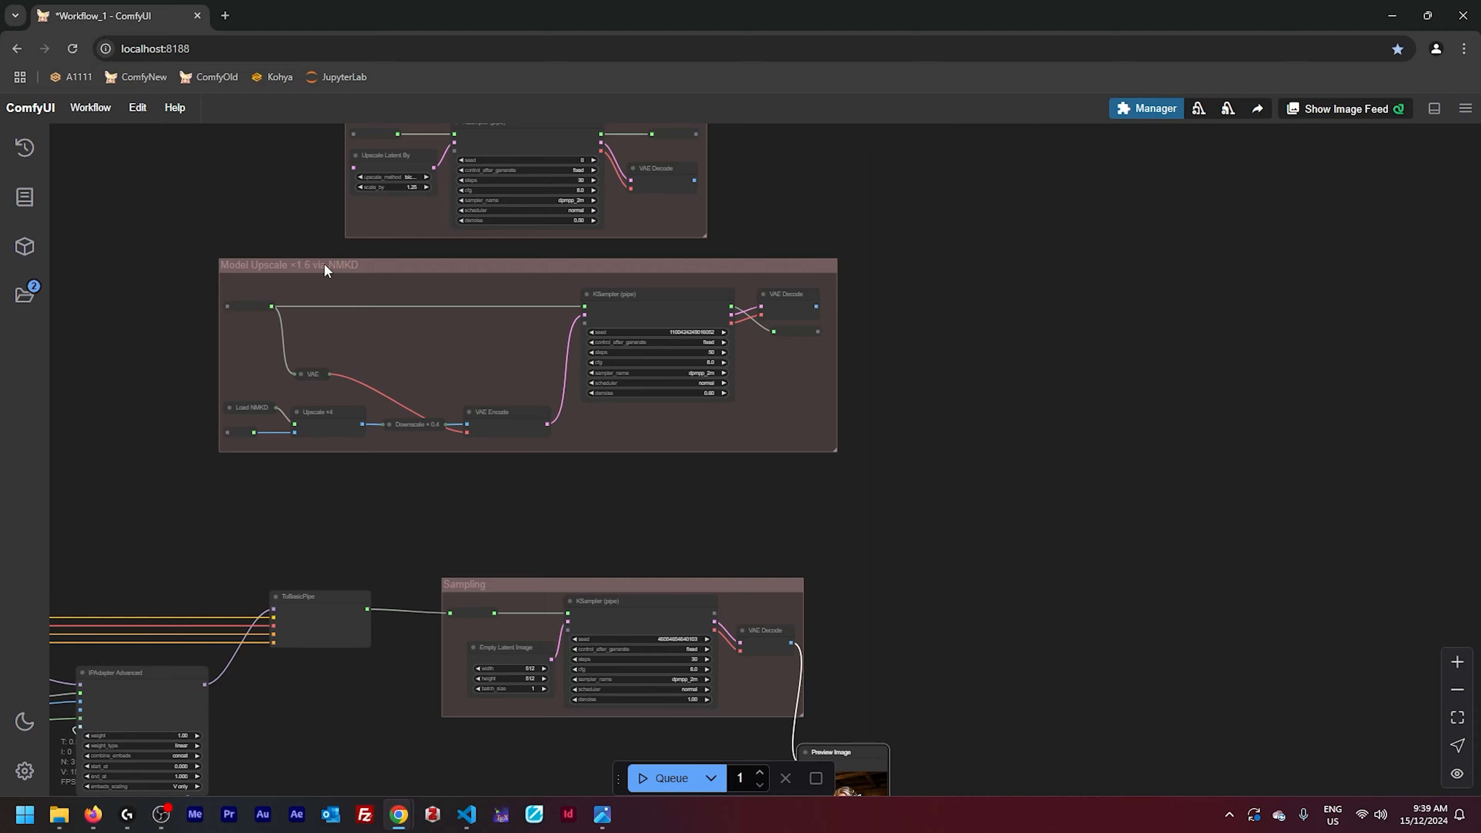
{"action": "left_click_drag", "start_coordinate": [353, 271], "coordinate": [1038, 471]}
{"action": "left_click_drag", "start_coordinate": [1120, 387], "coordinate": [837, 302]}
{"action": "scroll", "coordinate": [837, 303], "scroll_direction": "up", "scroll_amount": 8}
{"action": "left_click_drag", "start_coordinate": [801, 362], "coordinate": [749, 149]}
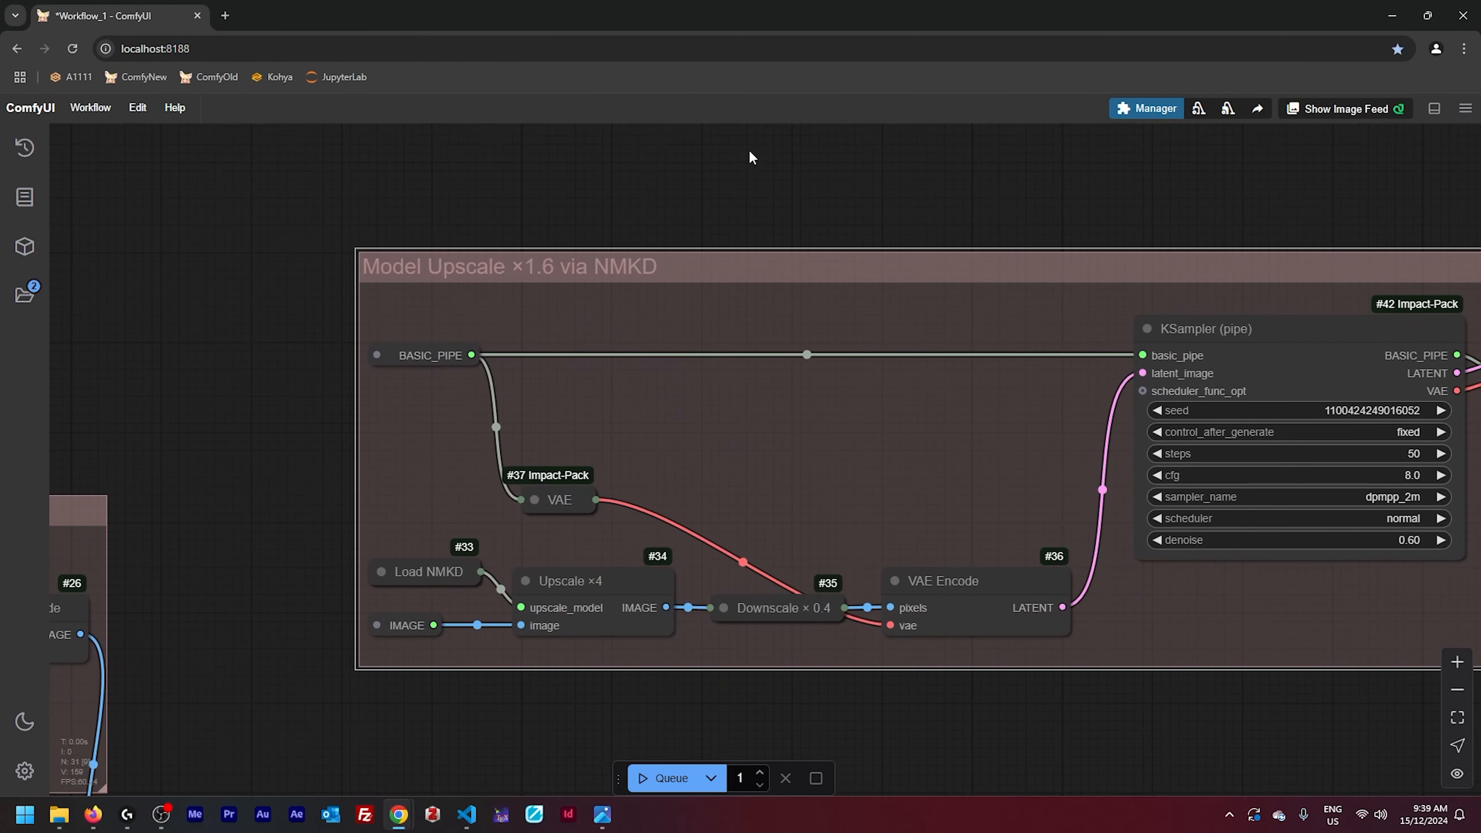
Connect the IMAGE output of the Sampling group's VAE Decode to the IMAGE input of the Model Upscale group
{"action": "left_click_drag", "start_coordinate": [319, 481], "coordinate": [671, 319]}
{"action": "left_click_drag", "start_coordinate": [432, 469], "coordinate": [729, 460]}
{"action": "left_click_drag", "start_coordinate": [635, 335], "coordinate": [907, 388]}
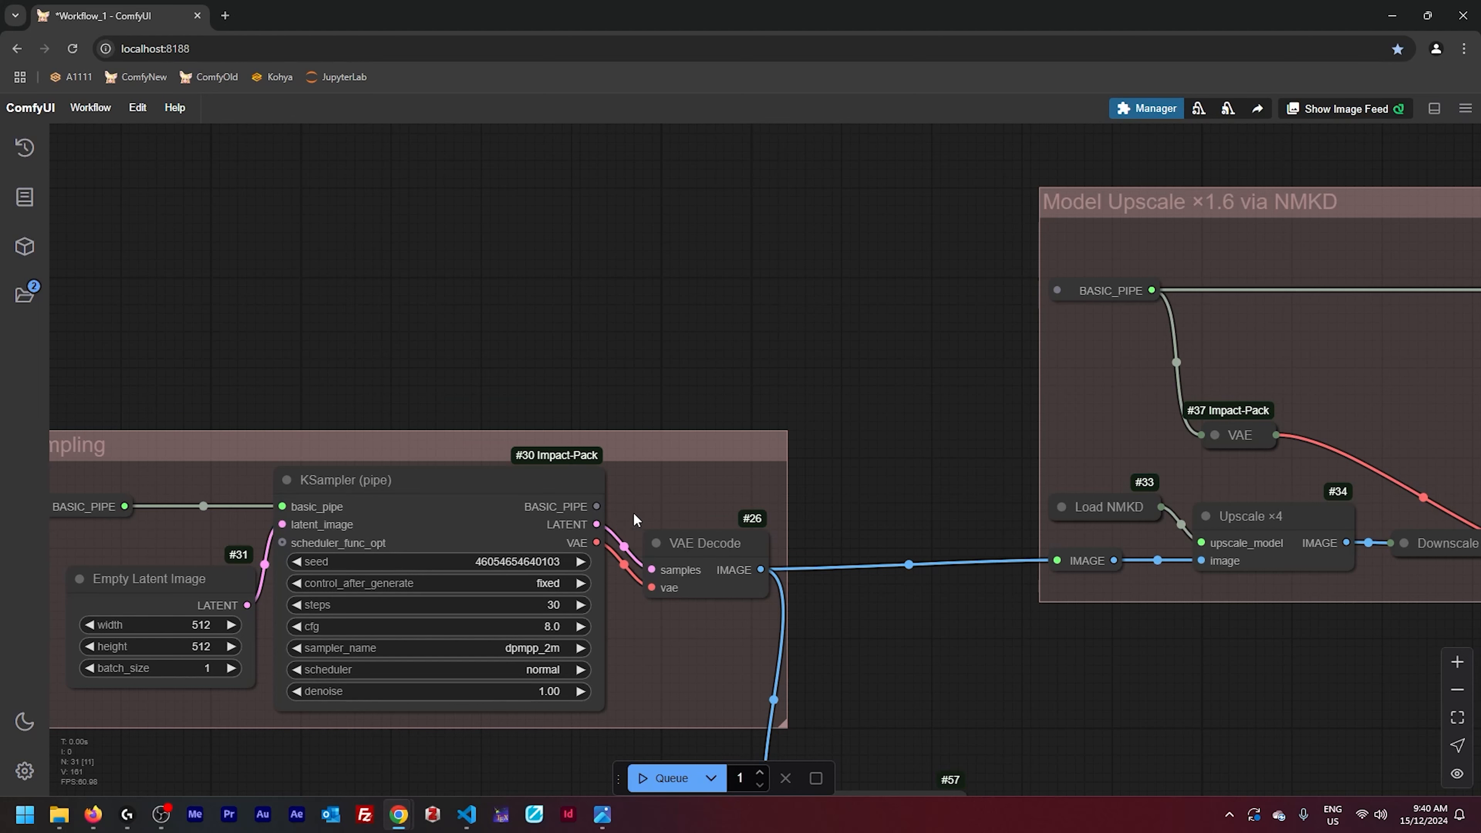
{"action": "left_click_drag", "start_coordinate": [852, 489], "coordinate": [839, 464]}
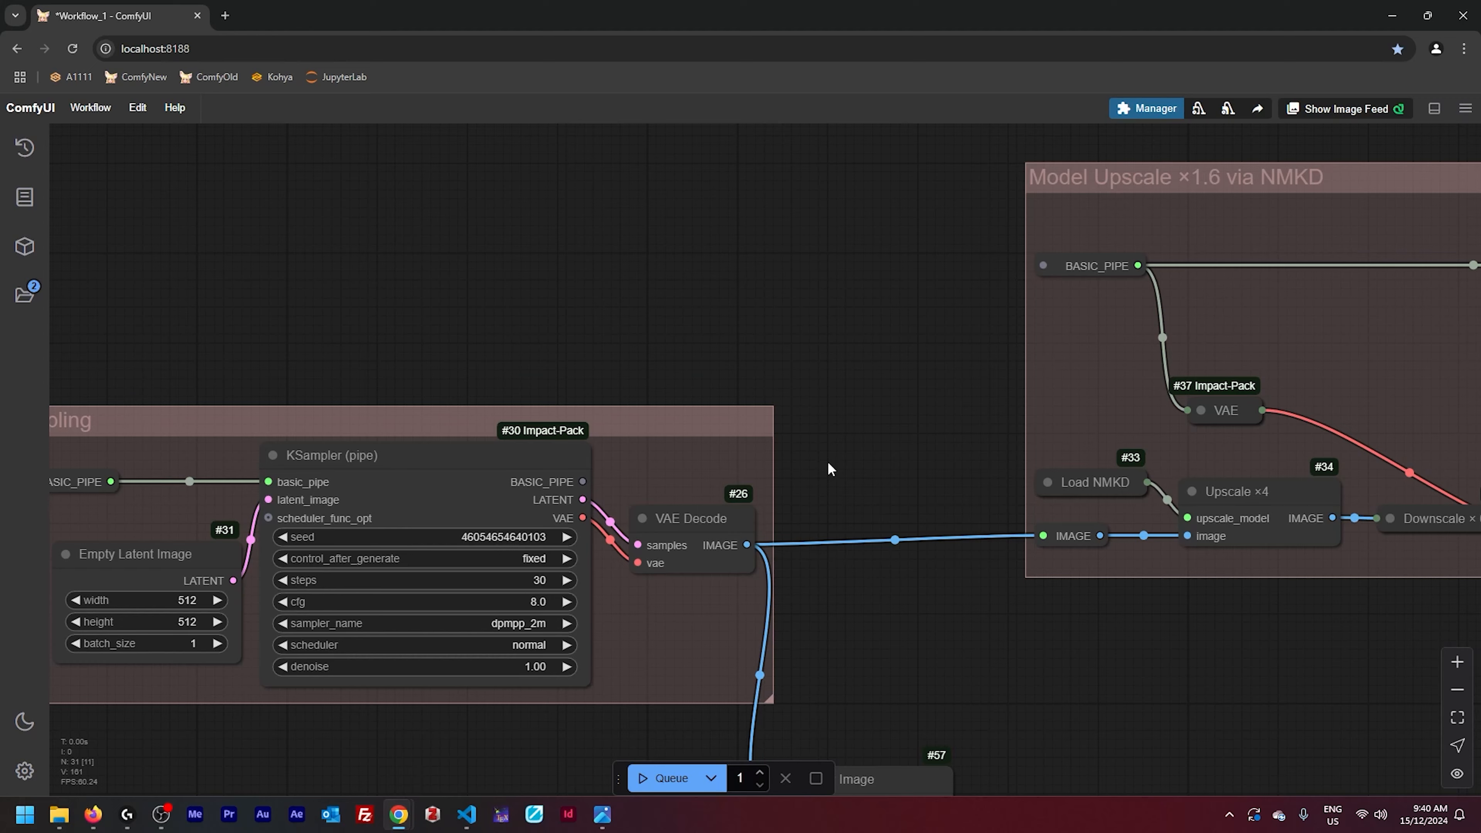
Add a BASIC_PIPE reroute above the workflow, fed from the basic_pipe output of the Inputs group's ToBasicPipe
{"action": "scroll", "coordinate": [851, 477], "scroll_direction": "down", "scroll_amount": 7}
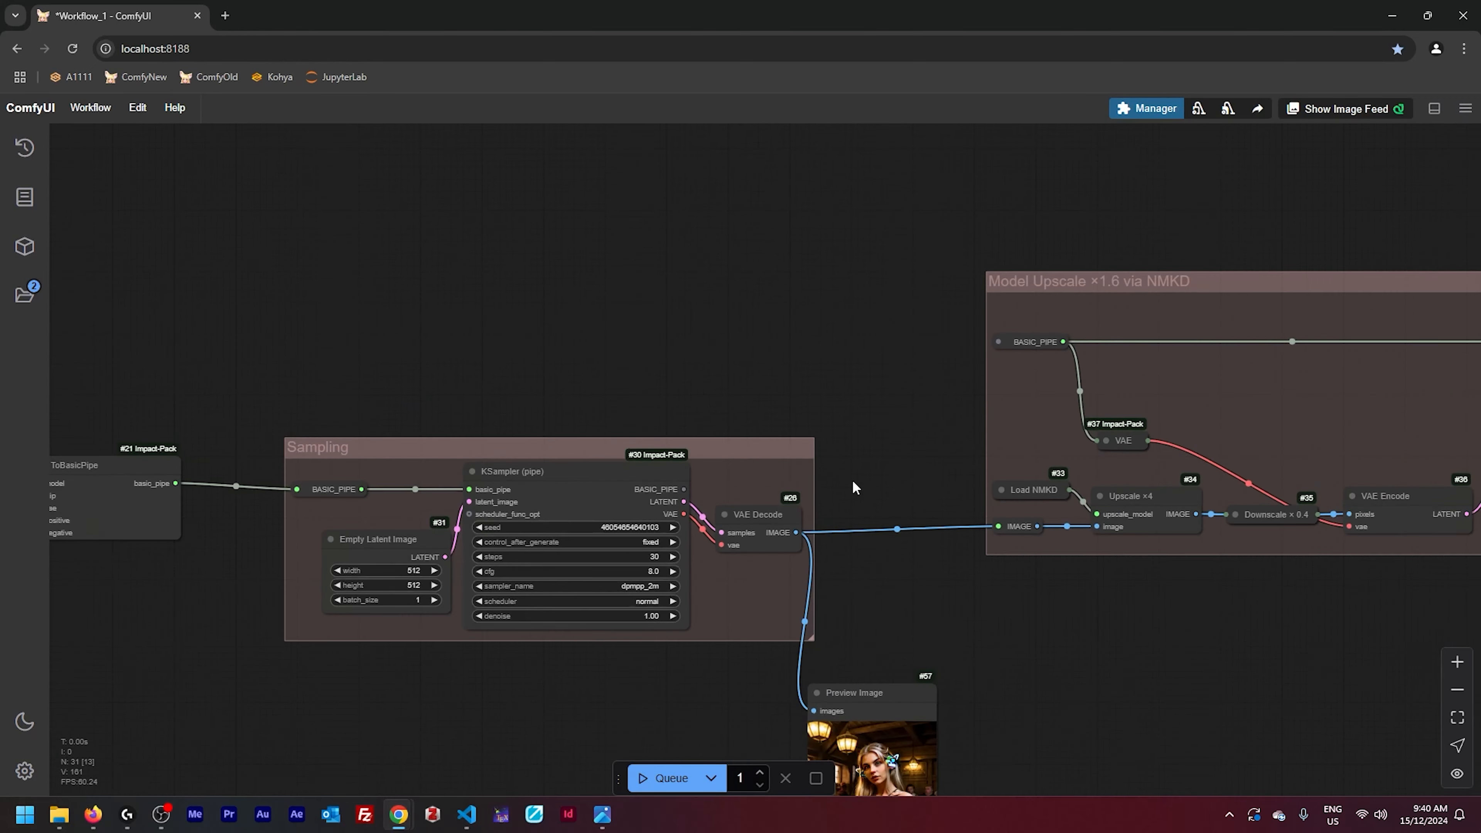
{"action": "mouse_move", "coordinate": [667, 380]}
{"action": "left_mouse_down"}
{"action": "mouse_move", "coordinate": [958, 330]}
{"action": "mouse_move", "coordinate": [1097, 335]}
{"action": "left_mouse_up"}
{"action": "left_click_drag", "start_coordinate": [364, 310], "coordinate": [991, 305]}
{"action": "scroll", "coordinate": [688, 373], "scroll_direction": "up", "scroll_amount": 3}
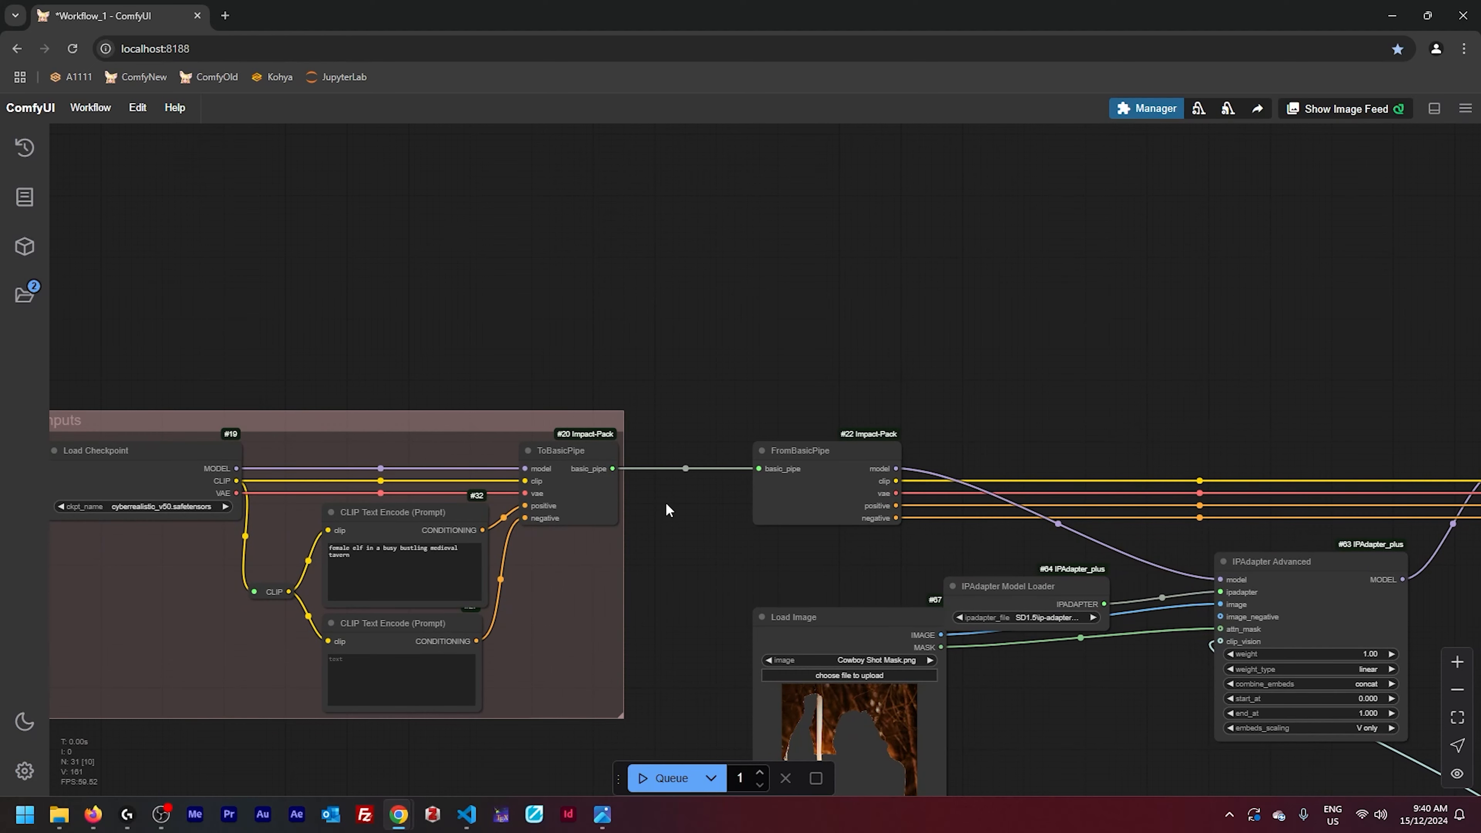
{"action": "left_click_drag", "start_coordinate": [612, 469], "coordinate": [724, 305]}
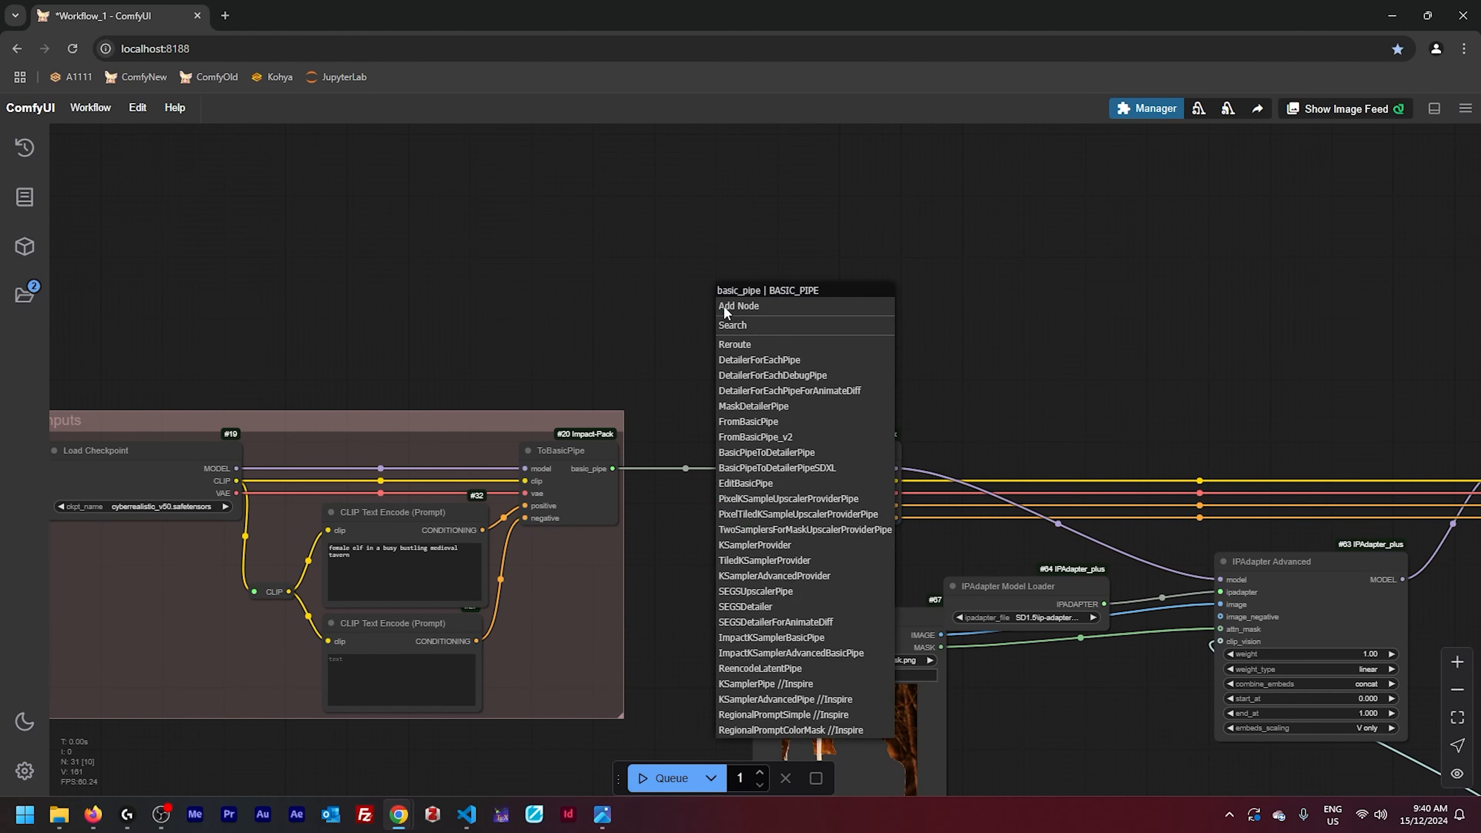
{"action": "left_click", "coordinate": [734, 344]}
Chain a second BASIC_PIPE reroute from the first and place it above the end of the Sampling group
{"action": "left_click_drag", "start_coordinate": [926, 380], "coordinate": [560, 377]}
{"action": "left_click_drag", "start_coordinate": [430, 310], "coordinate": [1243, 315]}
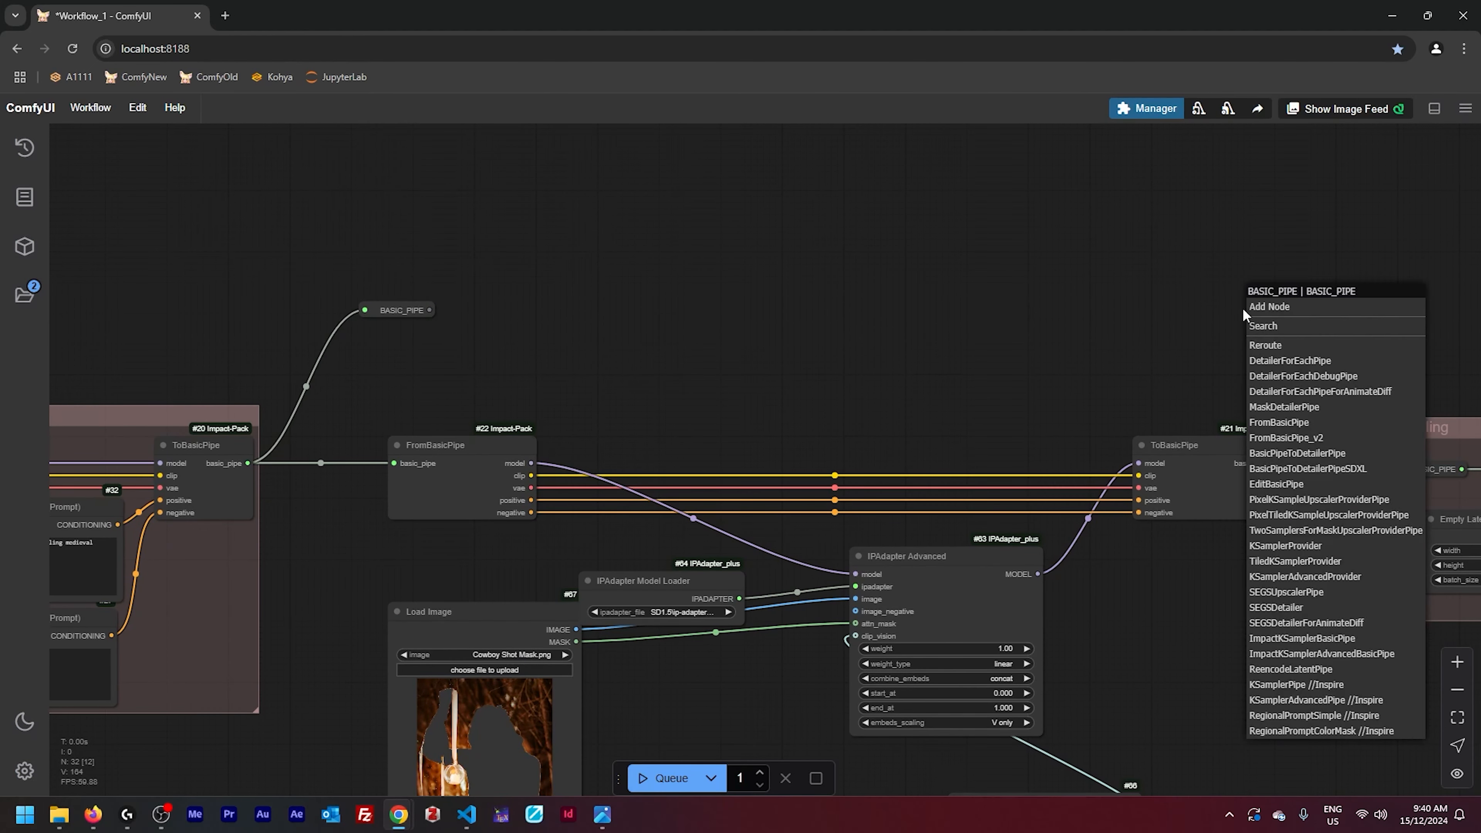
{"action": "left_click", "coordinate": [1263, 345]}
{"action": "left_click_drag", "start_coordinate": [1254, 373], "coordinate": [1372, 360]}
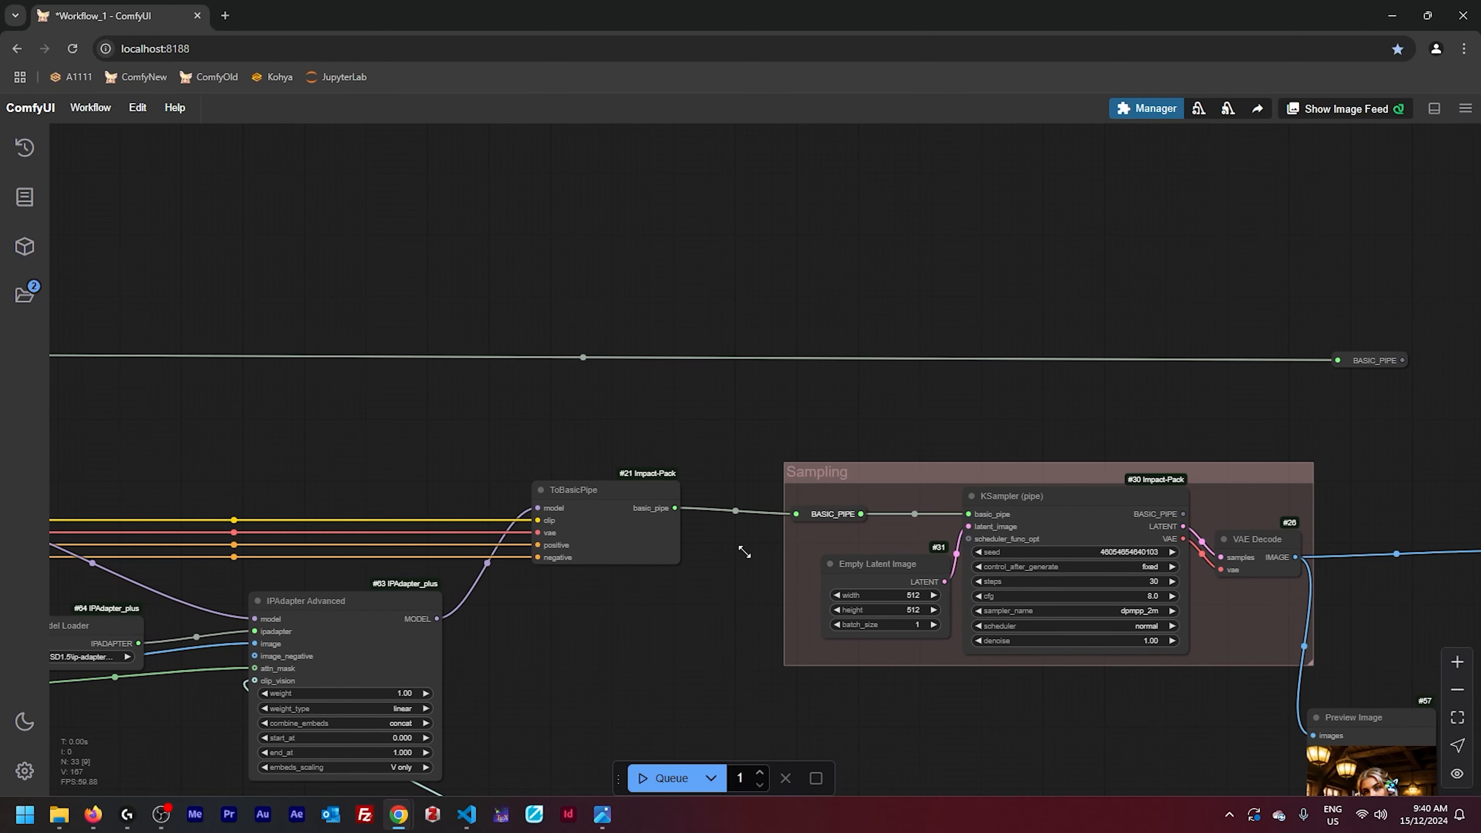
Copy the masked IPAdapter nodes from FromBasicPipe through ToBasicPipe and paste them above the Model Upscale group
{"action": "left_click_drag", "start_coordinate": [744, 556], "coordinate": [1087, 319]}
{"action": "left_click_drag", "start_coordinate": [315, 483], "coordinate": [979, 700]}
{"action": "left_click", "coordinate": [1101, 562]}
{"action": "left_click_drag", "start_coordinate": [1101, 556], "coordinate": [141, 781]}
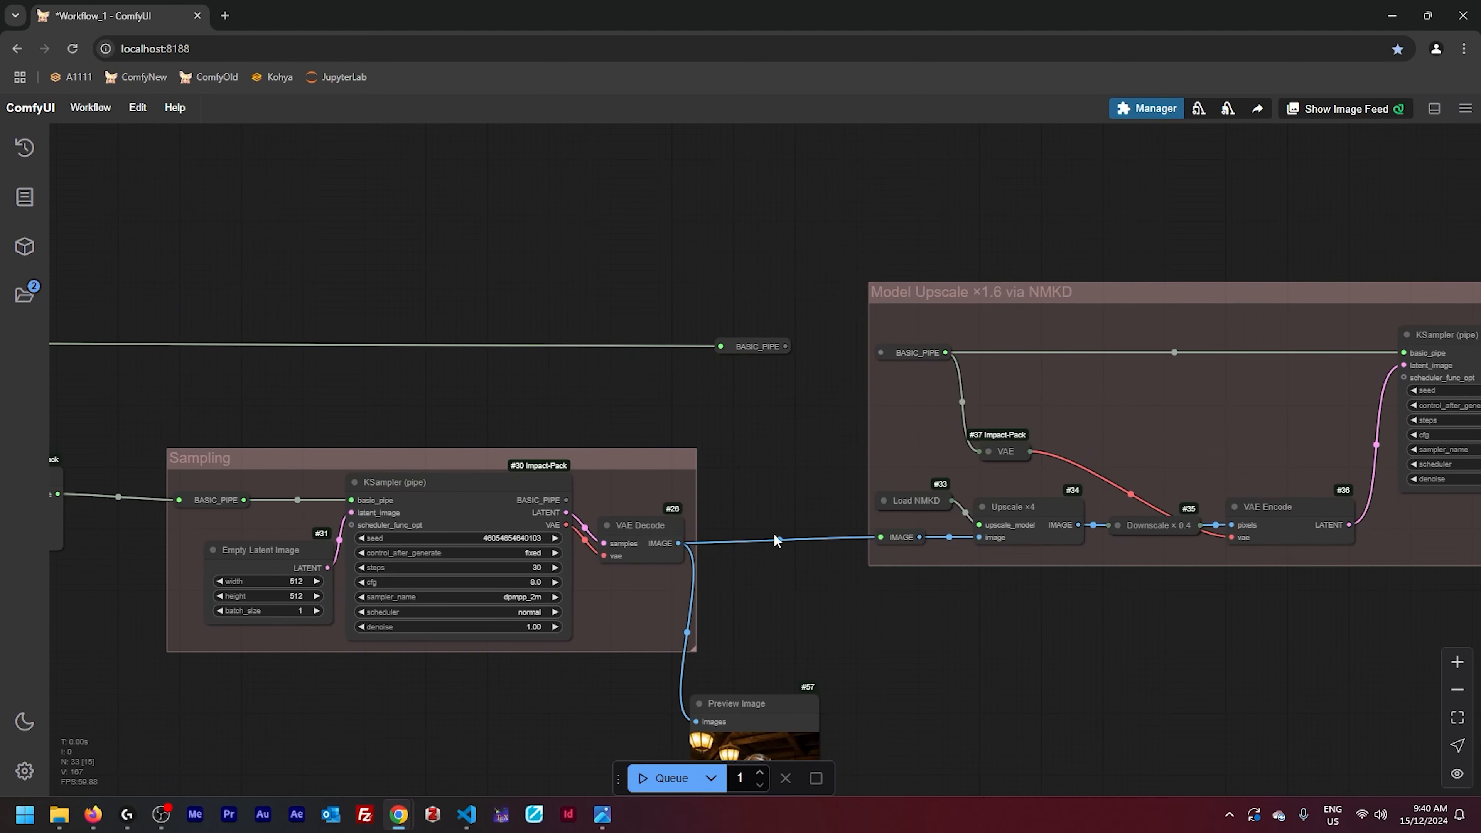
{"action": "left_click_drag", "start_coordinate": [708, 305], "coordinate": [723, 772]}
{"action": "left_click_drag", "start_coordinate": [1008, 327], "coordinate": [753, 206]}
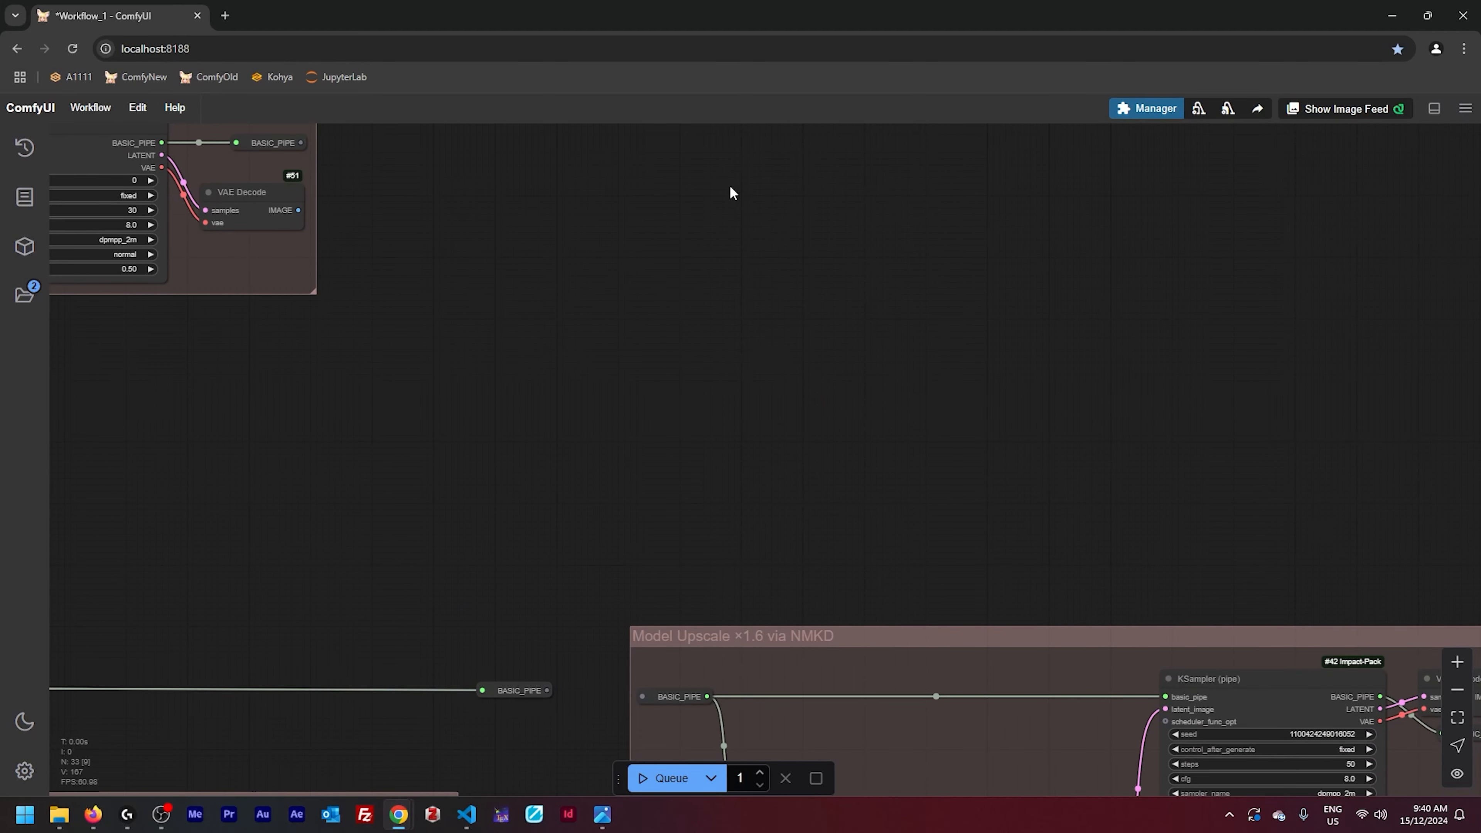
{"action": "key", "text": "ctrl+v"}
Enclose the pasted IPAdapter nodes in a new group placed between the Sampling and Model Upscale groups
{"action": "right_click", "coordinate": [598, 265]}
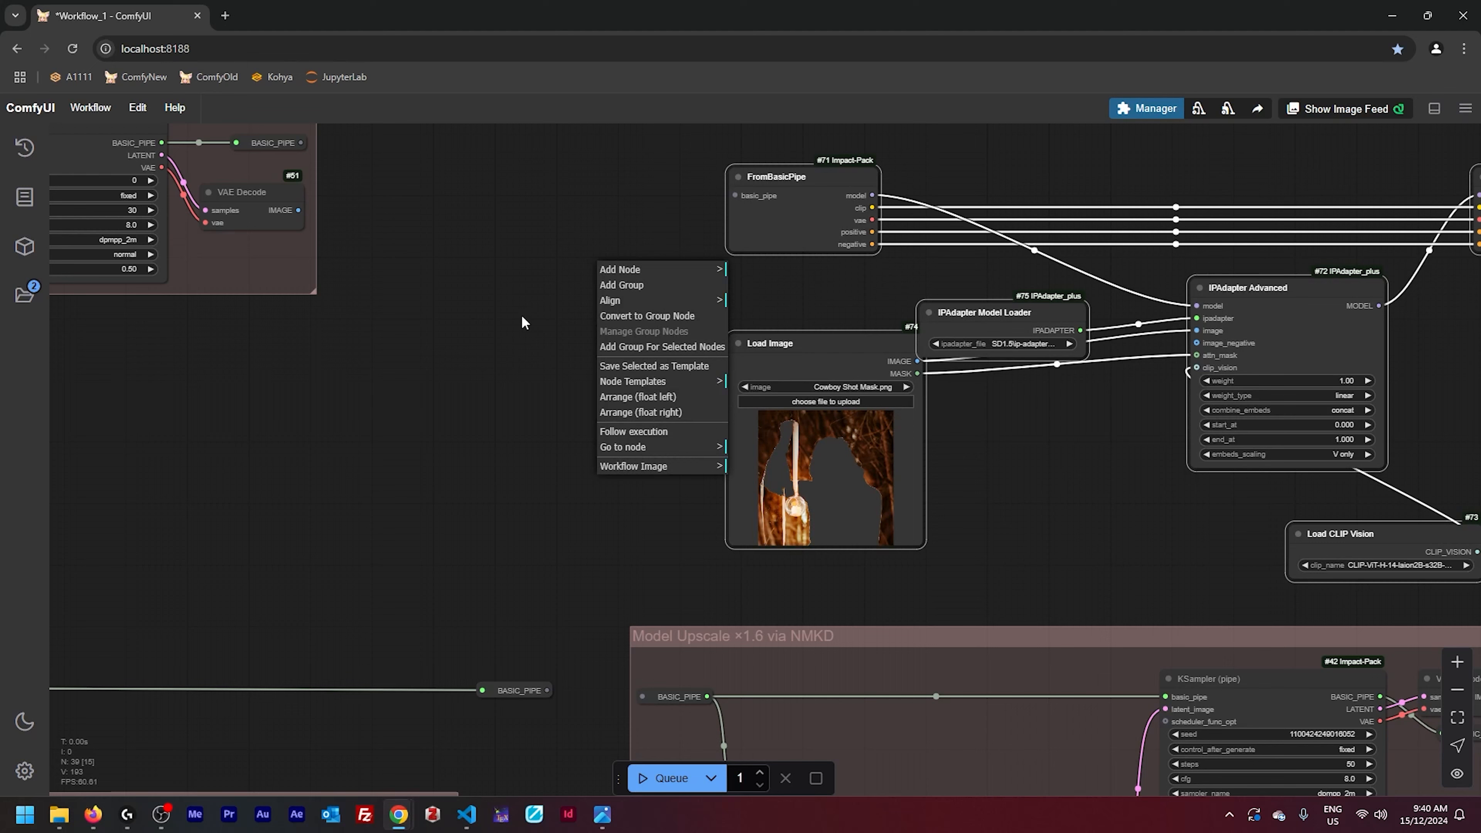
{"action": "left_click", "coordinate": [641, 358]}
{"action": "scroll", "coordinate": [495, 368], "scroll_direction": "down", "scroll_amount": 5}
{"action": "left_click_drag", "start_coordinate": [678, 585], "coordinate": [474, 402]}
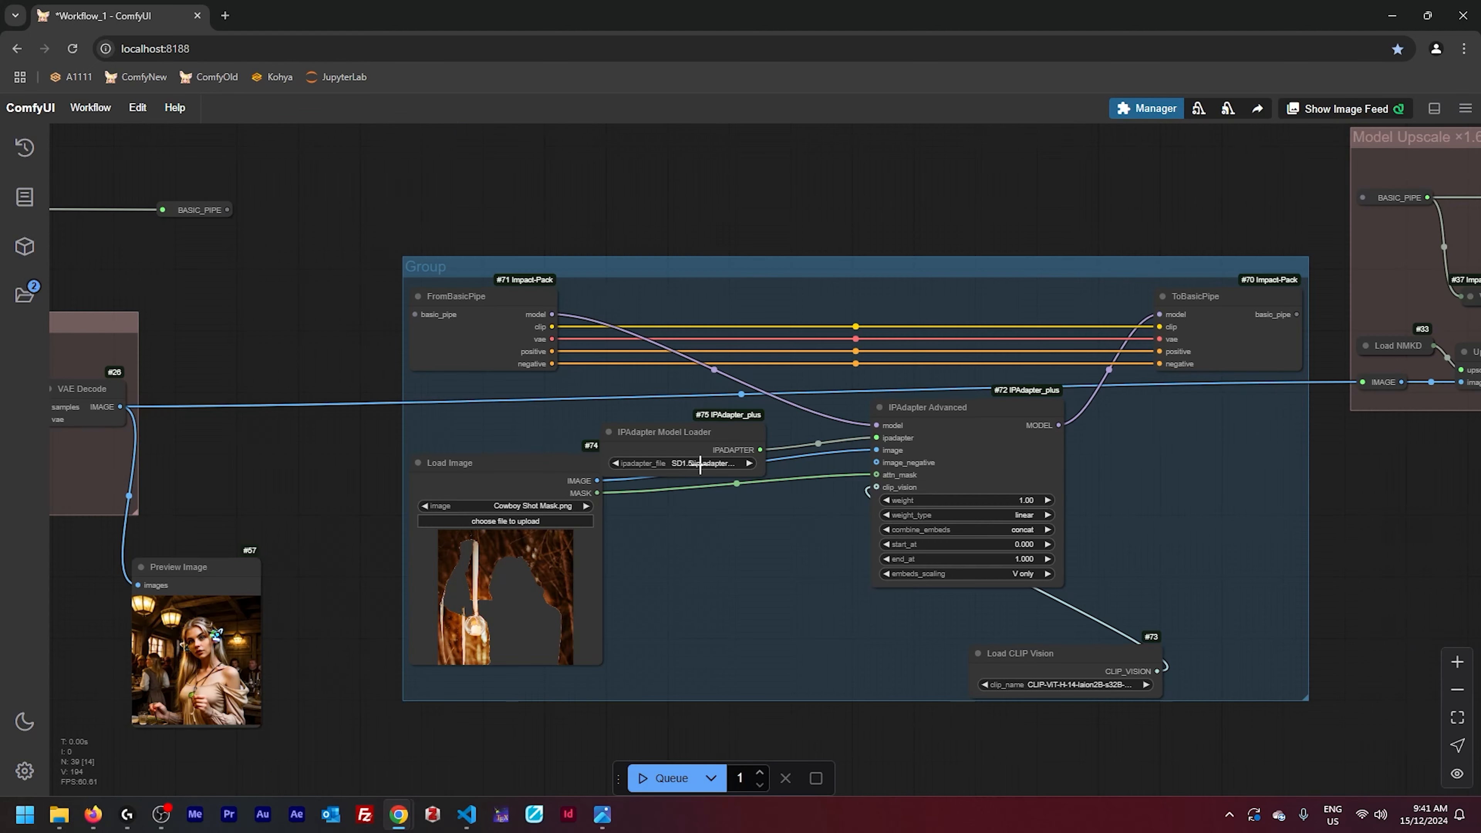
Choose the model file in the copied IPAdapter Model Loader and link the bypassing BASIC_PIPE reroute to the new group's FromBasicPipe
{"action": "left_click", "coordinate": [700, 463]}
{"action": "left_click", "coordinate": [772, 548]}
{"action": "left_click_drag", "start_coordinate": [229, 209], "coordinate": [415, 315]}
{"action": "left_click_drag", "start_coordinate": [816, 225], "coordinate": [299, 345]}
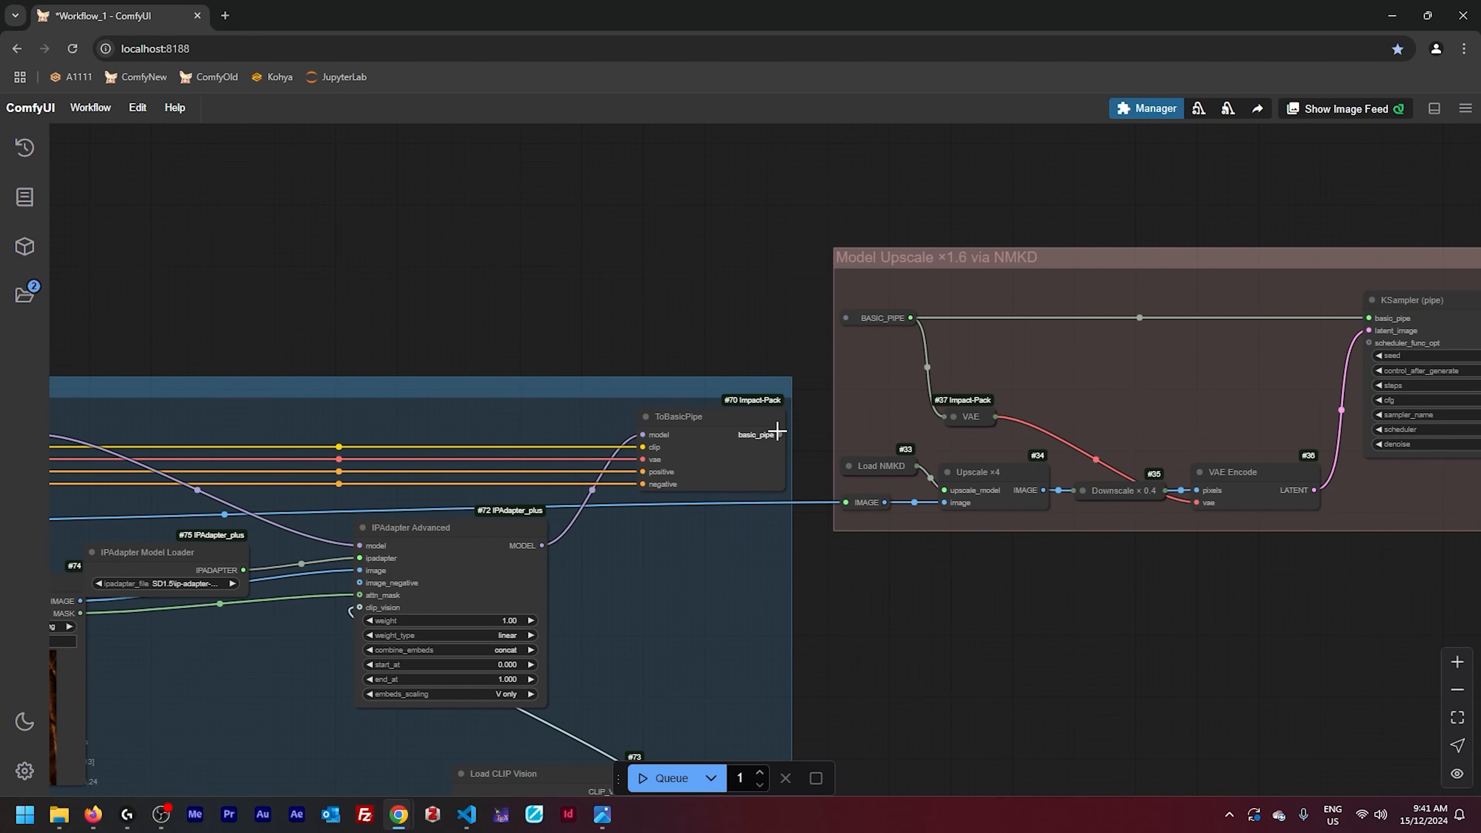
Connect the new group's ToBasicPipe output to the Model Upscale group's BASIC_PIPE input and generate the upscaled preview
{"action": "left_click_drag", "start_coordinate": [778, 434], "coordinate": [814, 416]}
{"action": "left_click_drag", "start_coordinate": [846, 320], "coordinate": [846, 318]}
{"action": "left_click_drag", "start_coordinate": [939, 511], "coordinate": [1060, 484]}
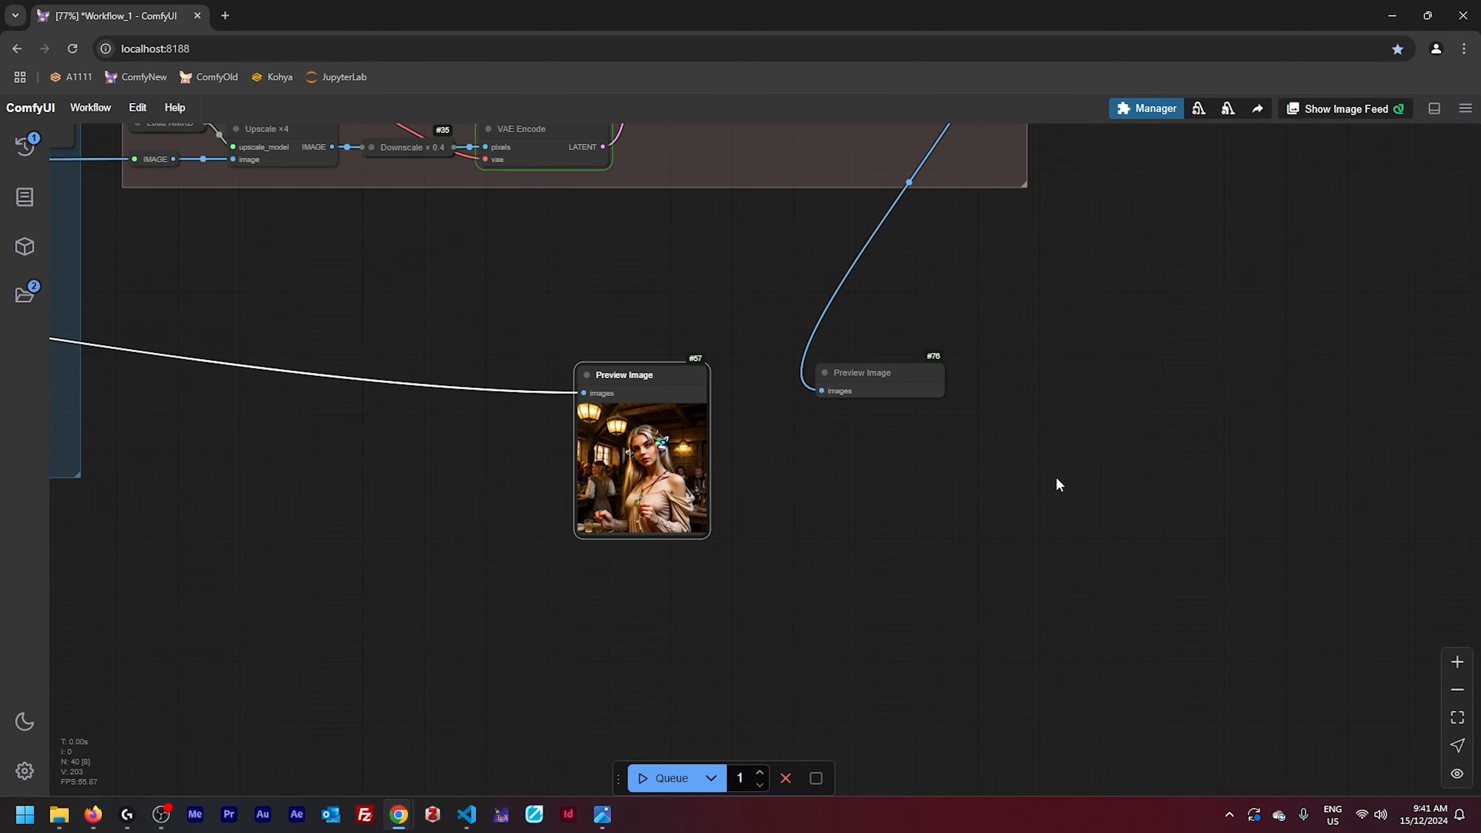
Line up the upscaled result's Preview Image node beside the Sampling preview to compare both images closely
{"action": "scroll", "coordinate": [804, 476], "scroll_direction": "up", "scroll_amount": 9}
{"action": "left_click_drag", "start_coordinate": [382, 238], "coordinate": [354, 170]}
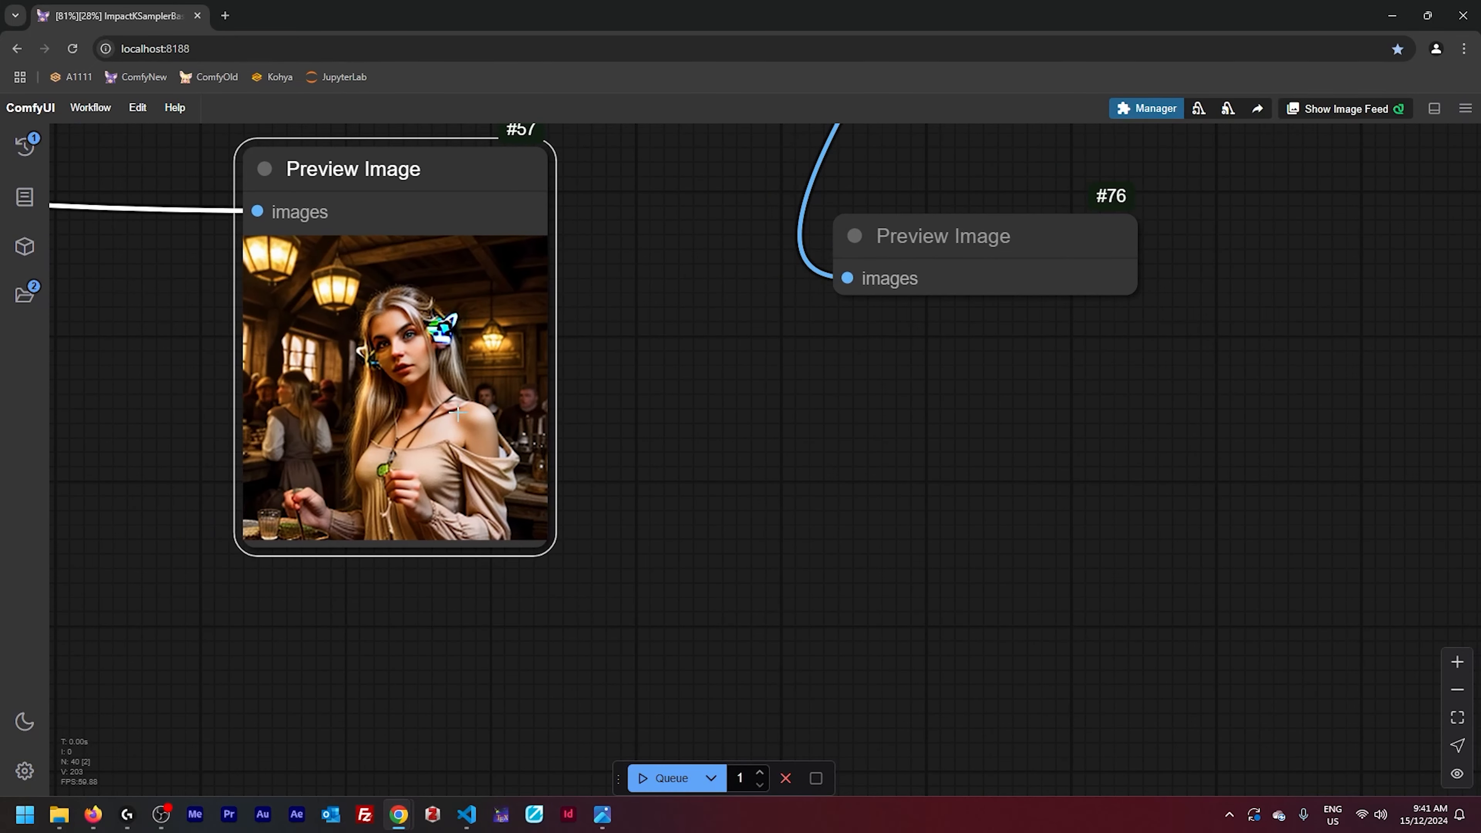
{"action": "left_click_drag", "start_coordinate": [945, 236], "coordinate": [688, 169]}
{"action": "scroll", "coordinate": [963, 403], "scroll_direction": "up", "scroll_amount": 3}
{"action": "left_click_drag", "start_coordinate": [964, 403], "coordinate": [1310, 505]}
{"action": "left_click", "coordinate": [1310, 506]}
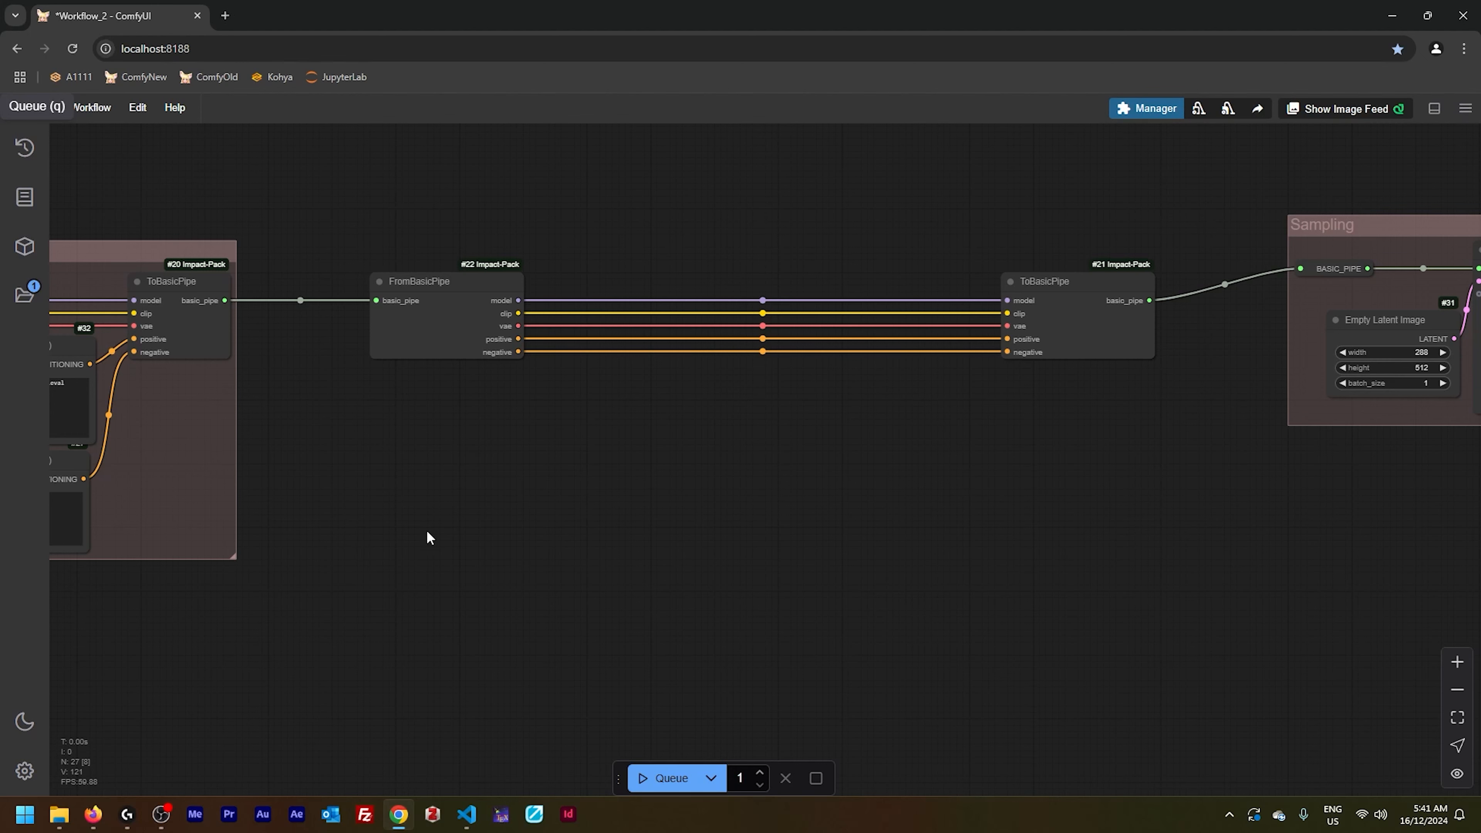
View the ComfyOld instance's default workflow in a new browser tab and return to Workflow_2
{"action": "left_click_drag", "start_coordinate": [427, 532], "coordinate": [368, 560]}
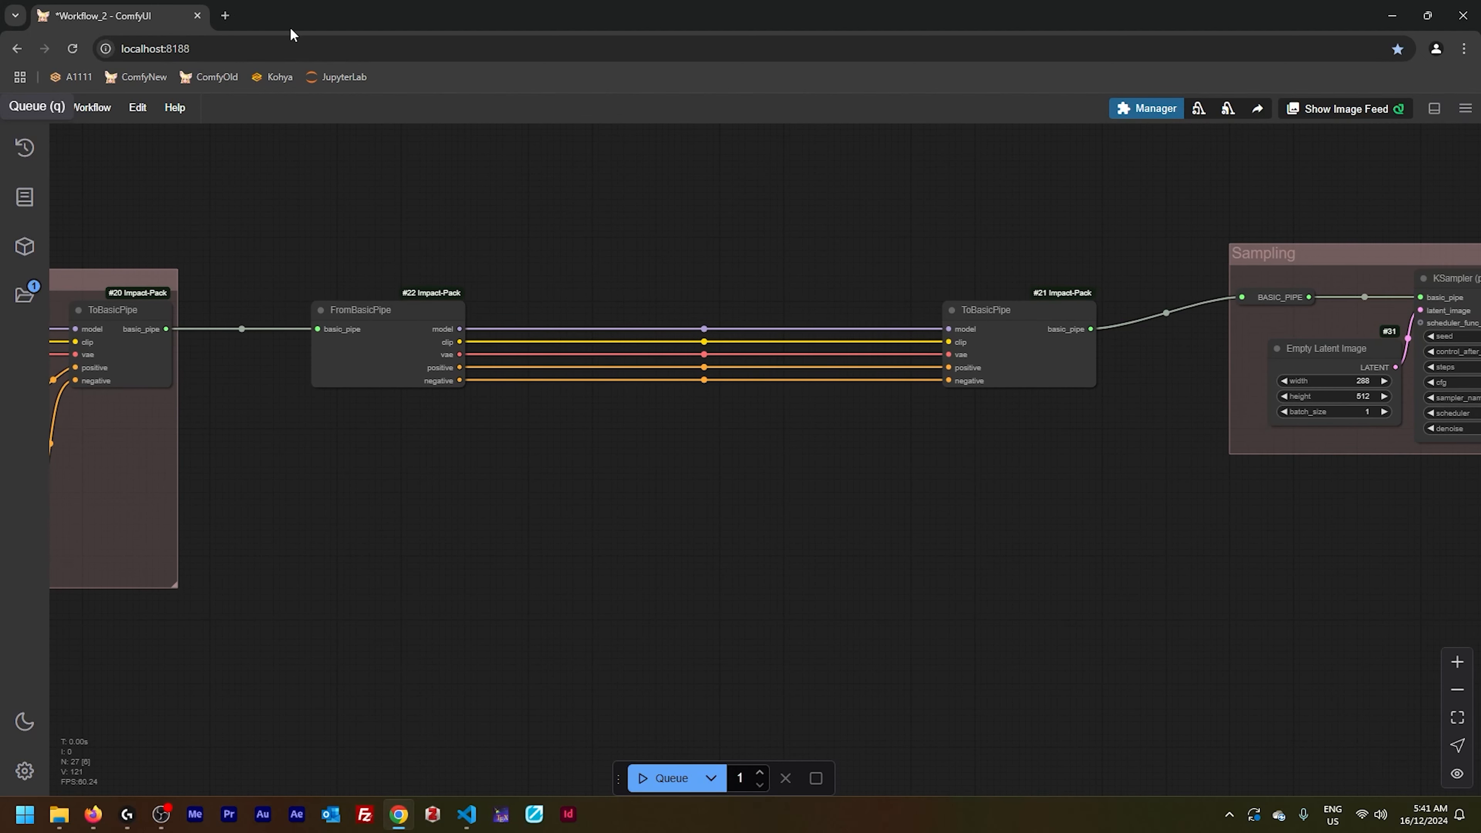
{"action": "left_click", "coordinate": [224, 15]}
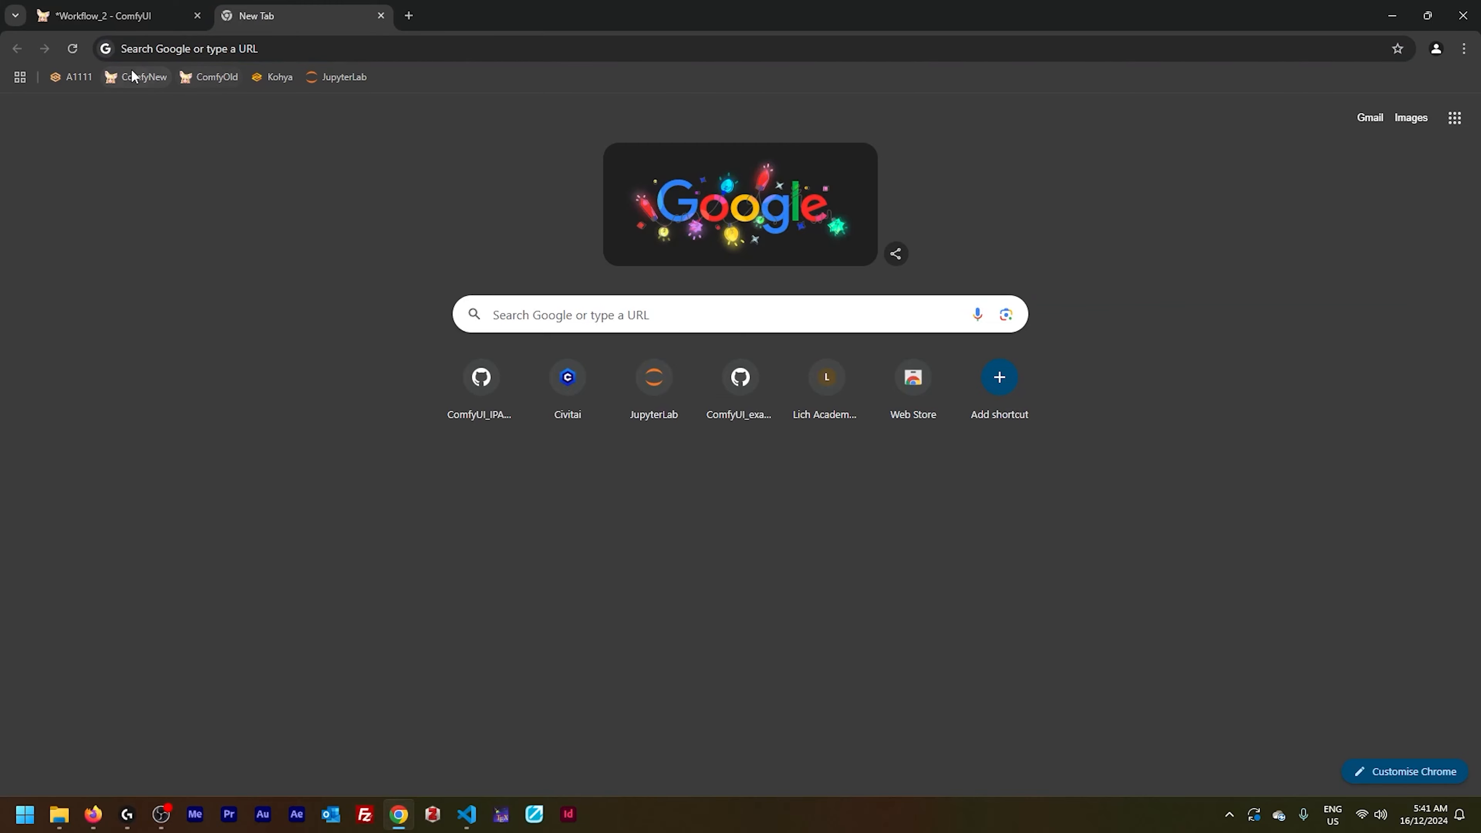
{"action": "left_click", "coordinate": [196, 78]}
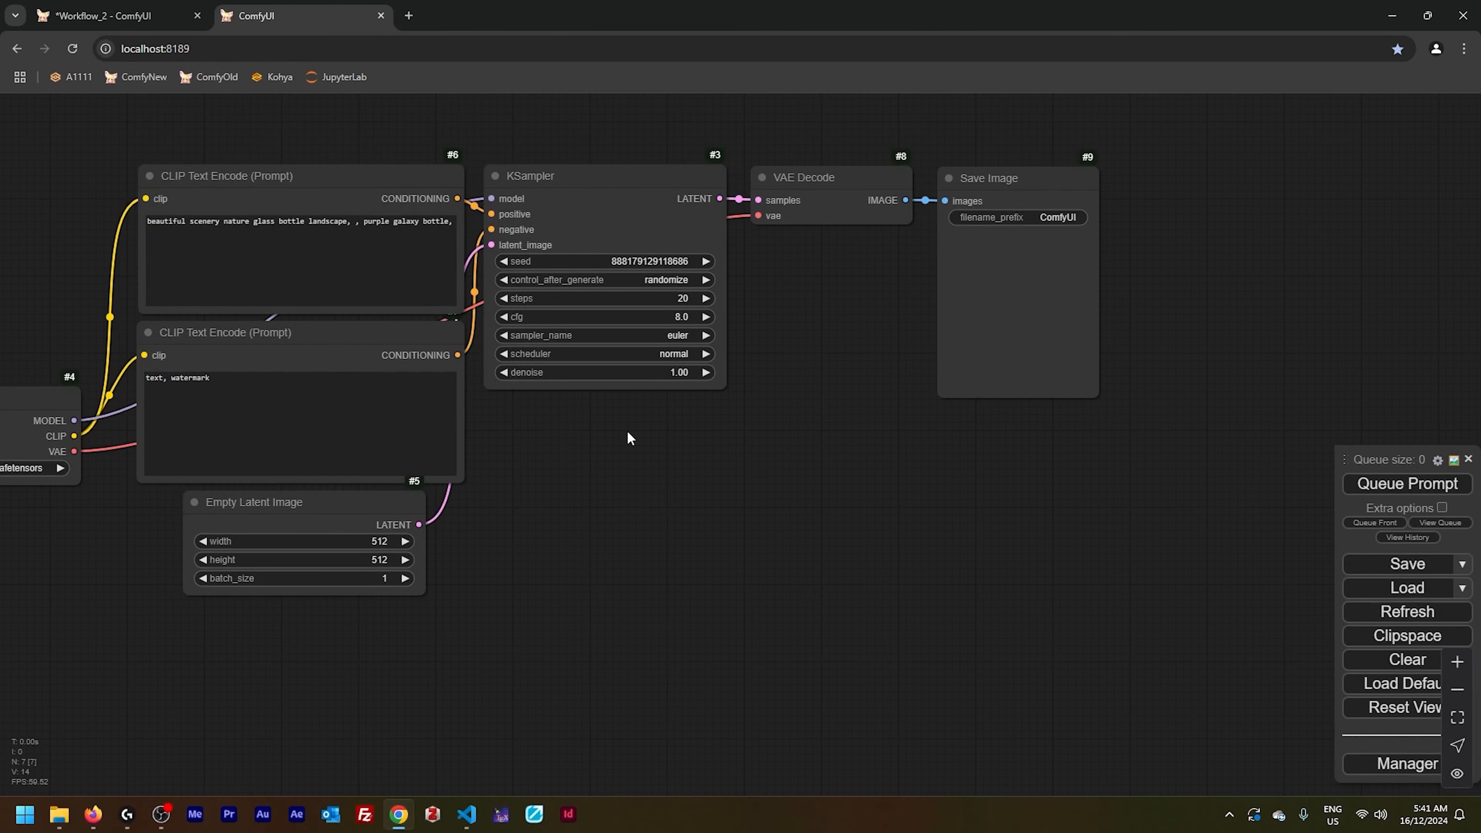
{"action": "left_click_drag", "start_coordinate": [628, 432], "coordinate": [803, 511]}
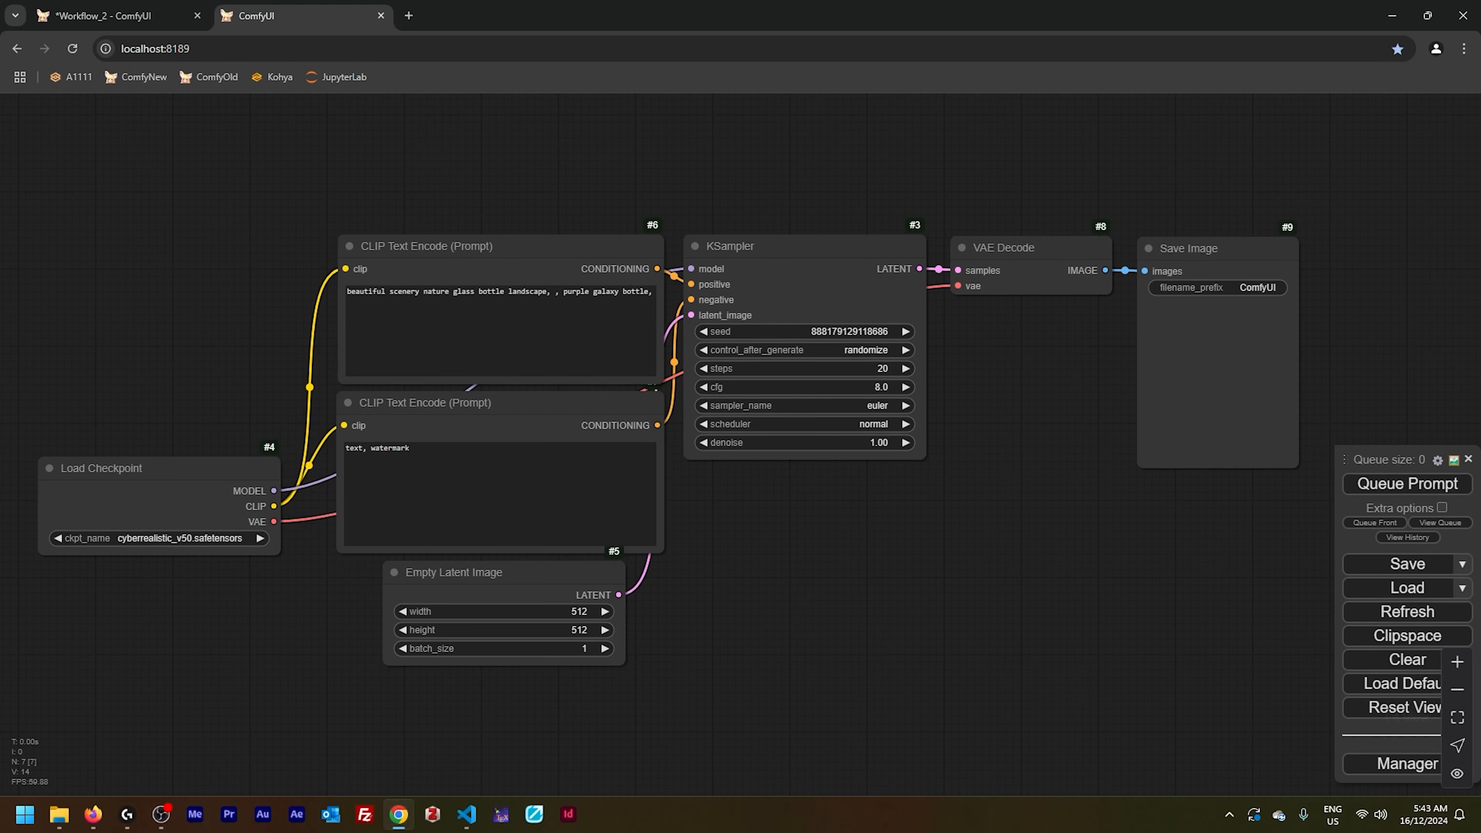
{"action": "left_click", "coordinate": [152, 12]}
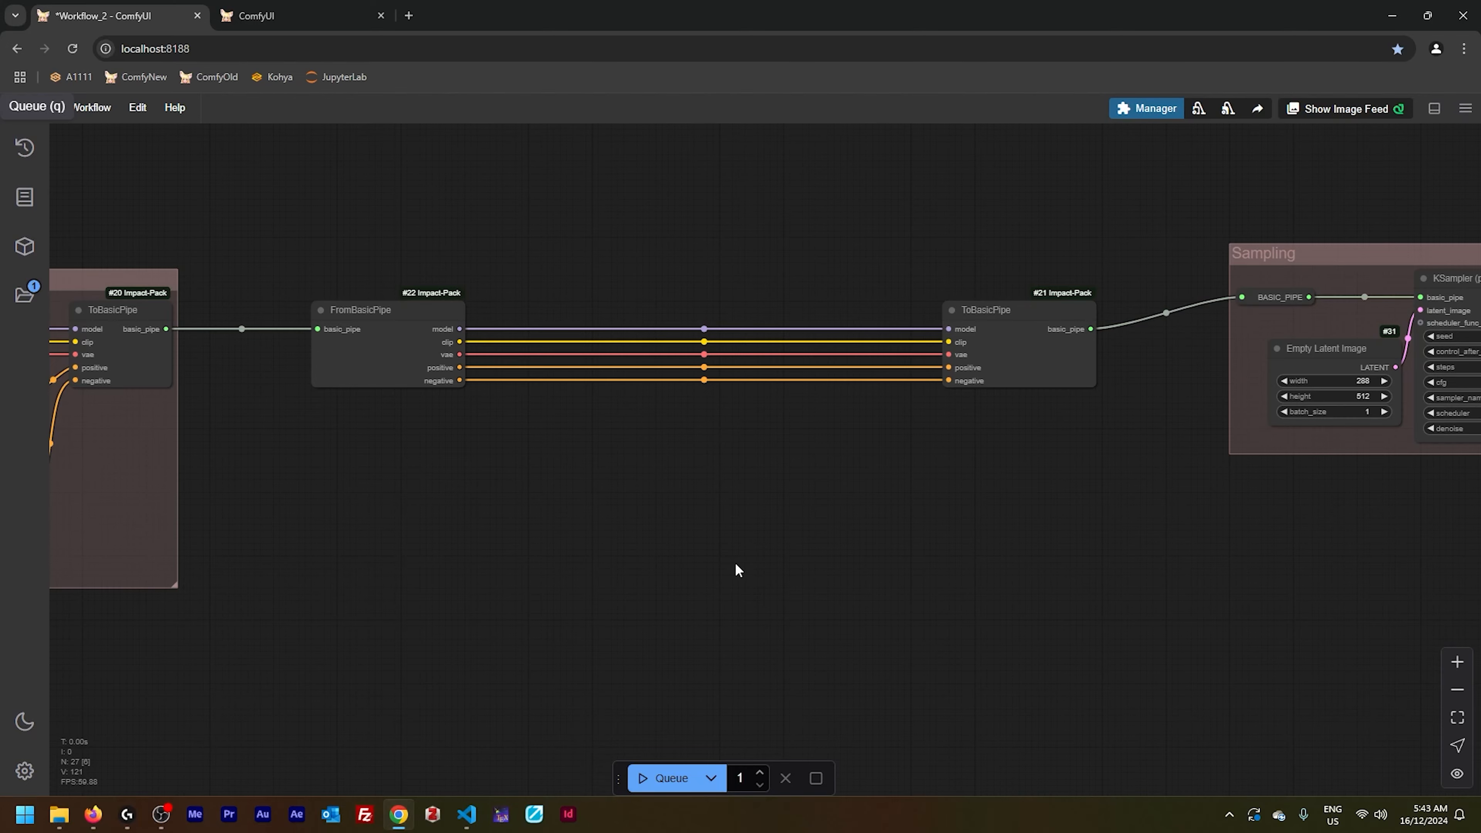
Add an IPAdapter FaceID node and route the model connection from FromBasicPipe through it to ToBasicPipe
{"action": "double_click", "coordinate": [746, 467]}
{"action": "type", "text": "faceid"}
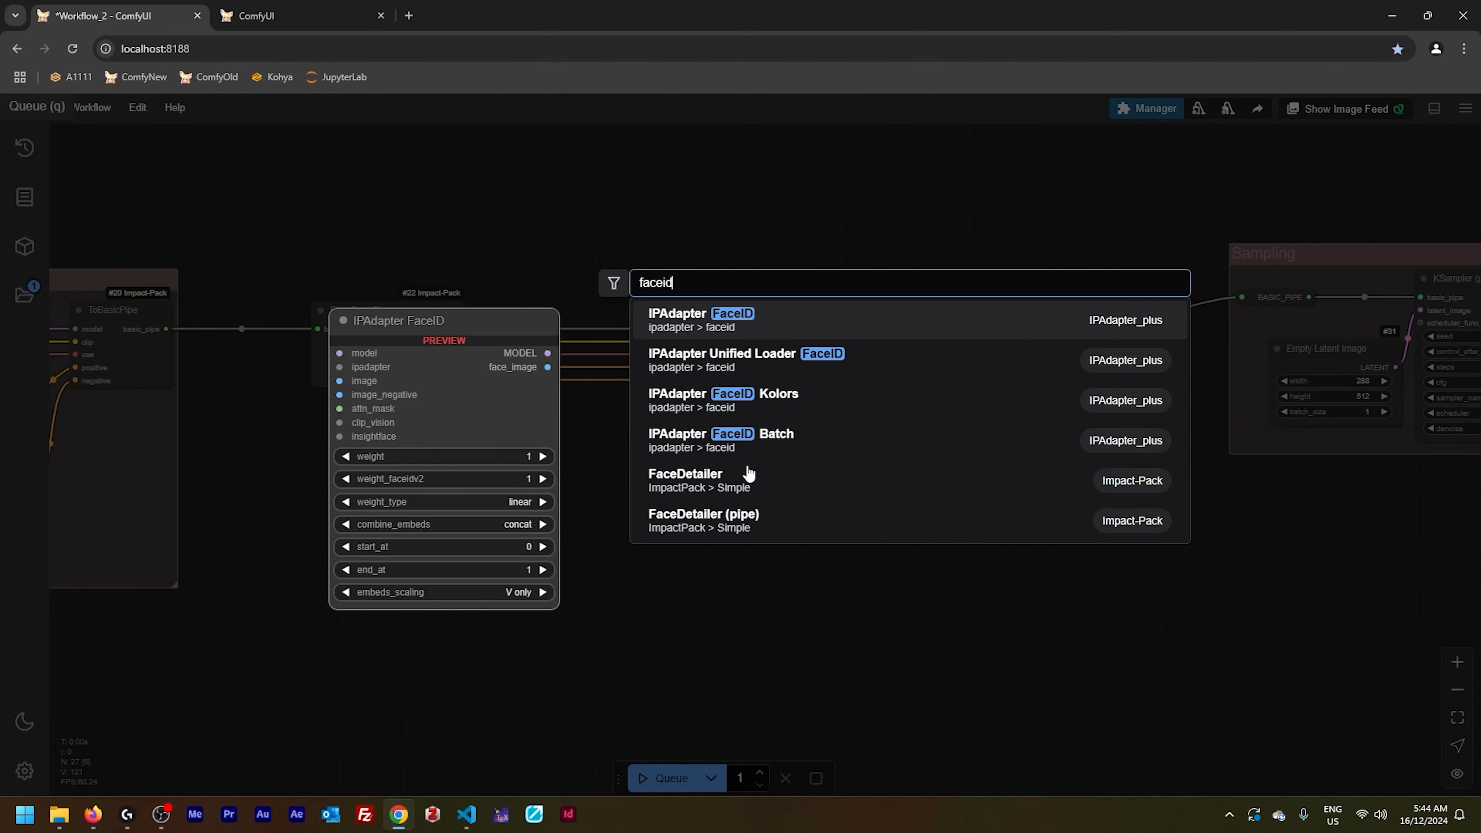
{"action": "key", "text": "Return"}
{"action": "left_click_drag", "start_coordinate": [460, 330], "coordinate": [791, 476]}
{"action": "left_click_drag", "start_coordinate": [916, 469], "coordinate": [949, 329]}
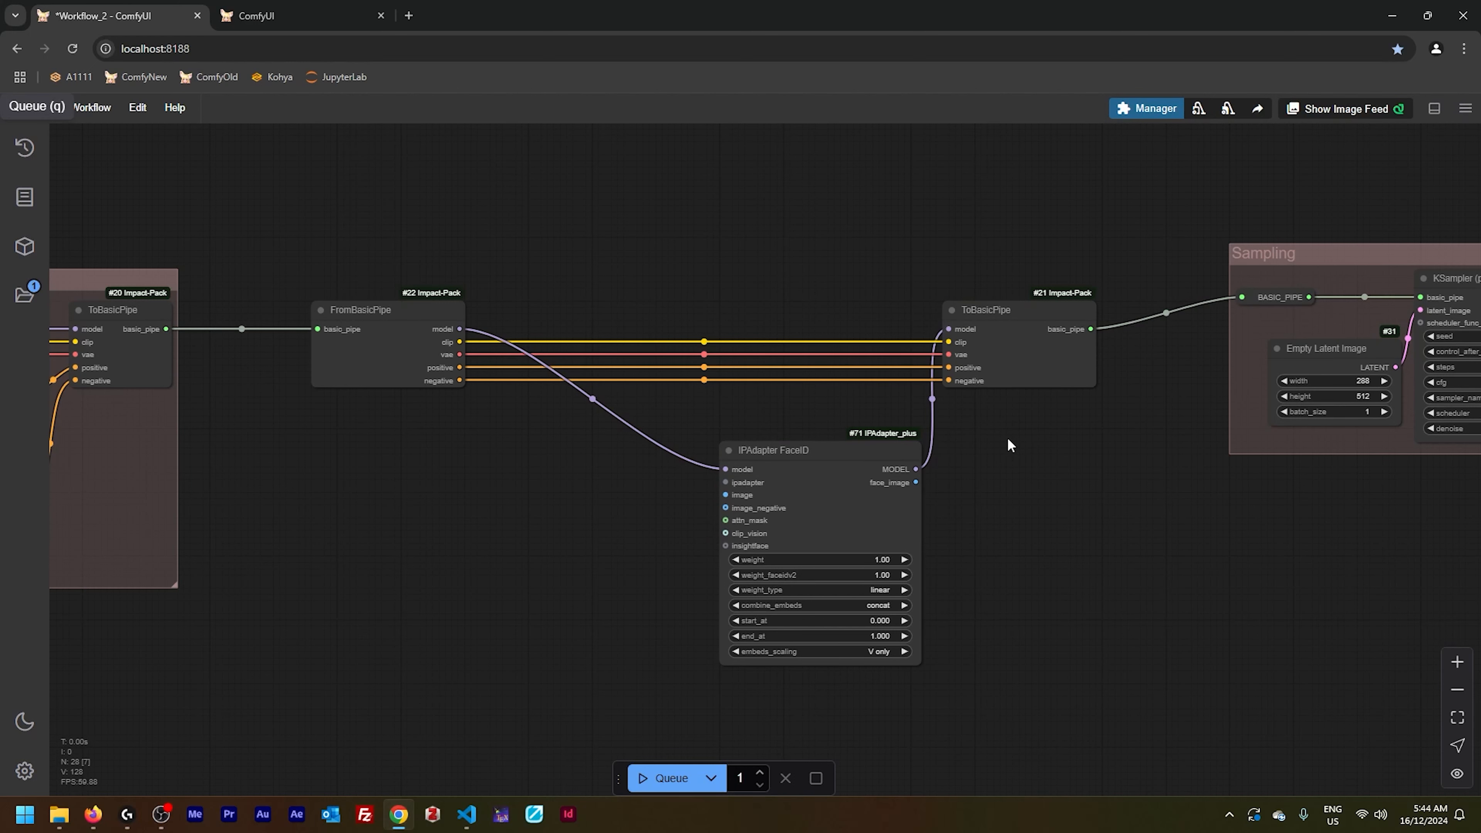
{"action": "scroll", "coordinate": [700, 617], "scroll_direction": "up", "scroll_amount": 3}
{"action": "left_click_drag", "start_coordinate": [589, 512], "coordinate": [723, 547]}
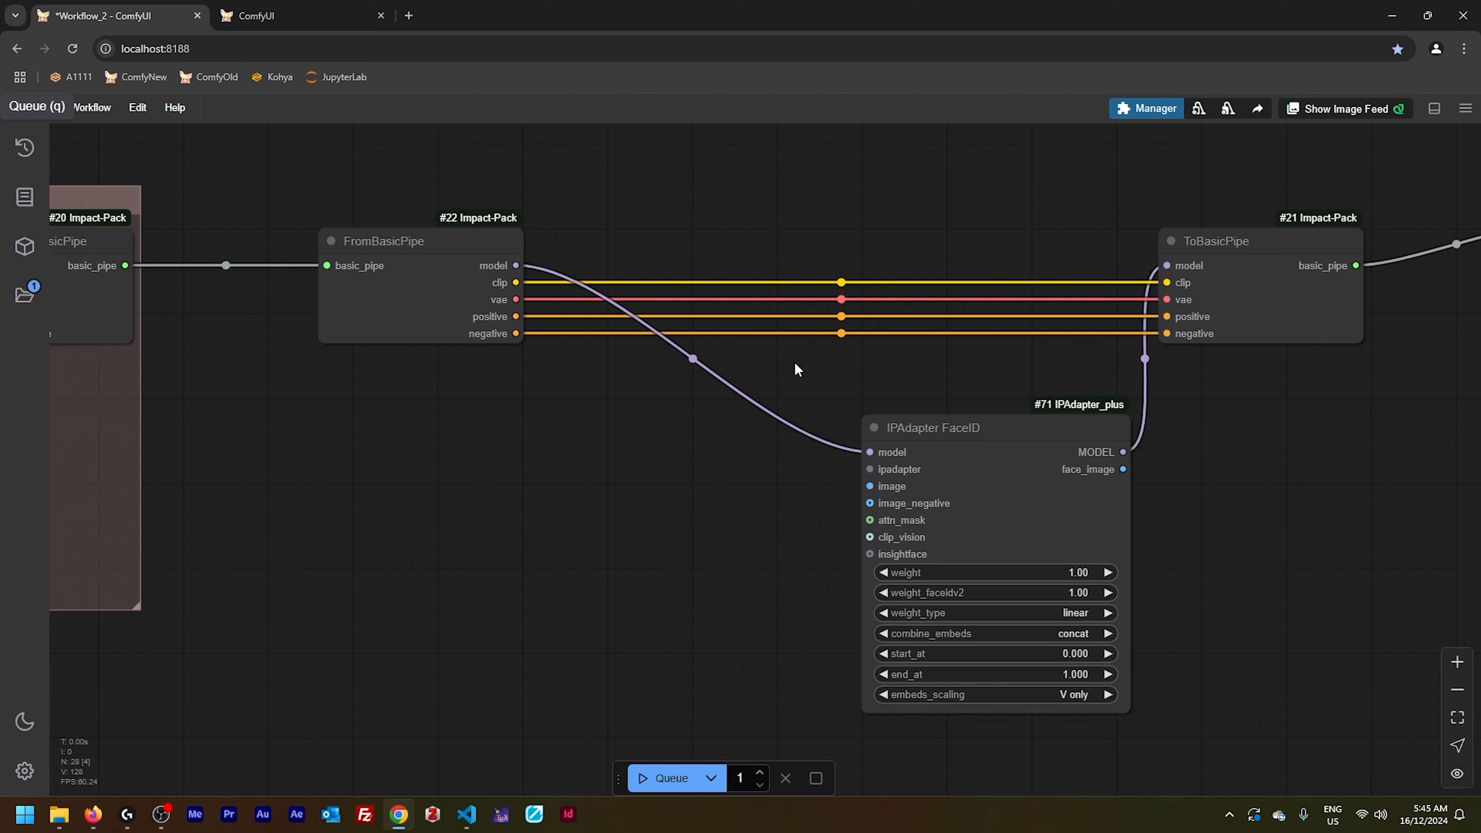
Add a LoraLoaderModelOnly node from FromBasicPipe's model output and load SD1.5\faceid\ip-adapter-faceid-plusv2_sd15_lora.safetensors
{"action": "left_click_drag", "start_coordinate": [515, 265], "coordinate": [484, 408]}
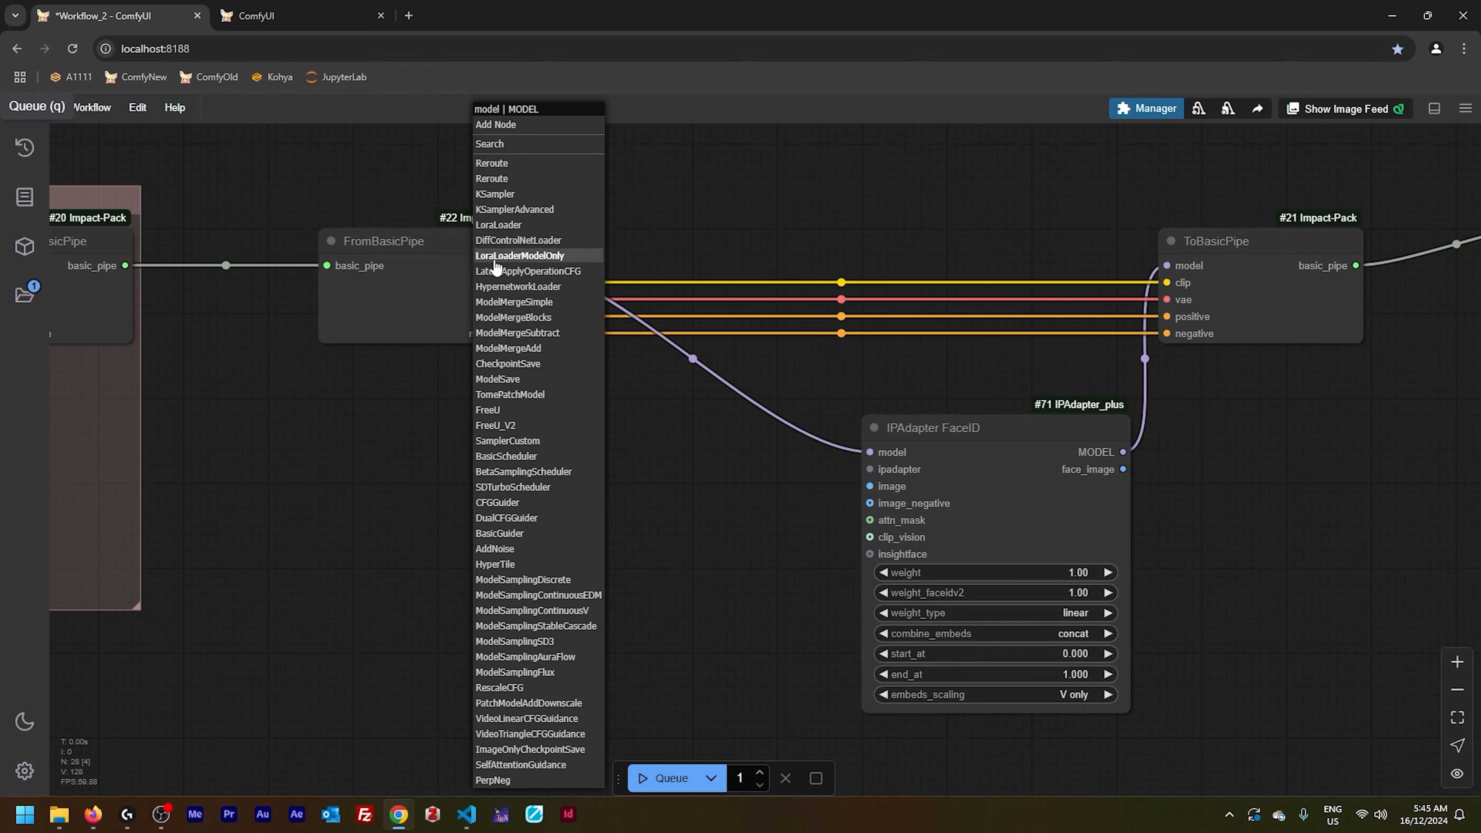
{"action": "left_click", "coordinate": [578, 256]}
{"action": "left_click_drag", "start_coordinate": [625, 383], "coordinate": [563, 480]}
{"action": "left_click", "coordinate": [586, 529]}
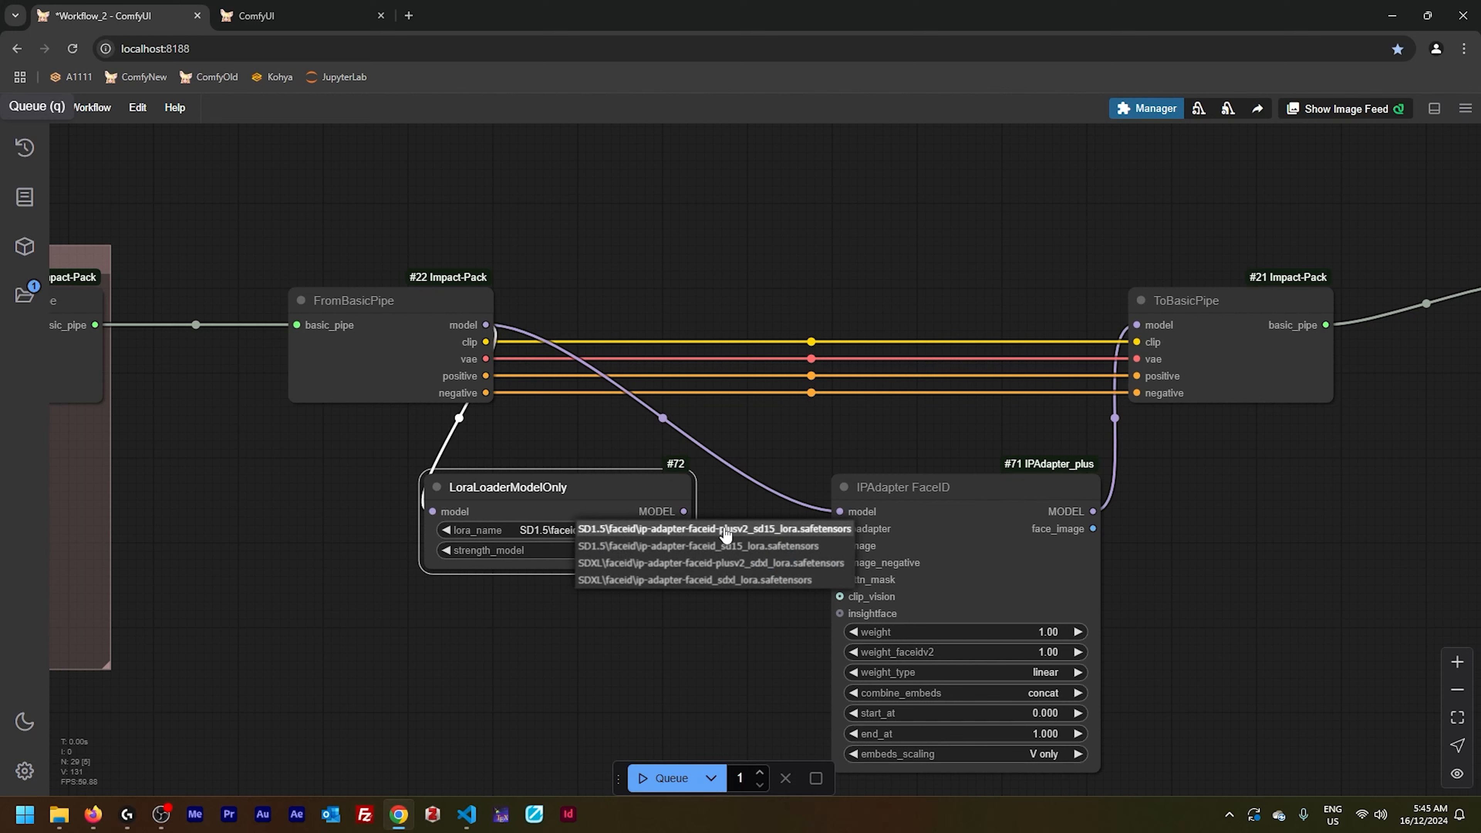
{"action": "left_click", "coordinate": [803, 529]}
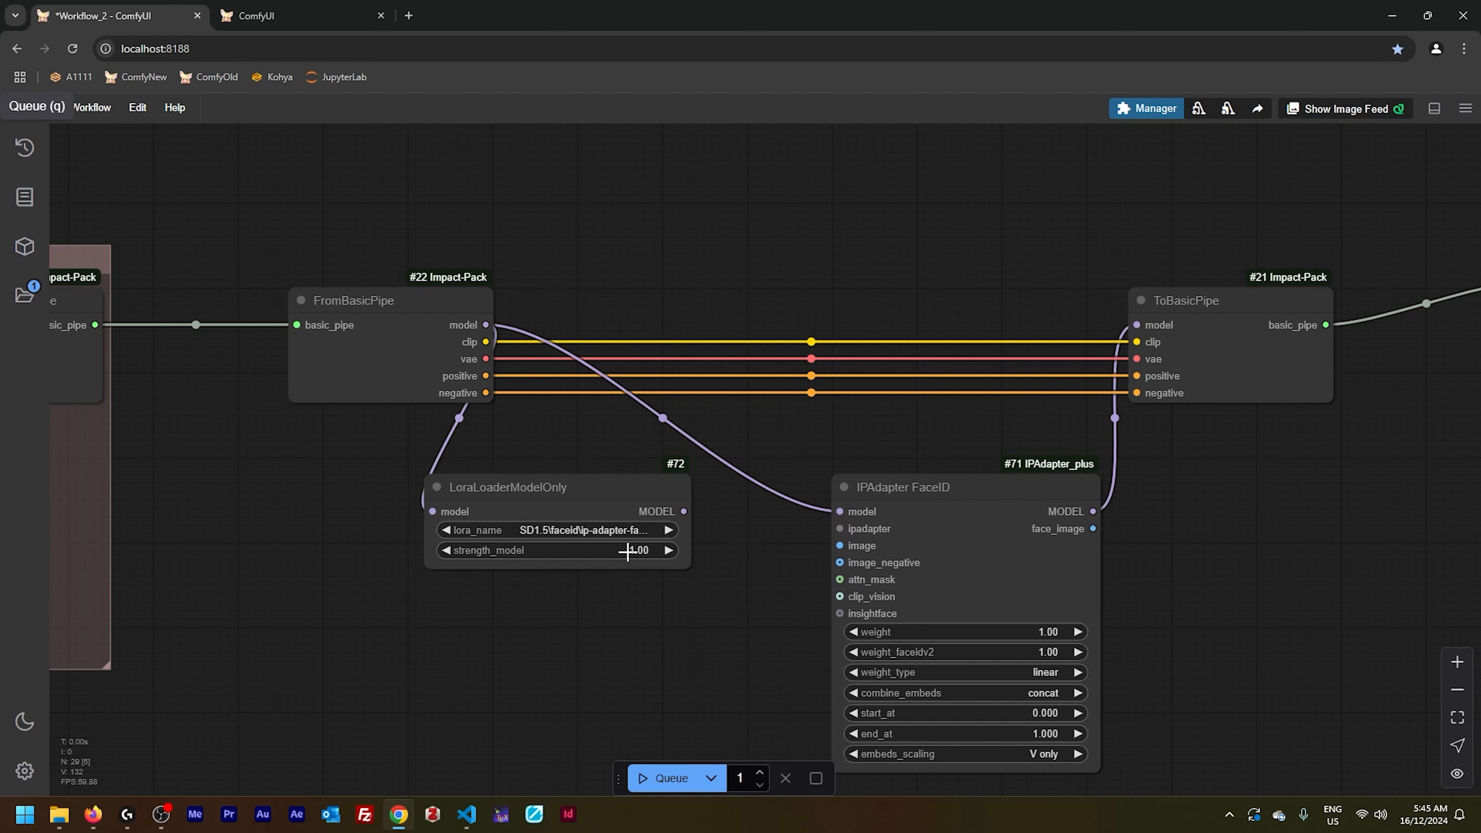
Set the LoRA's strength_model to 0.6 and connect its MODEL output to the IPAdapter FaceID model input
{"action": "left_click", "coordinate": [643, 558]}
{"action": "type", "text": "0.6"}
{"action": "key", "text": "Return"}
{"action": "left_click_drag", "start_coordinate": [684, 511], "coordinate": [839, 511]}
{"action": "left_click_drag", "start_coordinate": [574, 494], "coordinate": [659, 477]}
{"action": "left_click", "coordinate": [625, 586]}
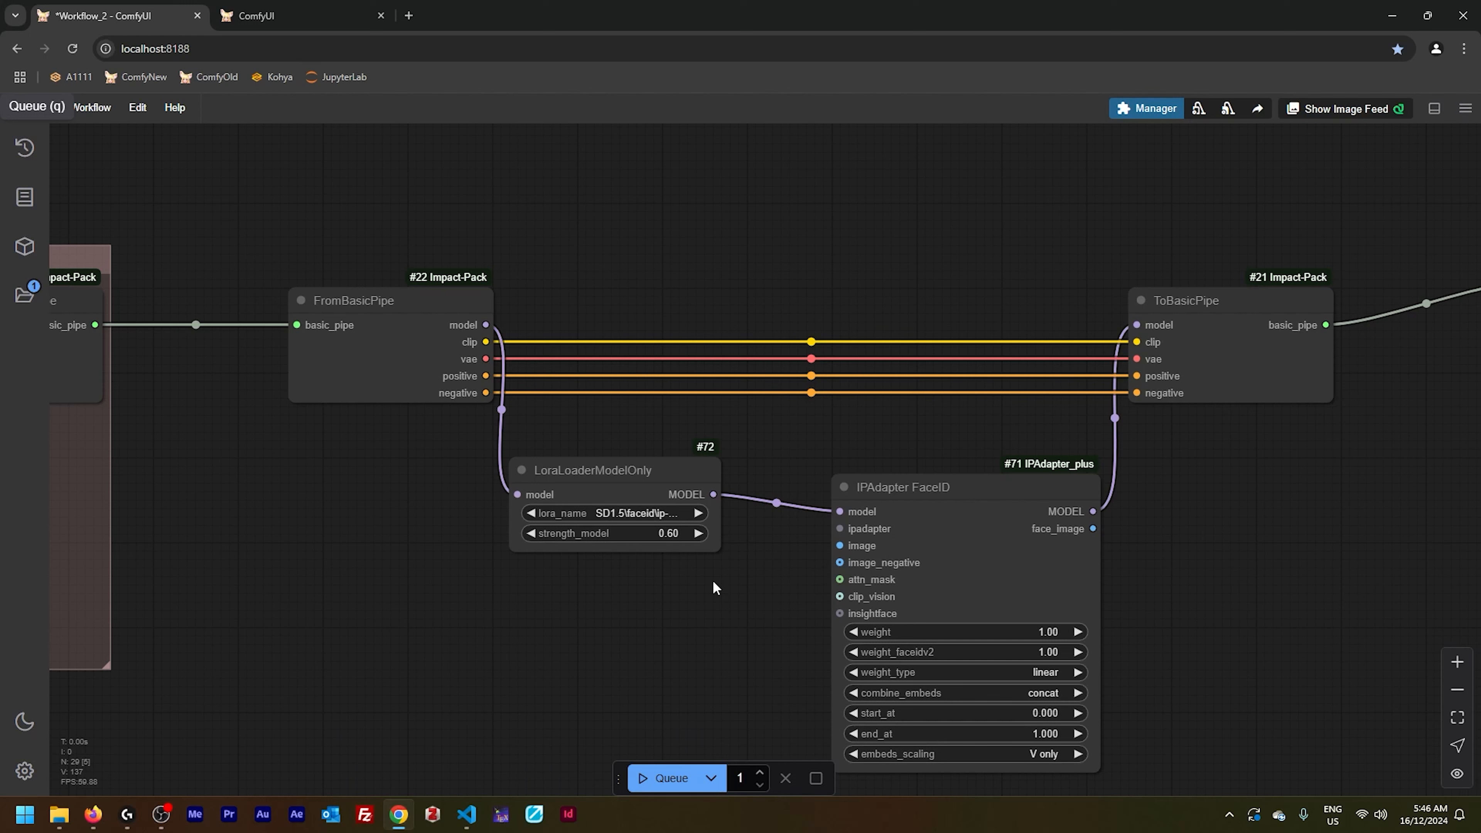
Add a Load Image node with Cowboy Shot.png and connect its IMAGE output to the IPAdapter FaceID image input
{"action": "left_click_drag", "start_coordinate": [713, 582], "coordinate": [840, 413]}
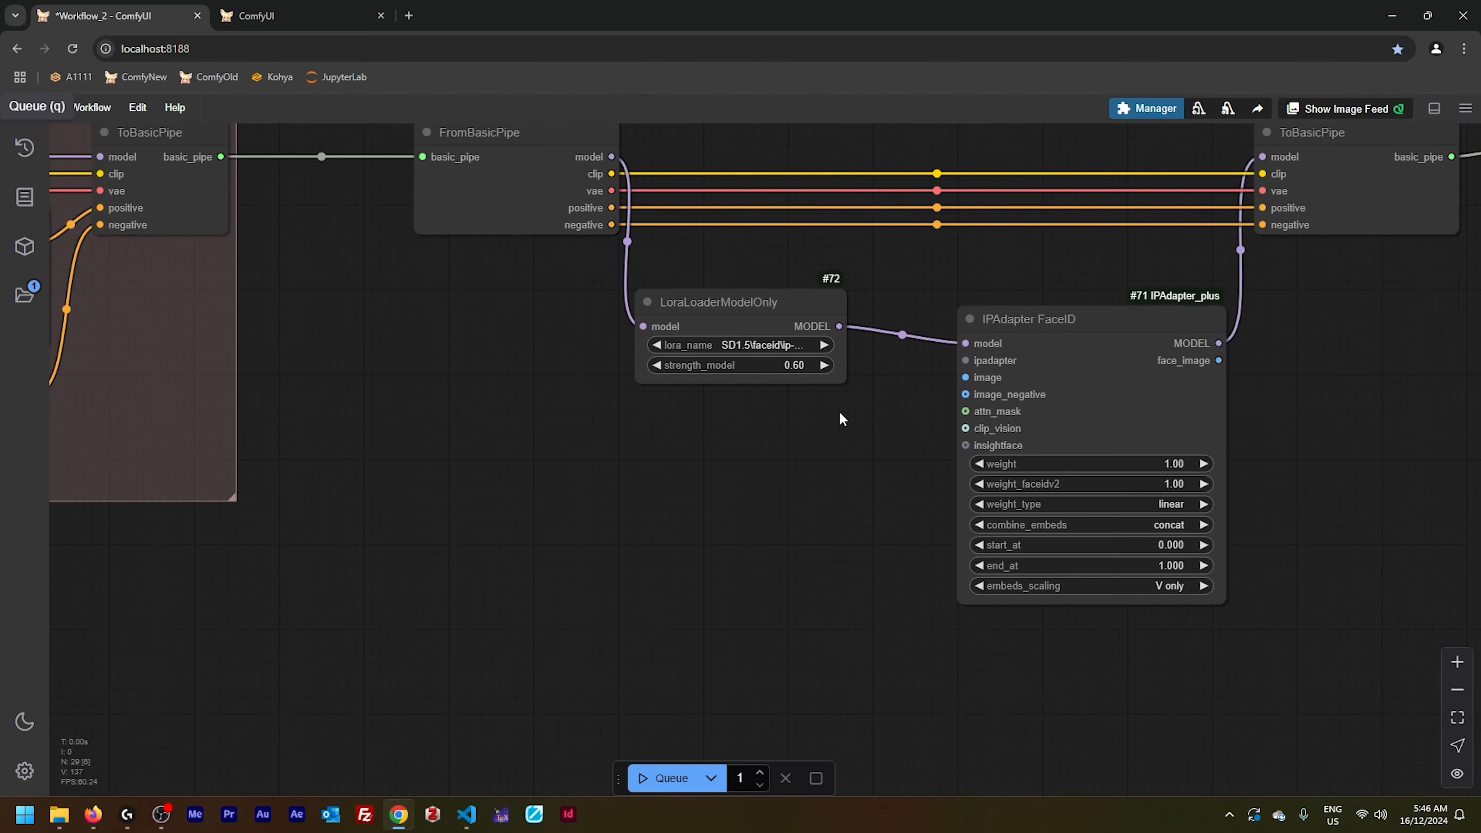
{"action": "double_click", "coordinate": [503, 511]}
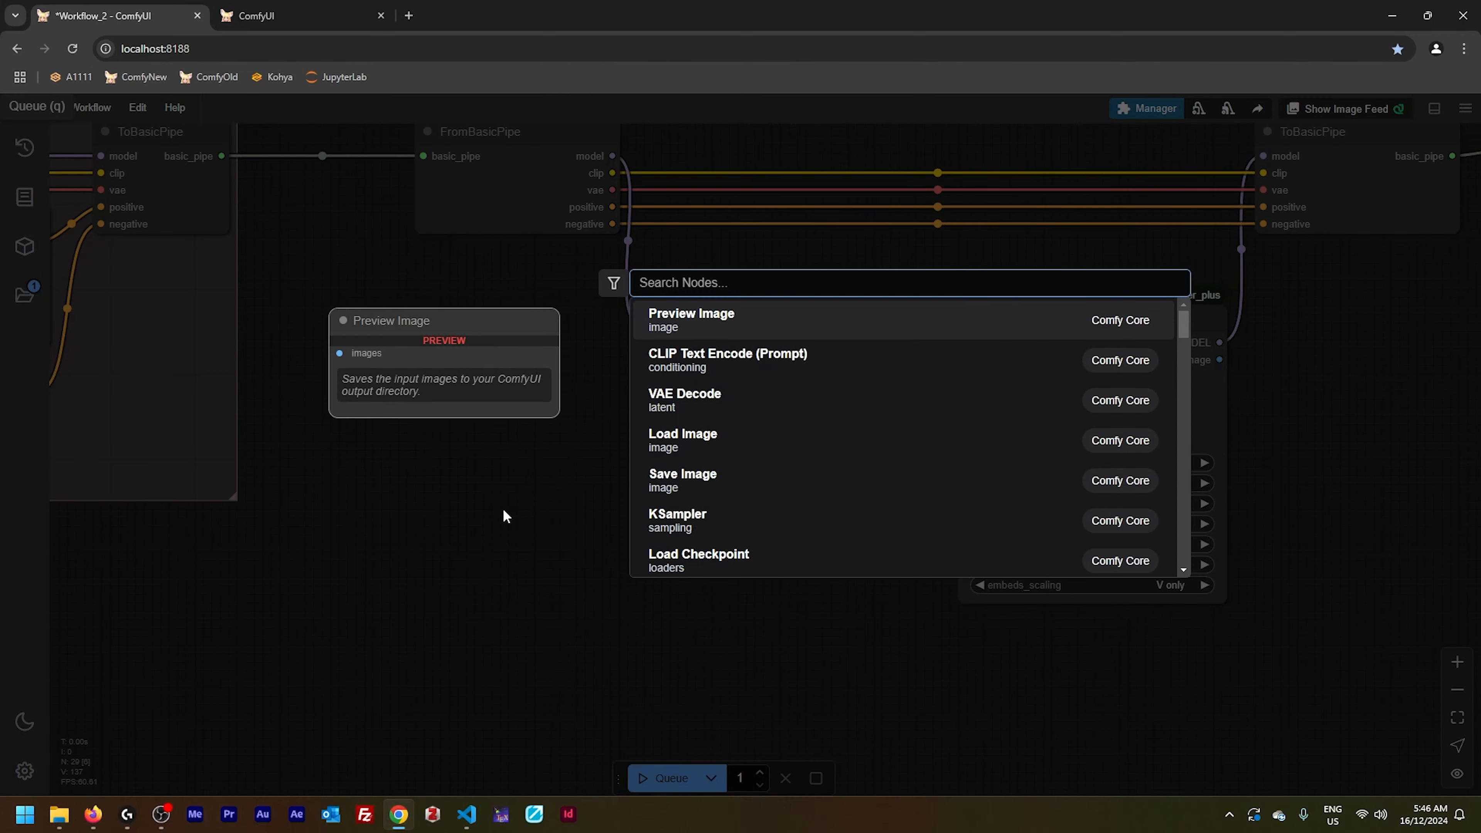
{"action": "type", "text": "lo"}
{"action": "key", "text": "Return"}
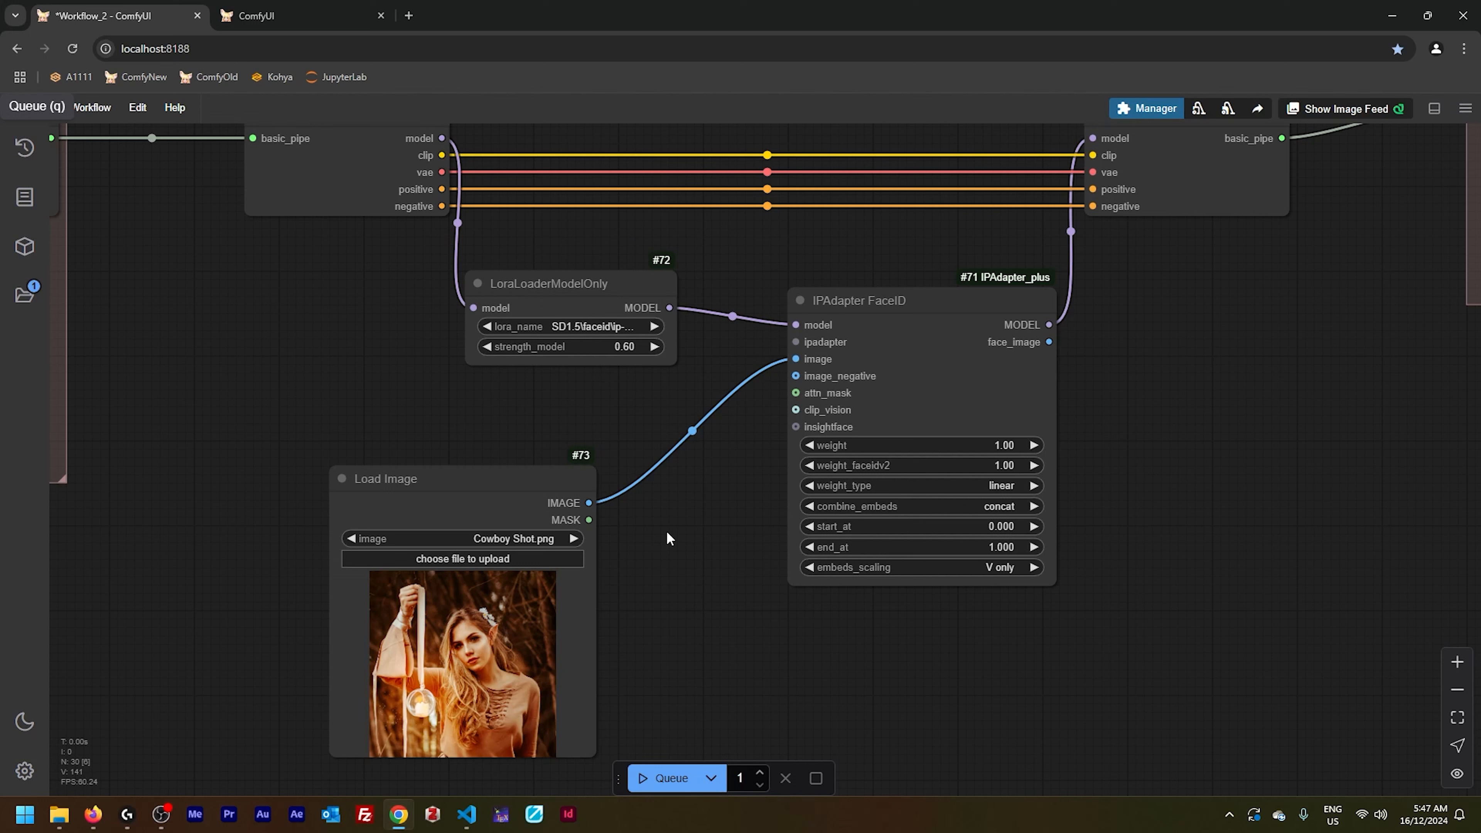
Add an IPAdapter InsightFace Loader for the FaceID insightface input and place it beneath the FaceID node
{"action": "left_click_drag", "start_coordinate": [797, 427], "coordinate": [724, 465]}
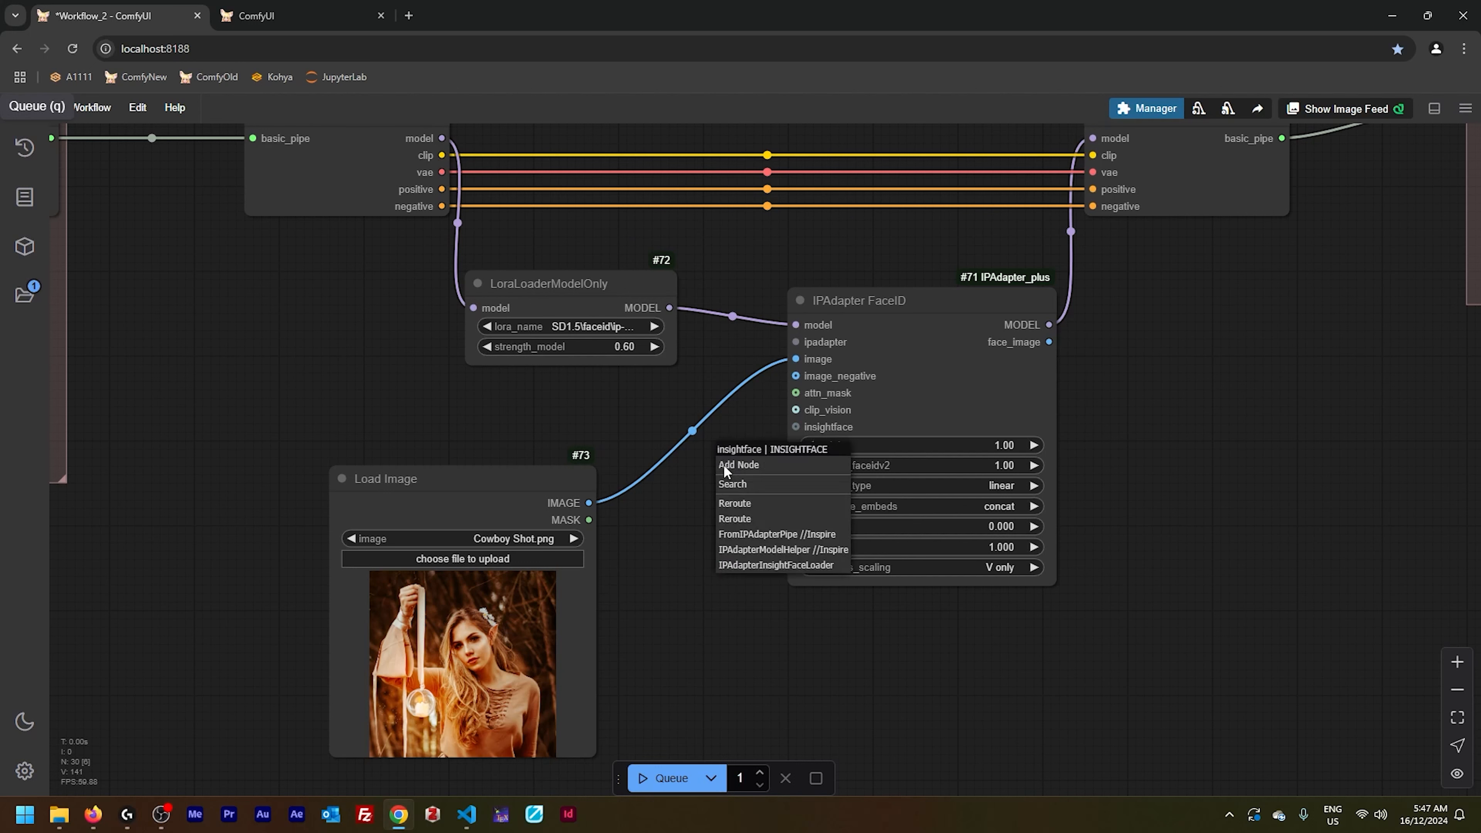
{"action": "left_click", "coordinate": [776, 565]}
{"action": "left_click_drag", "start_coordinate": [840, 452], "coordinate": [620, 571]}
{"action": "left_click", "coordinate": [854, 635]}
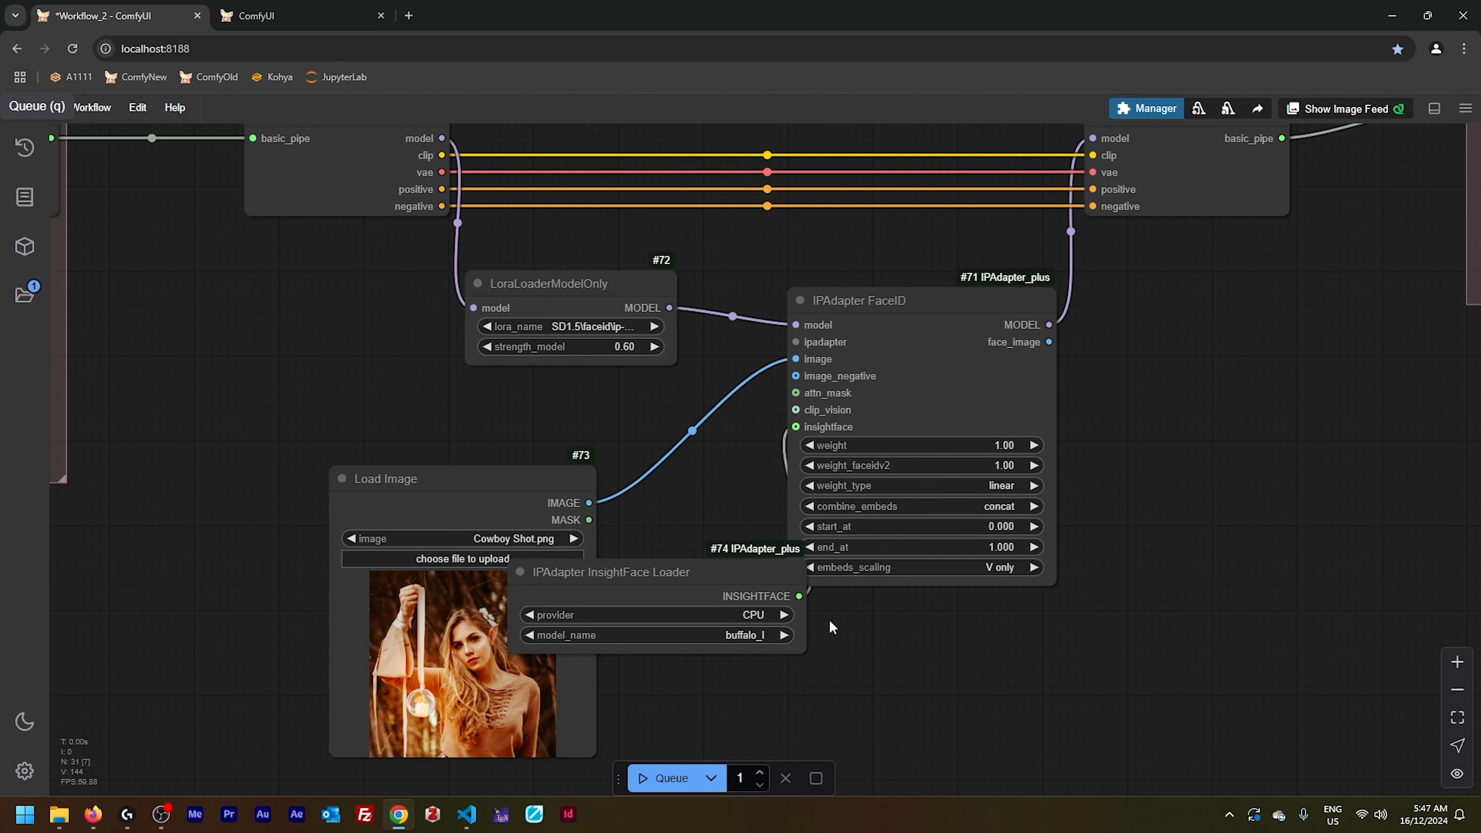
Add a Load CLIP Vision node for the FaceID clip_vision input and place it below the InsightFace Loader
{"action": "left_click_drag", "start_coordinate": [796, 409], "coordinate": [681, 420]}
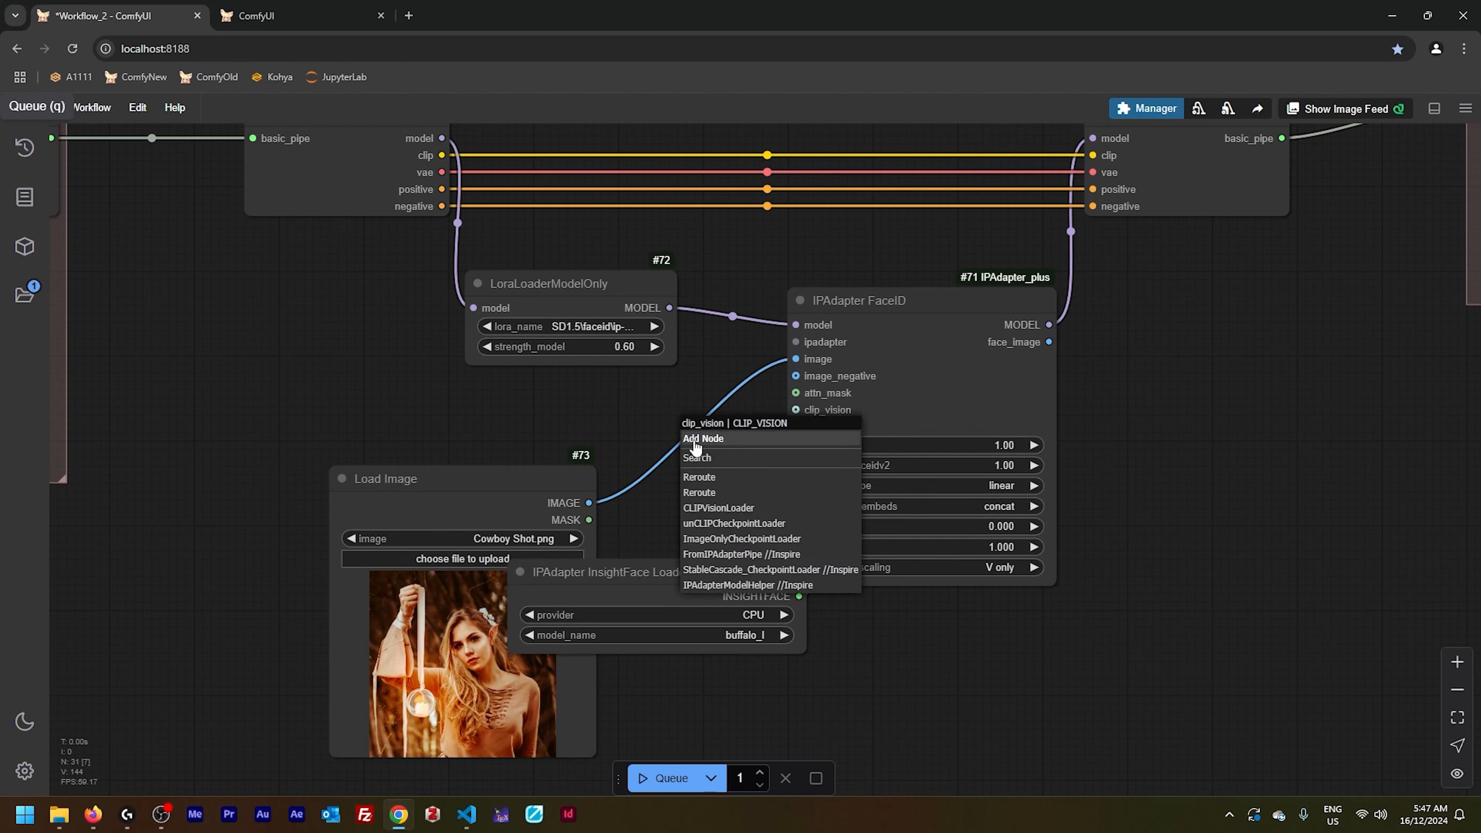
{"action": "left_click", "coordinate": [740, 509]}
{"action": "left_click_drag", "start_coordinate": [782, 449], "coordinate": [694, 732]}
Add an IPAdapter Model Loader for the FaceID ipadapter input and load SD1.5\ip-adapter-faceid-plusv2_sd15.bin
{"action": "left_click_drag", "start_coordinate": [796, 342], "coordinate": [564, 414]}
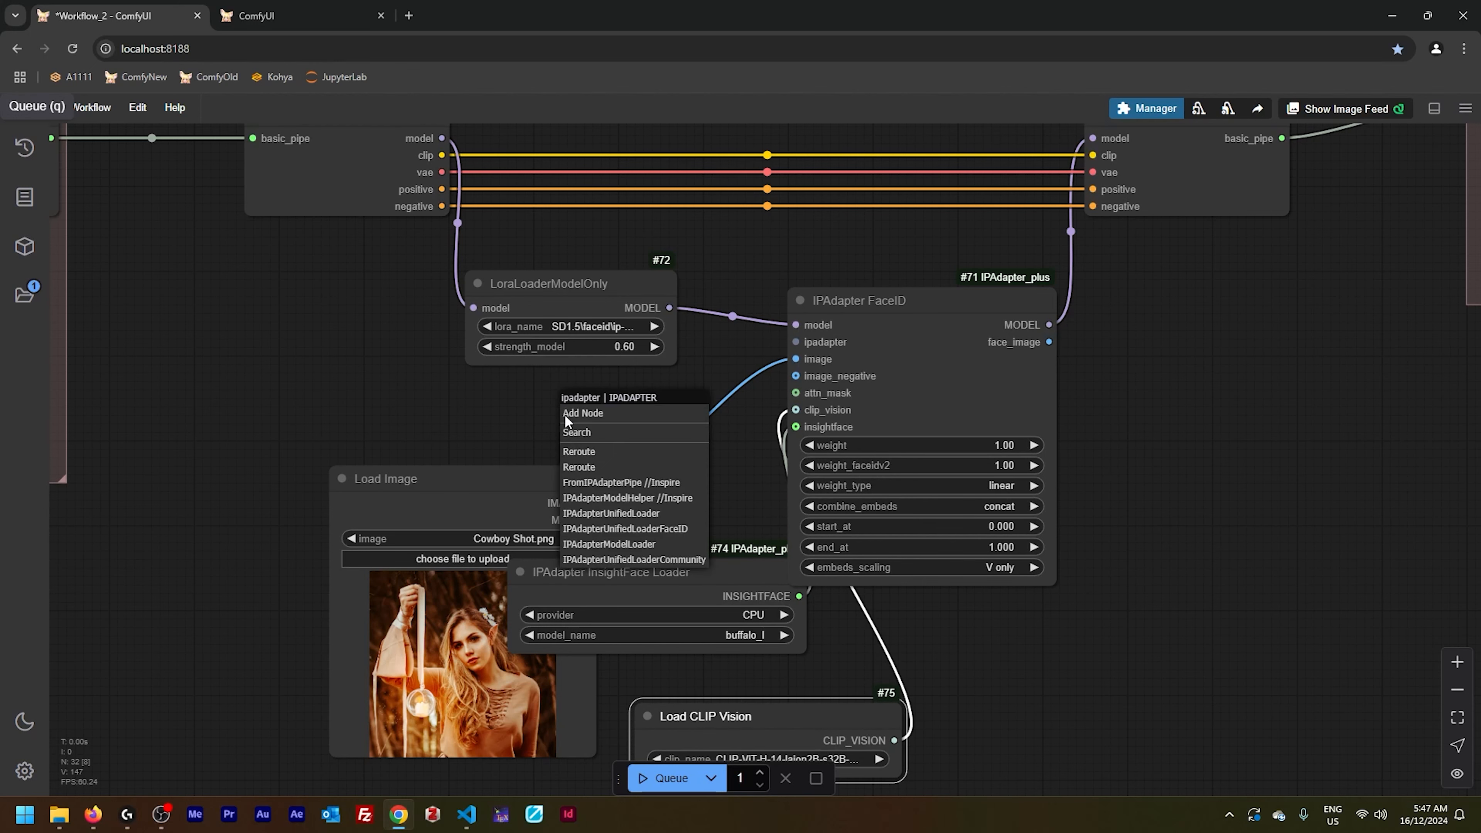
{"action": "left_click", "coordinate": [632, 544]}
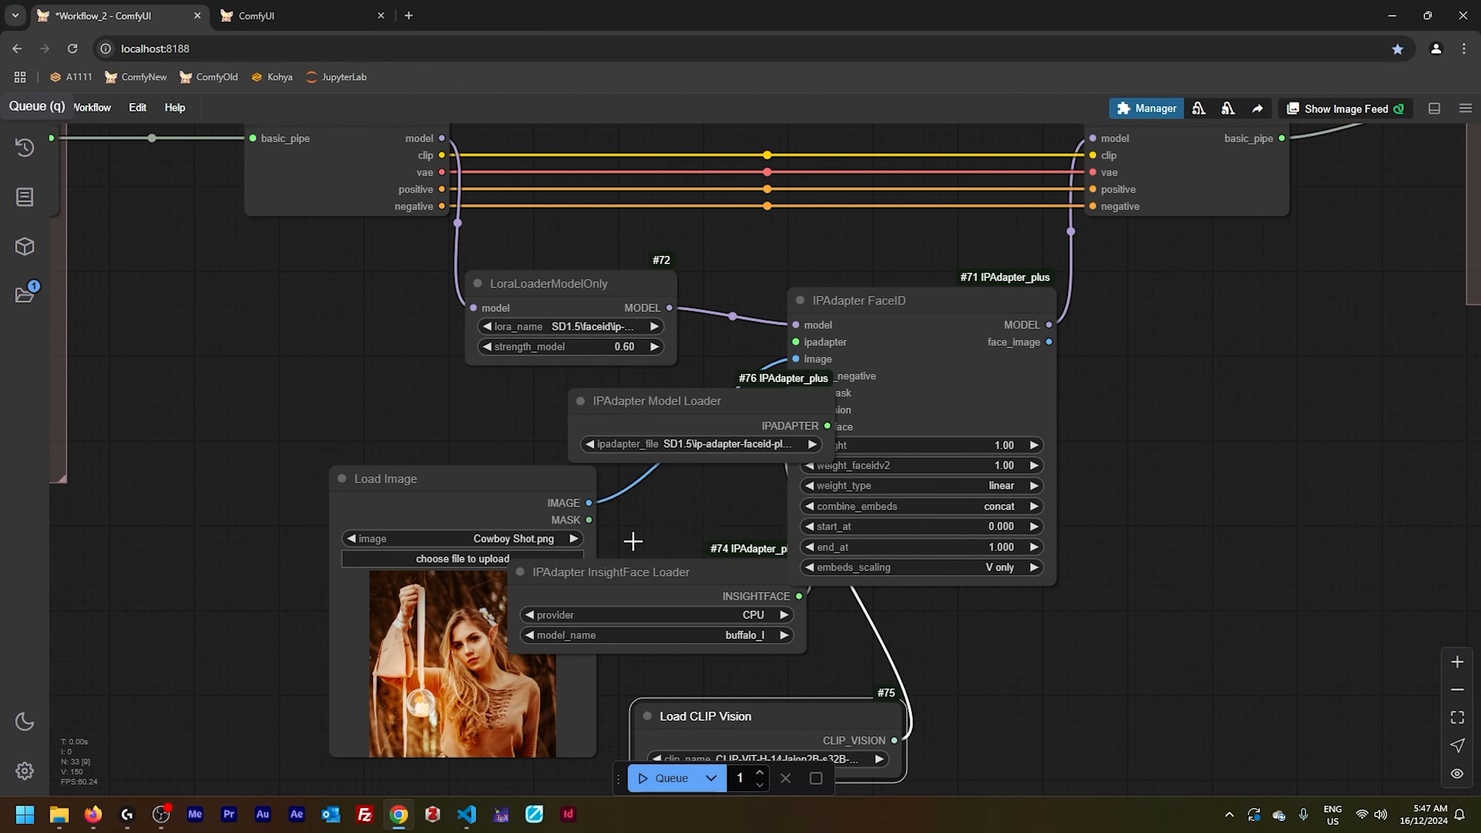
{"action": "left_click", "coordinate": [688, 444]}
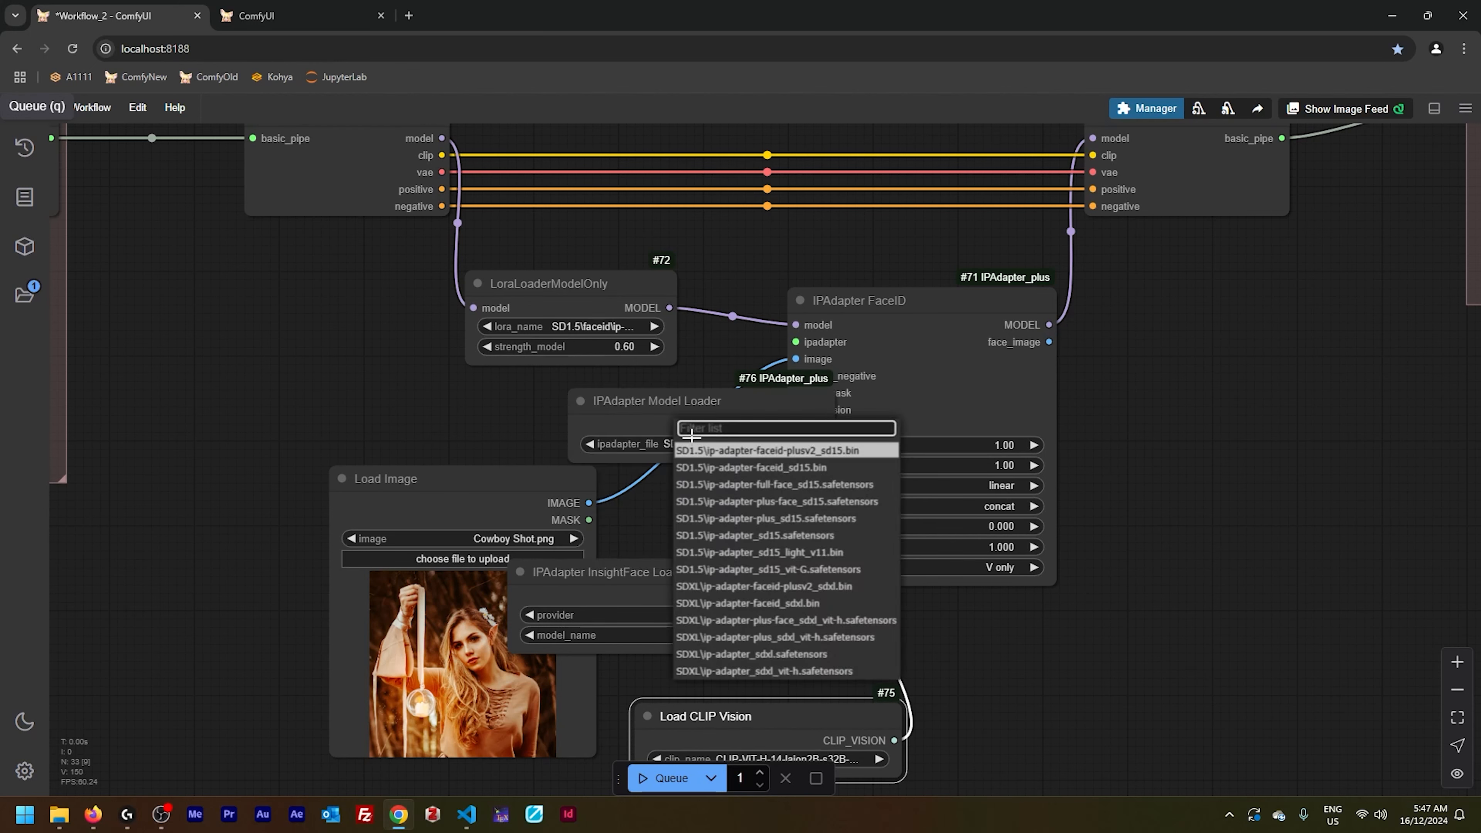
{"action": "left_click", "coordinate": [866, 453]}
{"action": "left_click_drag", "start_coordinate": [718, 401], "coordinate": [641, 403]}
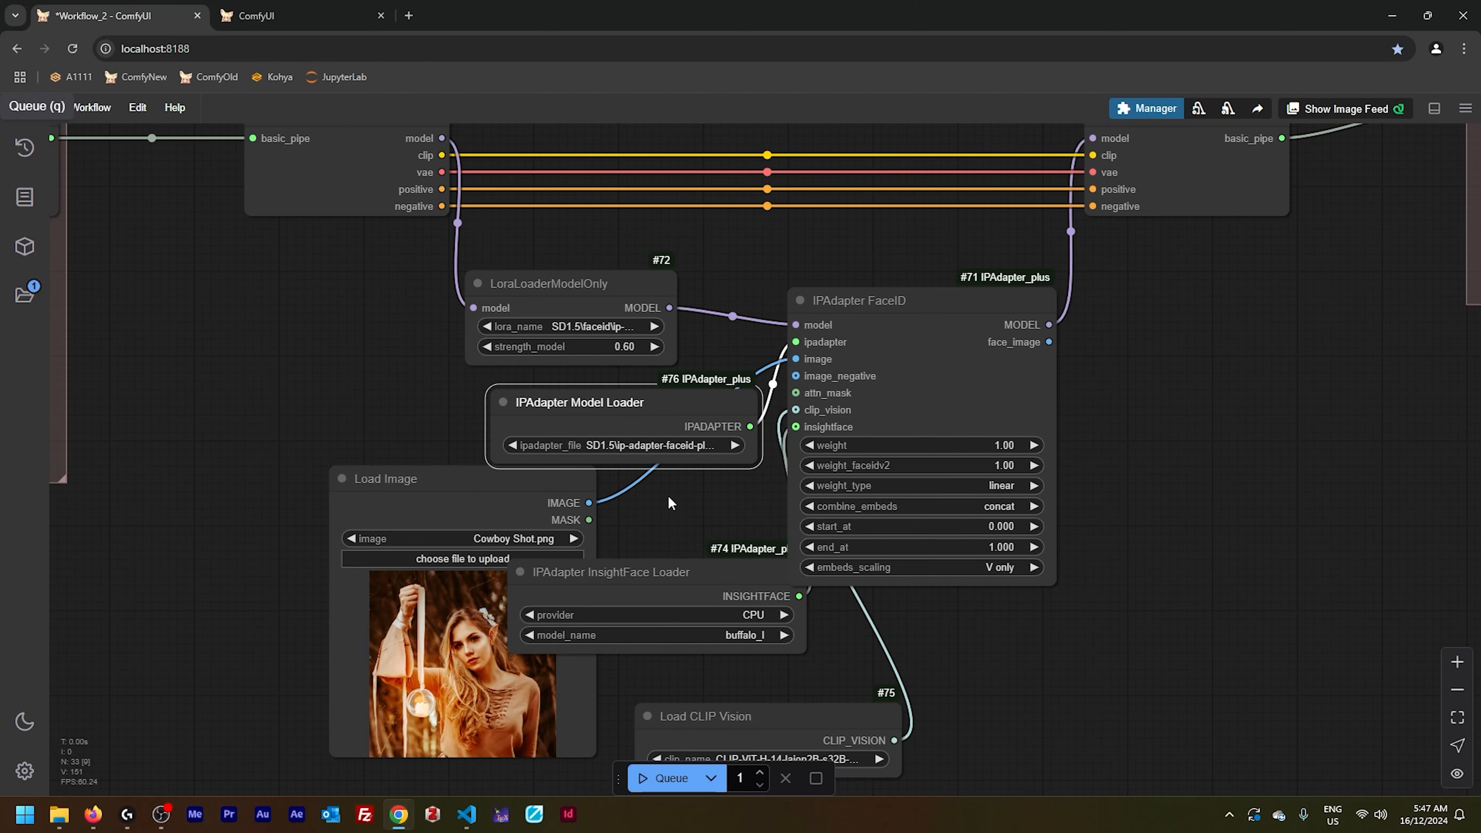
Colour the LoraLoaderModelOnly node red and move the IPAdapter FaceID node level with it
{"action": "scroll", "coordinate": [672, 505], "scroll_direction": "down", "scroll_amount": 2}
{"action": "right_click", "coordinate": [592, 327]}
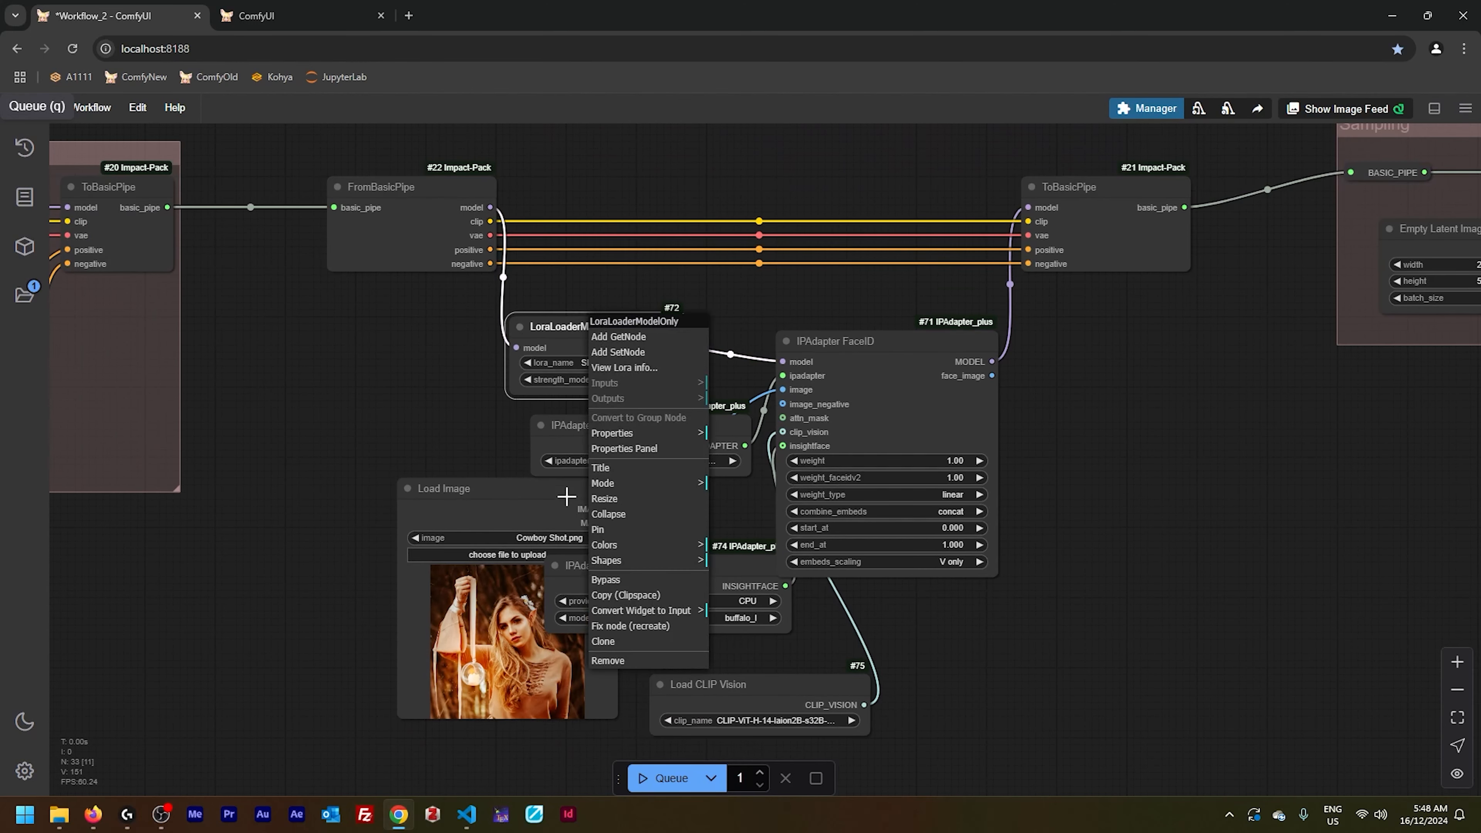
{"action": "left_click", "coordinate": [604, 545]}
{"action": "left_click", "coordinate": [738, 565]}
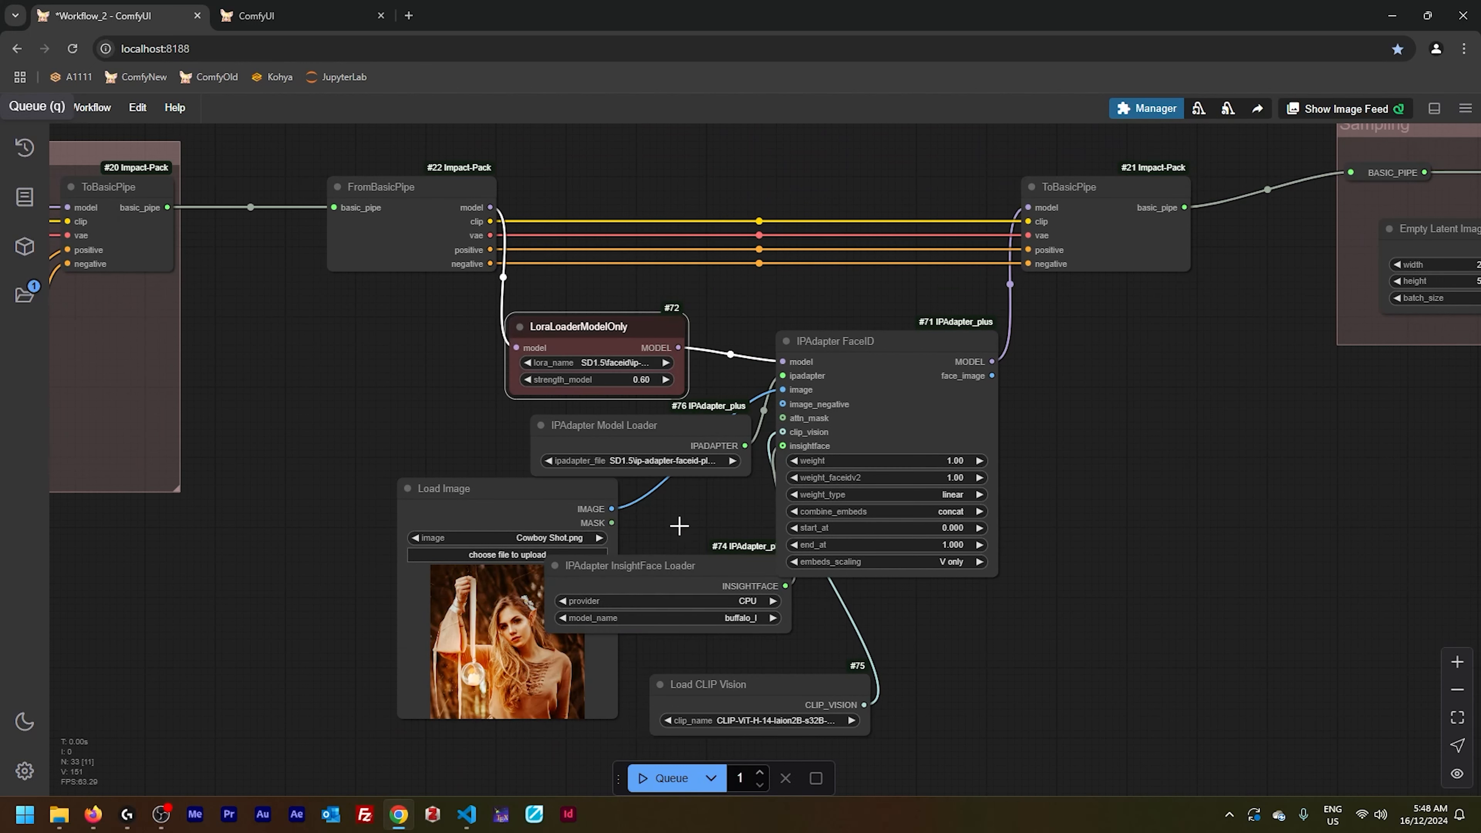
{"action": "left_click_drag", "start_coordinate": [840, 341], "coordinate": [833, 327]}
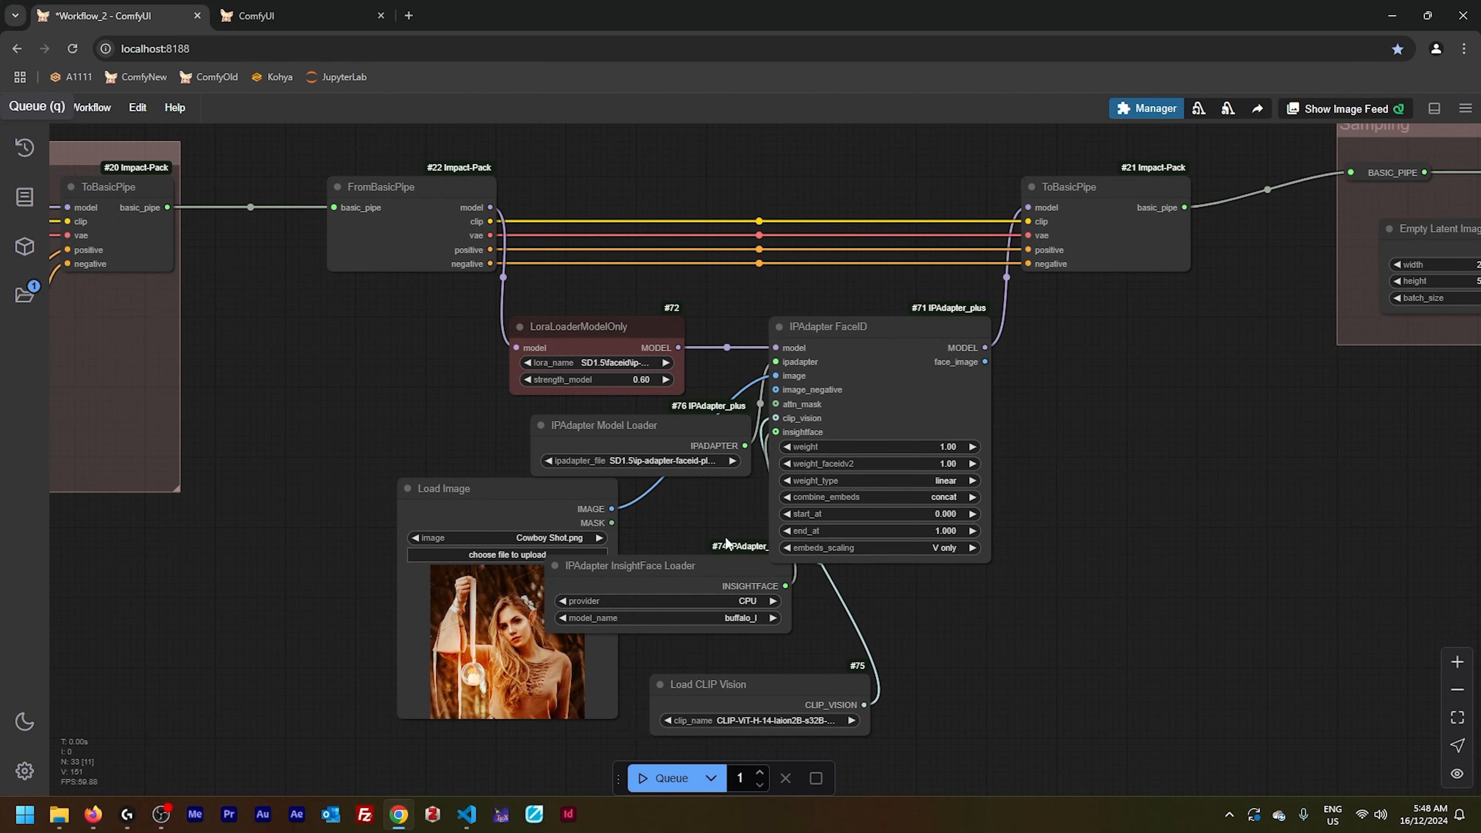
Colour the IPAdapter InsightFace Loader node red
{"action": "right_click", "coordinate": [698, 569]}
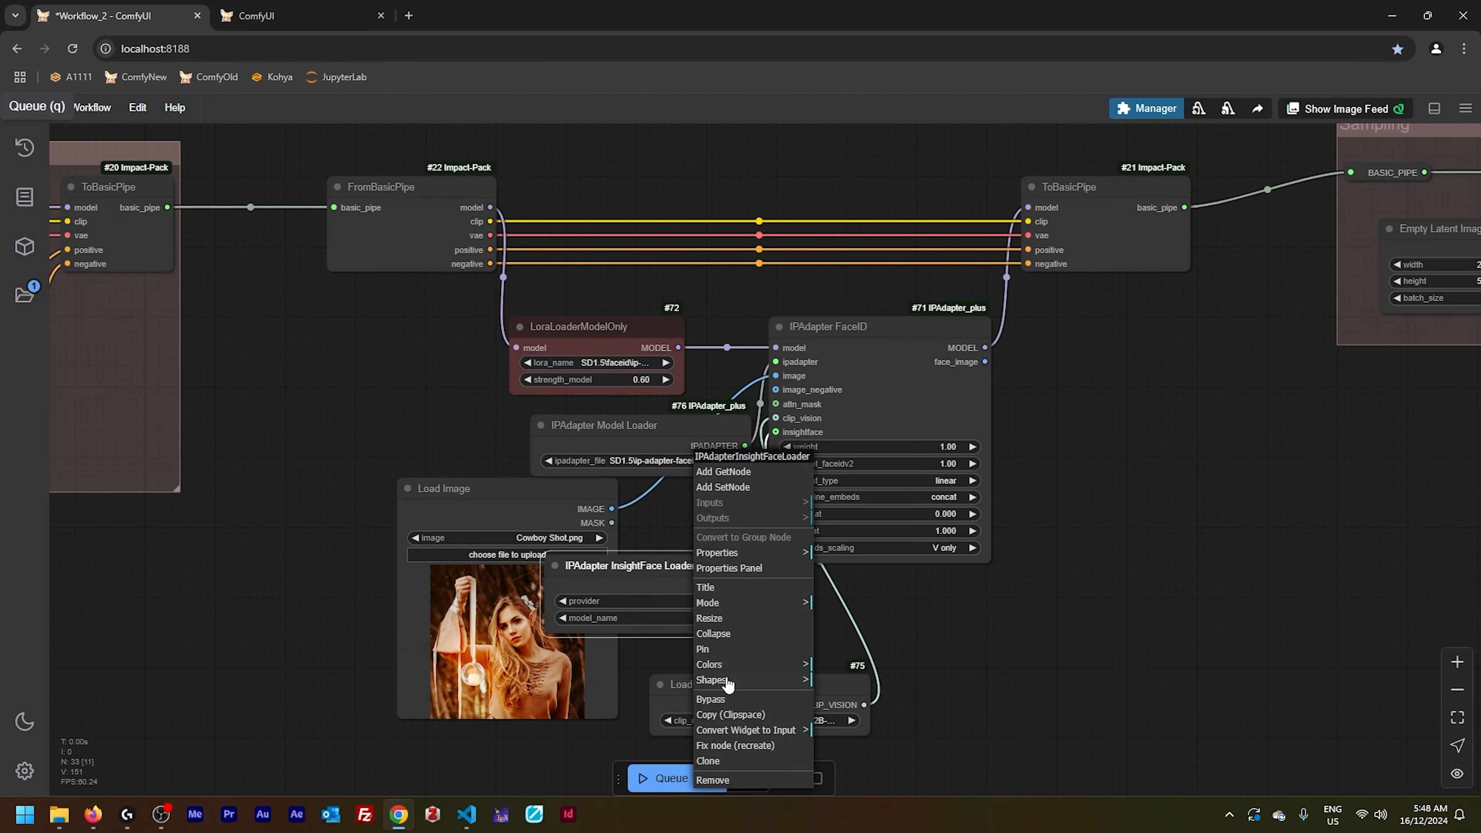
{"action": "left_click", "coordinate": [709, 664]}
{"action": "left_click", "coordinate": [845, 671]}
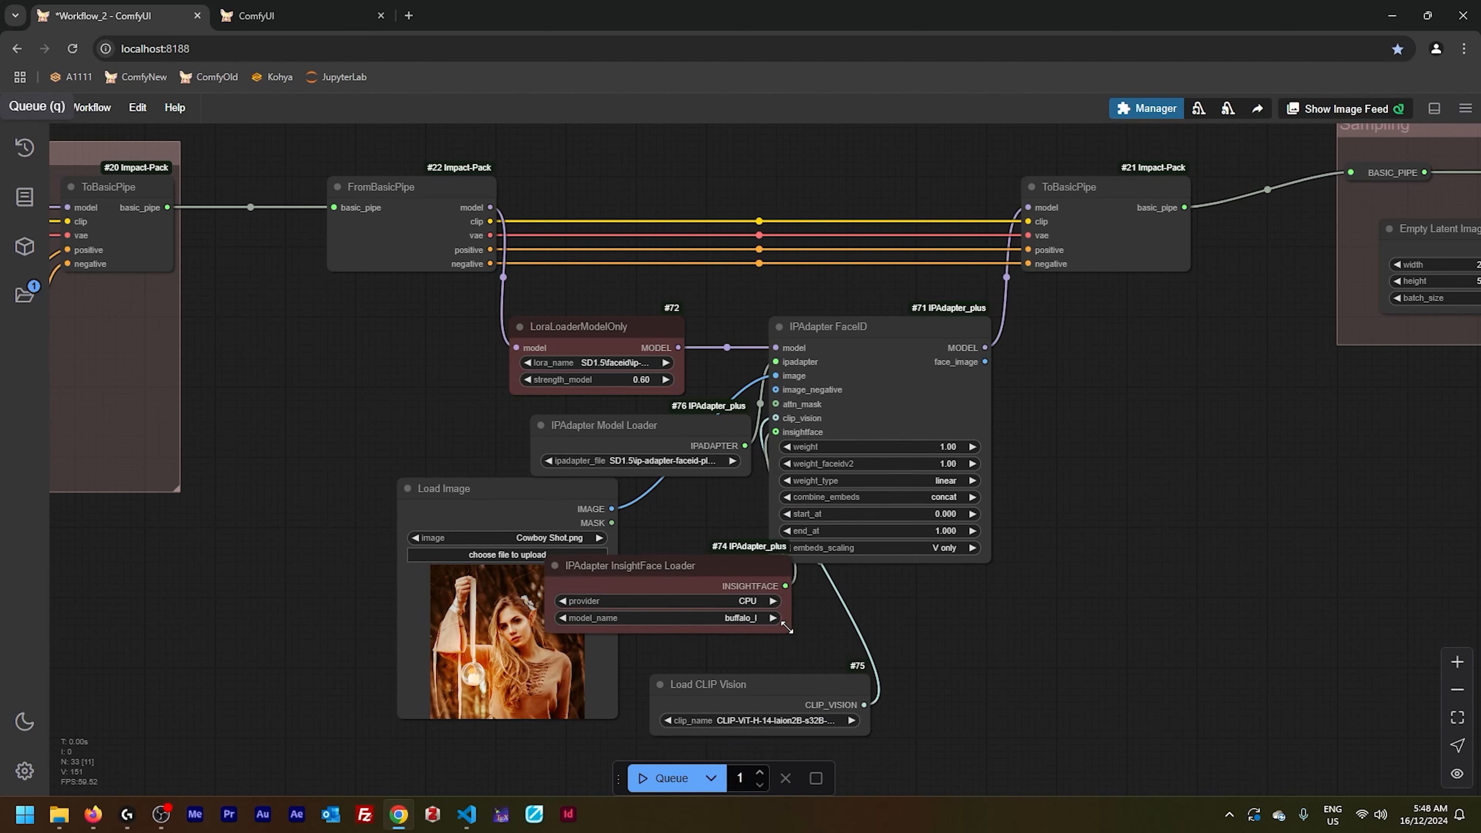
{"action": "left_click_drag", "start_coordinate": [787, 628], "coordinate": [716, 621]}
Add a Preview Image node below the Sampling group, fed by the VAE Decode IMAGE output, and queue the workflow
{"action": "left_click_drag", "start_coordinate": [1000, 619], "coordinate": [571, 534]}
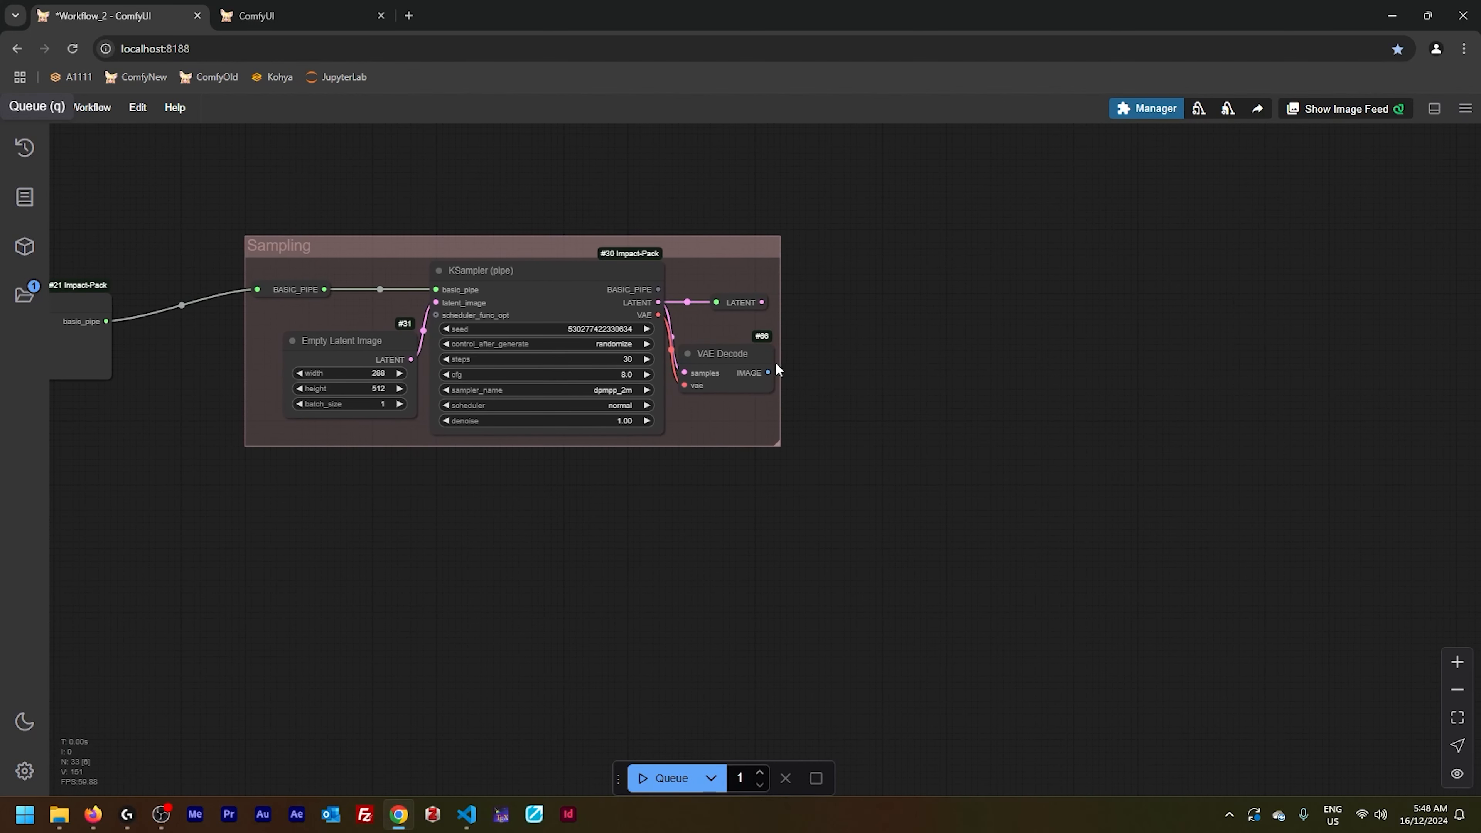
{"action": "left_click", "coordinate": [956, 249]}
{"action": "left_click", "coordinate": [834, 525]}
{"action": "key", "text": "ctrl+Return"}
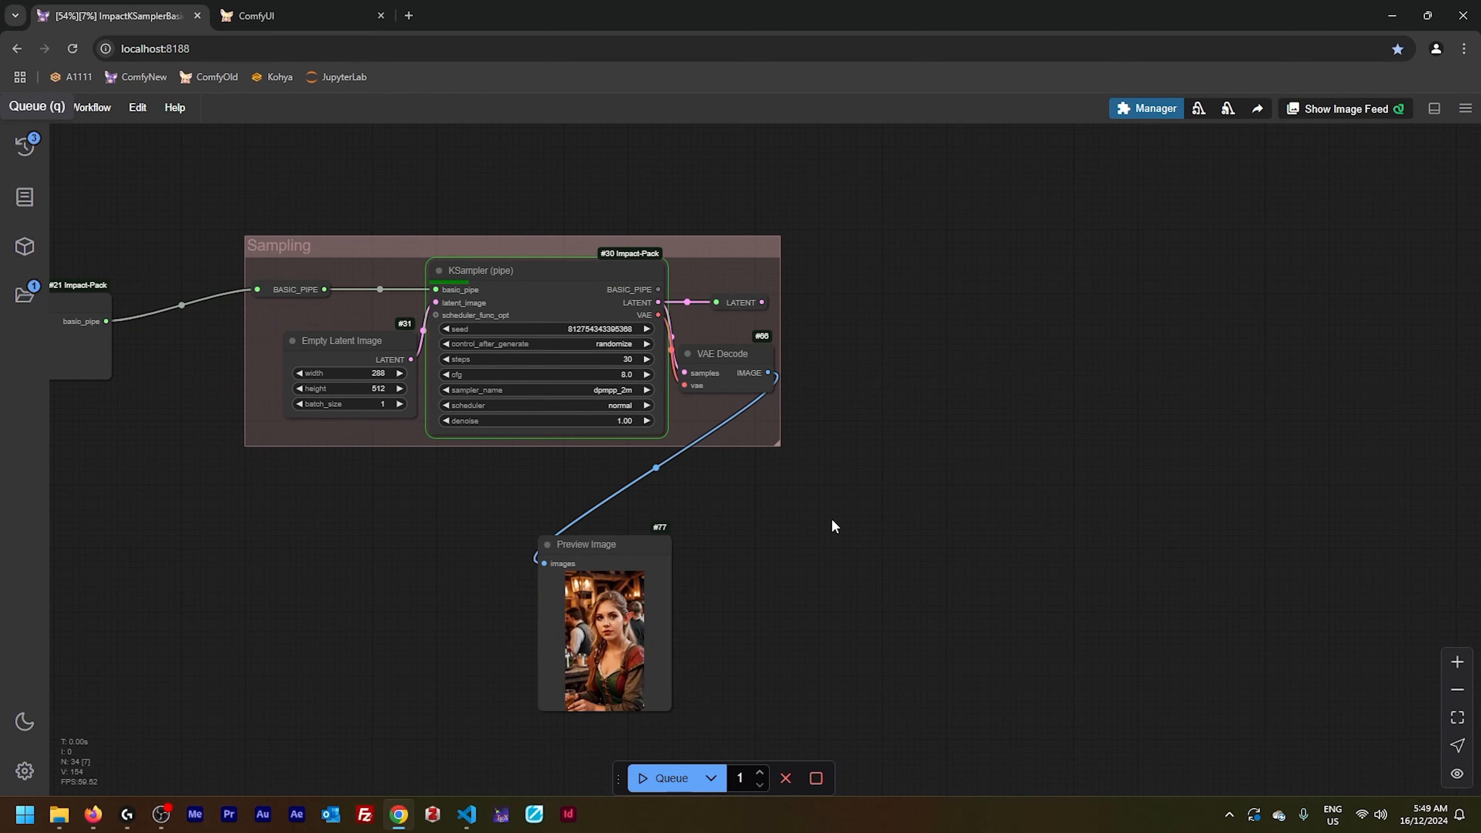
Move the Preview Image node up slightly and enlarge it to show the generated image bigger
{"action": "scroll", "coordinate": [673, 570], "scroll_direction": "up", "scroll_amount": 3}
{"action": "left_click_drag", "start_coordinate": [818, 553], "coordinate": [854, 489]}
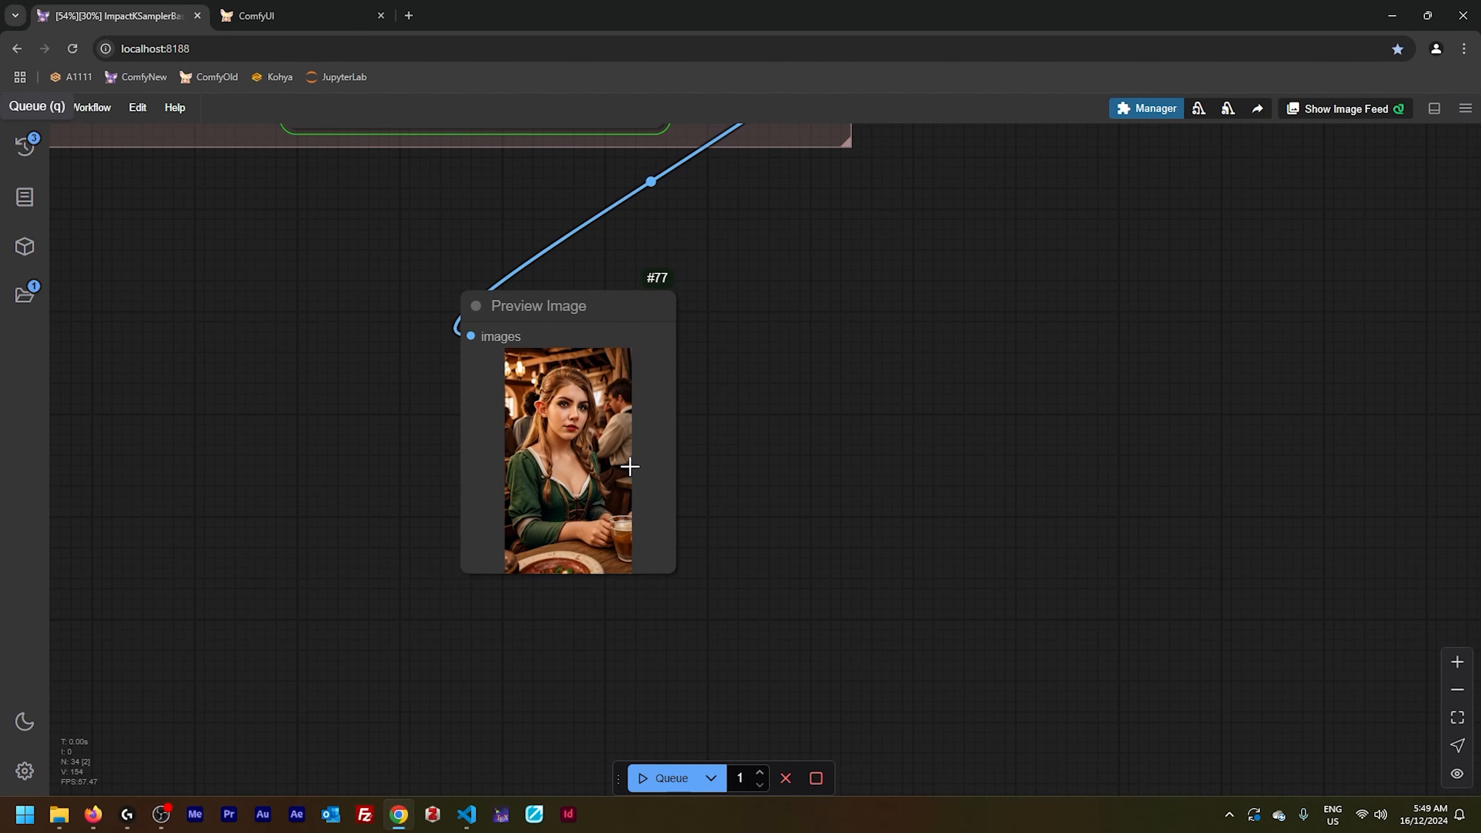
{"action": "left_click_drag", "start_coordinate": [630, 466], "coordinate": [639, 414]}
{"action": "left_click", "coordinate": [739, 386]}
{"action": "left_click", "coordinate": [685, 520]}
{"action": "left_click_drag", "start_coordinate": [684, 522], "coordinate": [707, 602]}
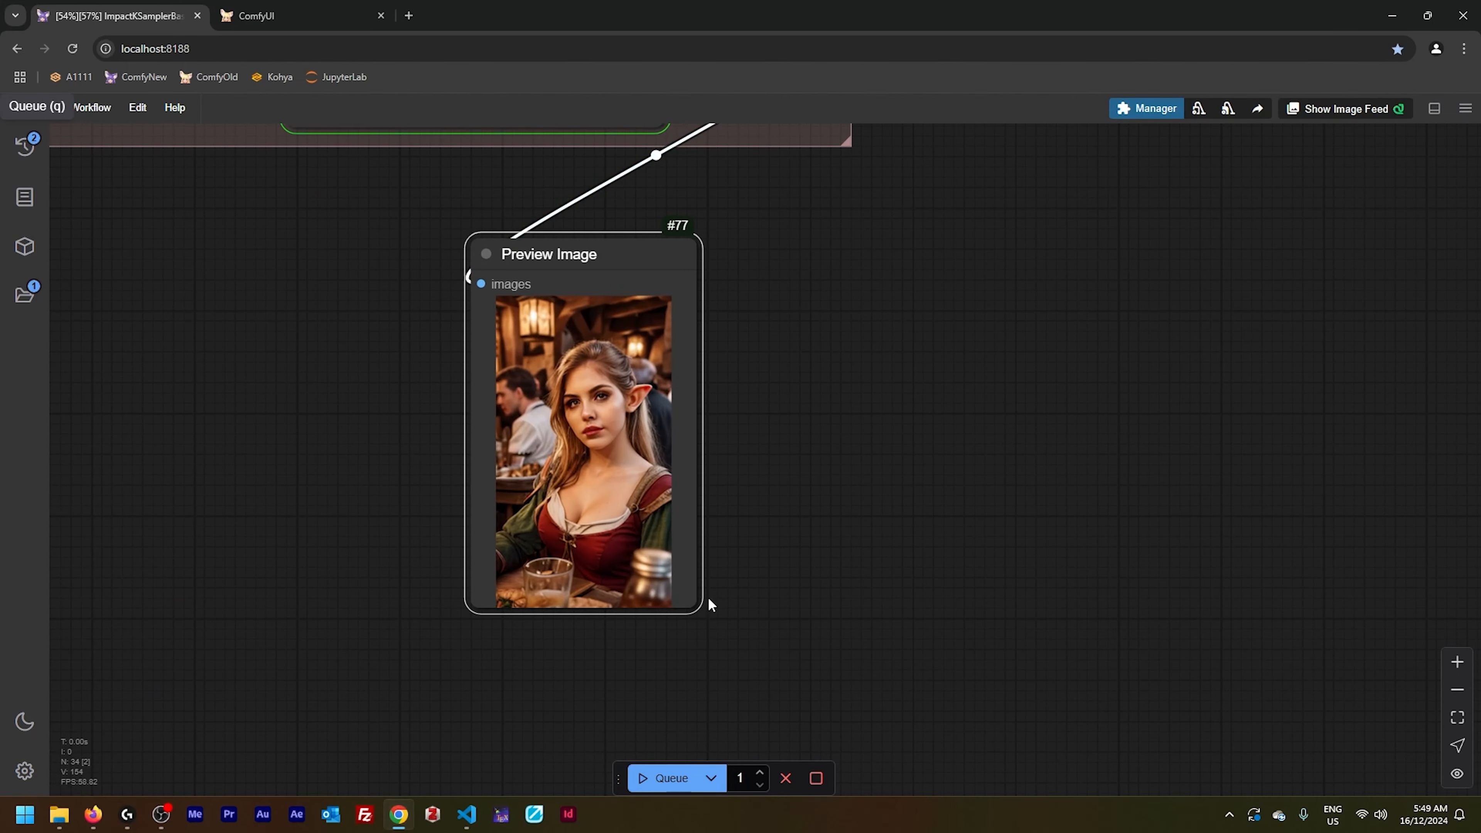
Set the KSampler (pipe) control_after_generate to fixed and queue the workflow again
{"action": "scroll", "coordinate": [822, 408], "scroll_direction": "down", "scroll_amount": 3}
{"action": "left_click_drag", "start_coordinate": [824, 390], "coordinate": [678, 539]}
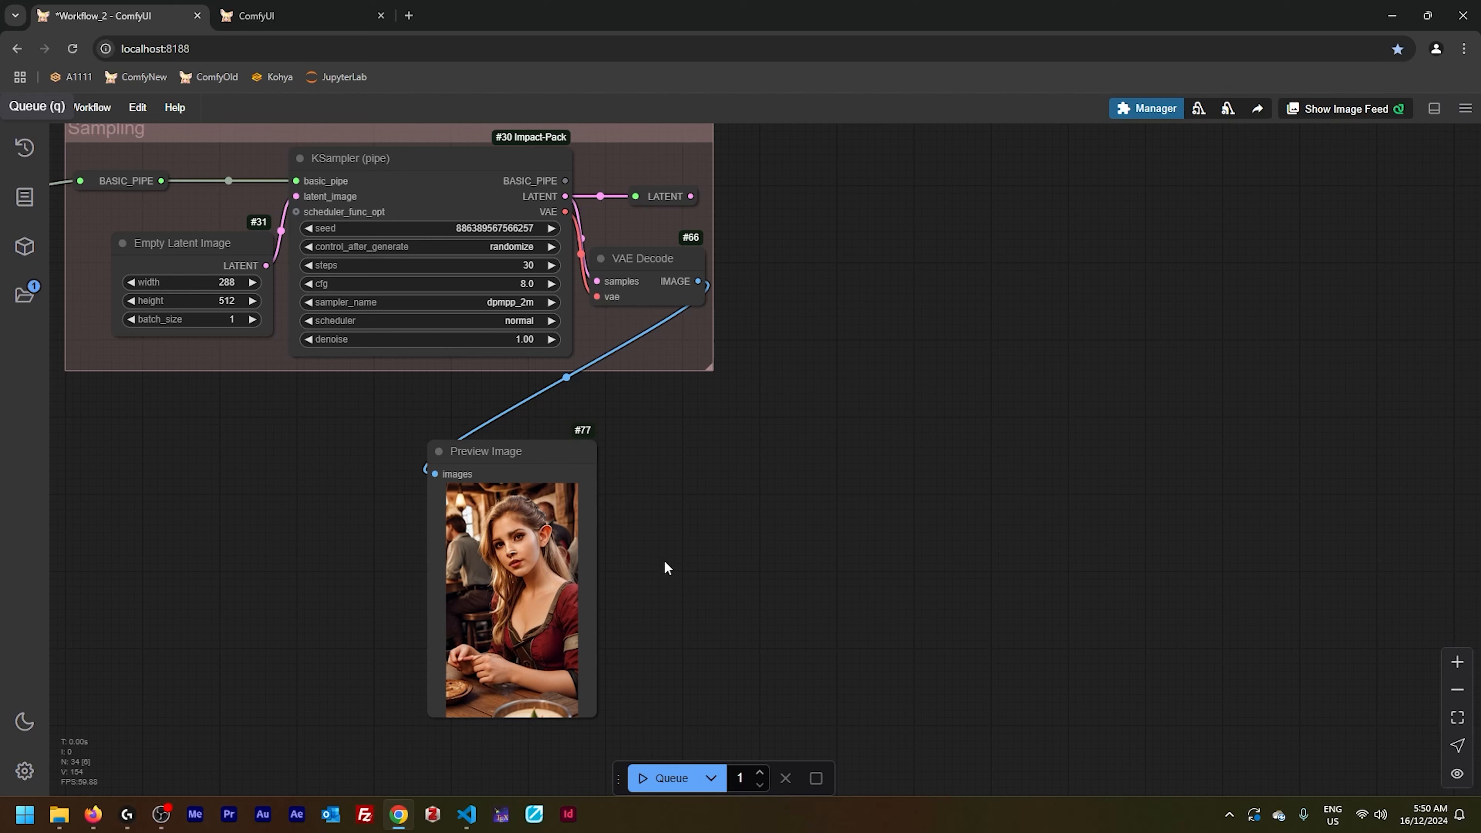
{"action": "left_click", "coordinate": [513, 246]}
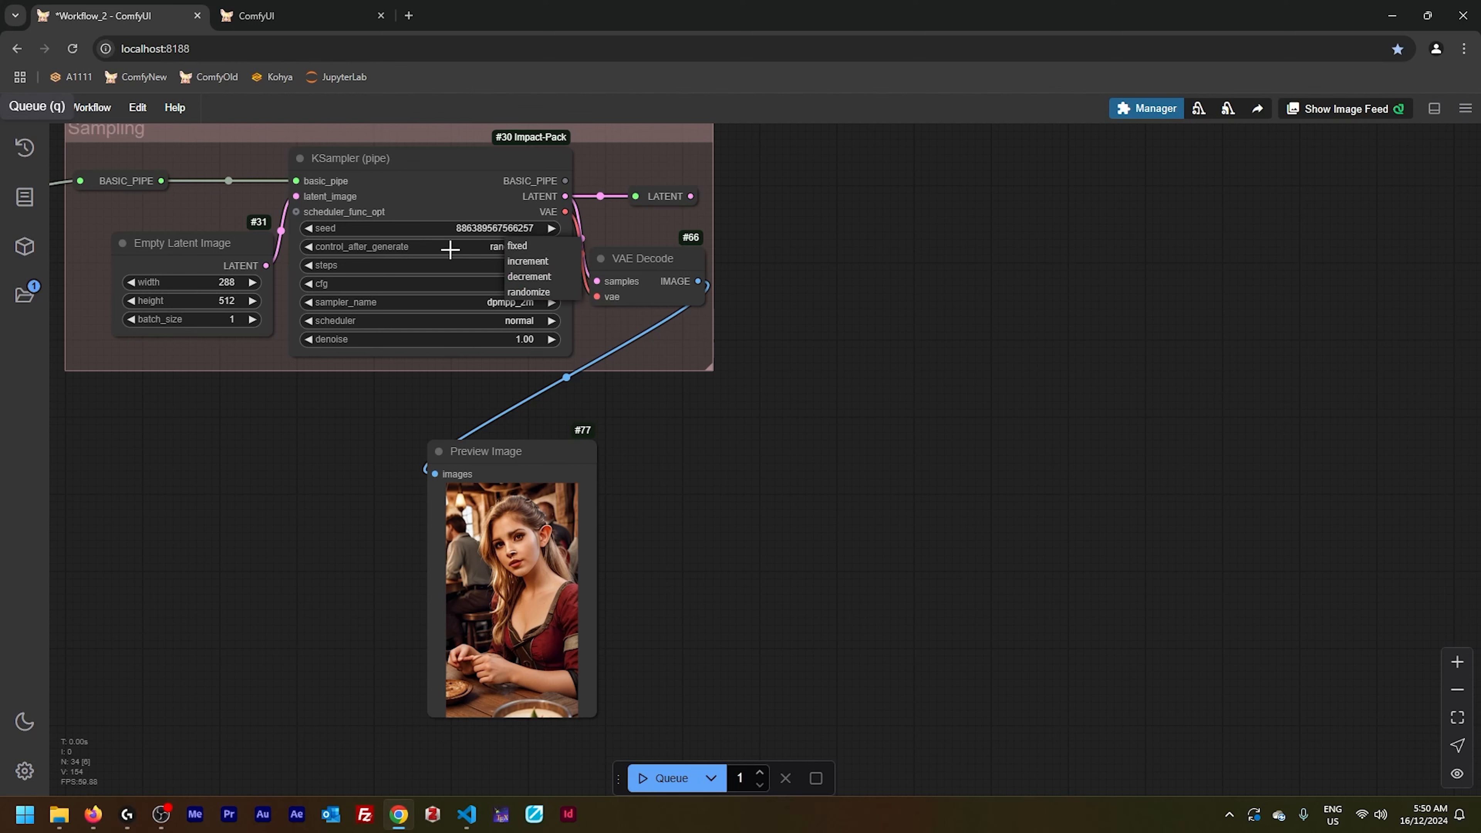
{"action": "left_click", "coordinate": [520, 246]}
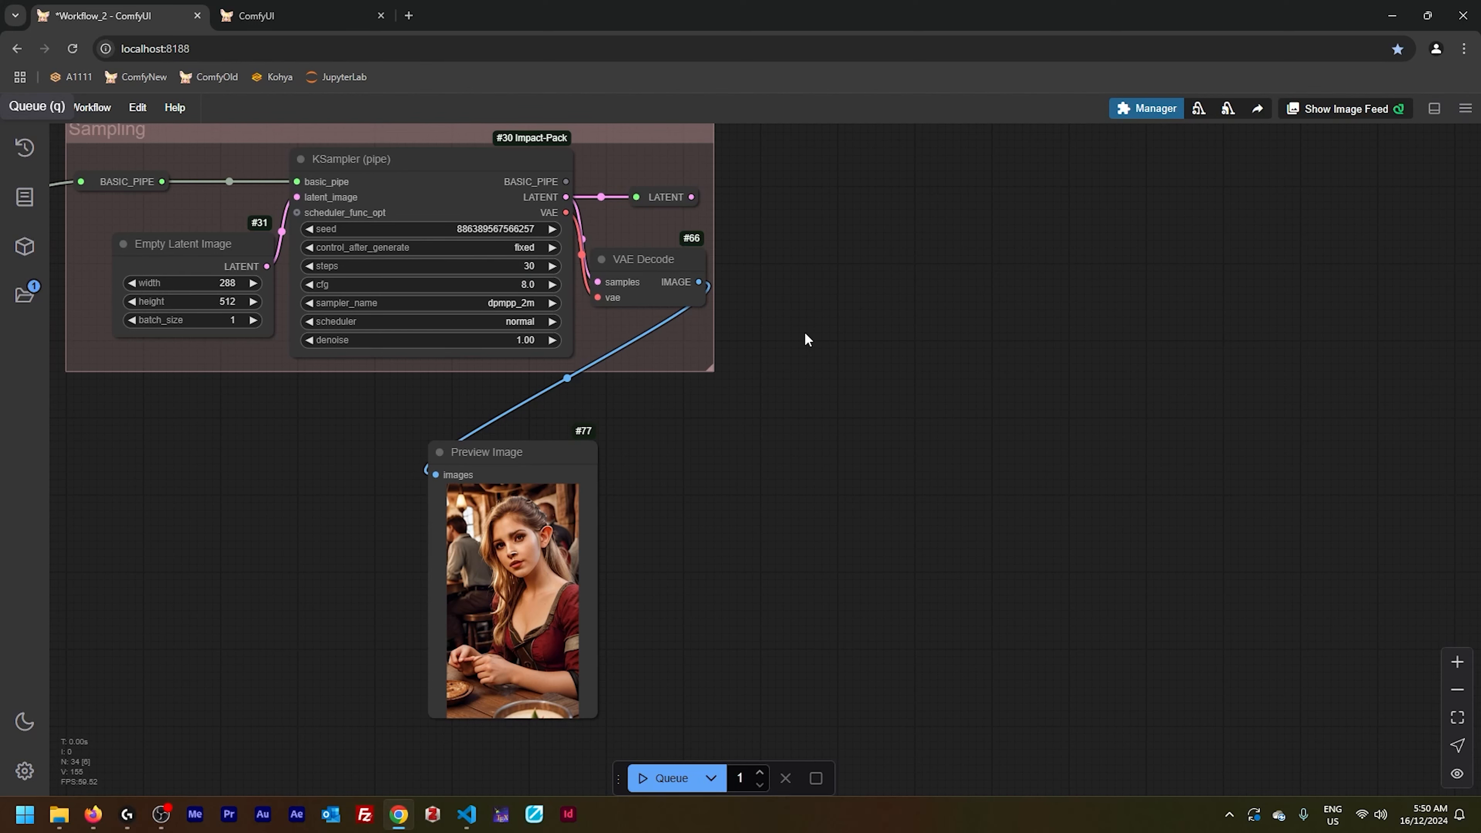
{"action": "key", "text": "ctrl+Return"}
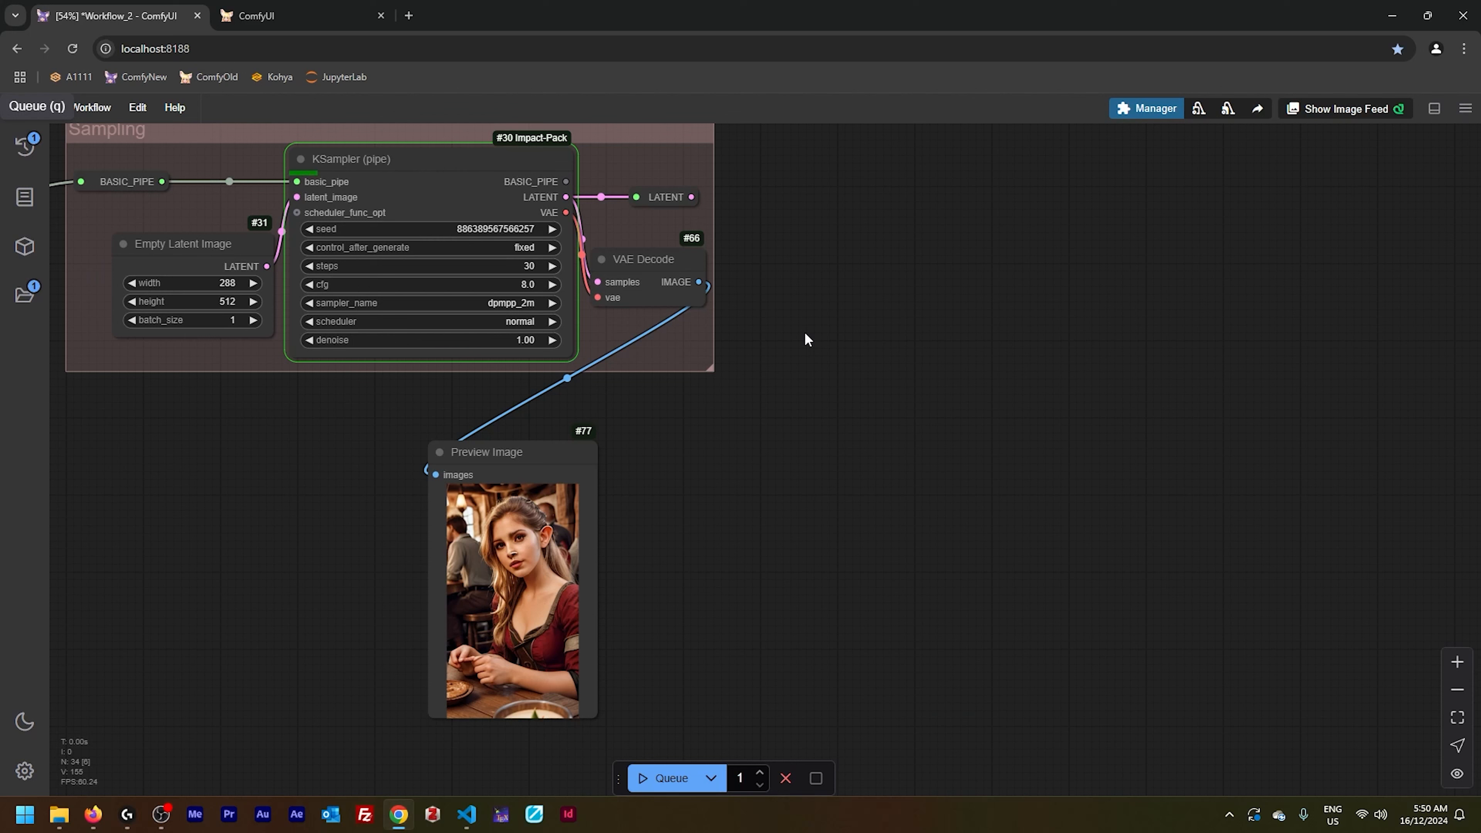